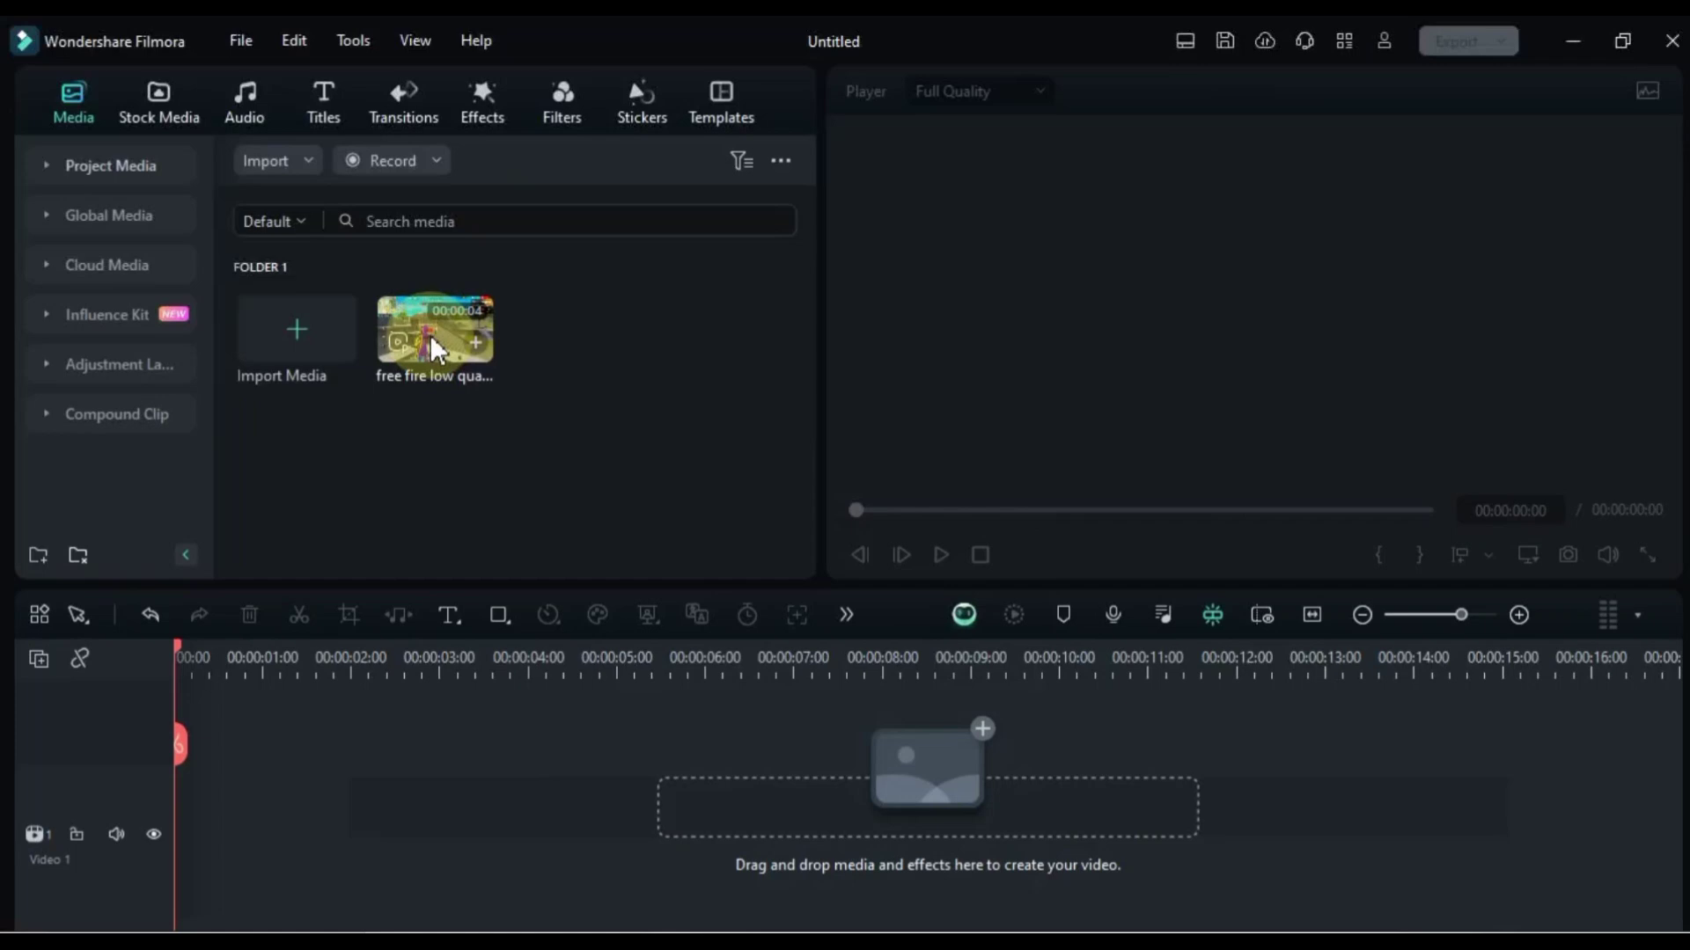
- Add the Free Fire clip to Video 1 and enable Auto Enhance at amount 100
{"action": "mouse_move", "coordinate": [430, 335]}
{"action": "left_mouse_down"}
{"action": "mouse_move", "coordinate": [198, 792]}
{"action": "mouse_move", "coordinate": [218, 811]}
{"action": "left_mouse_up"}
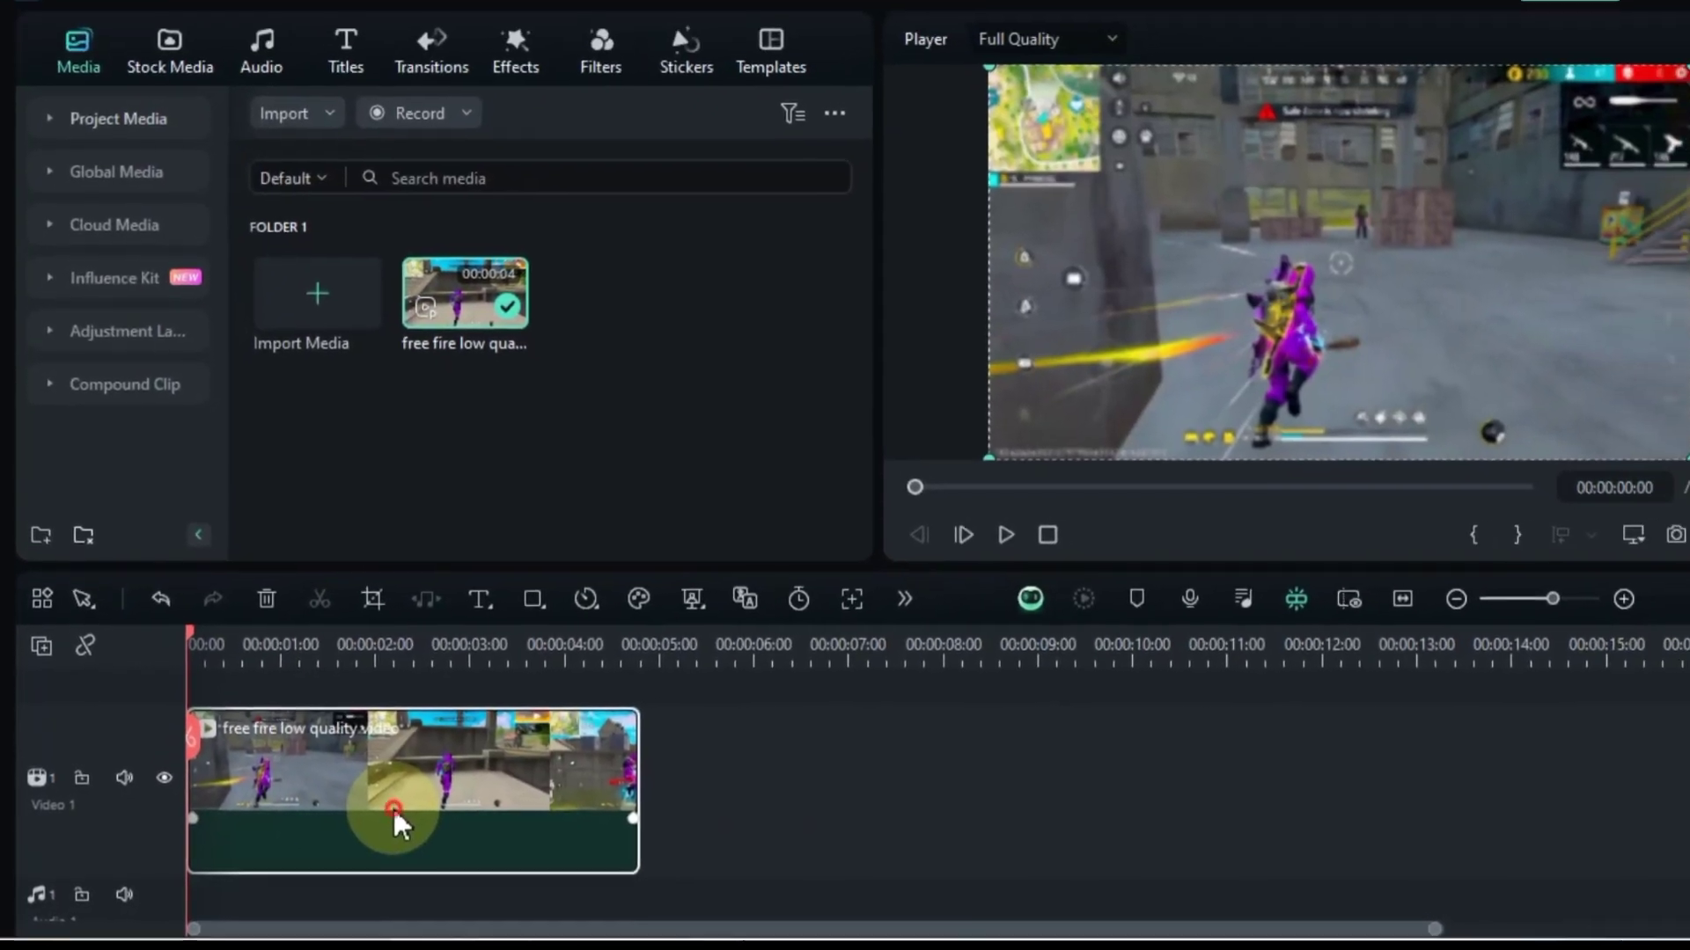
{"action": "double_click", "coordinate": [410, 806]}
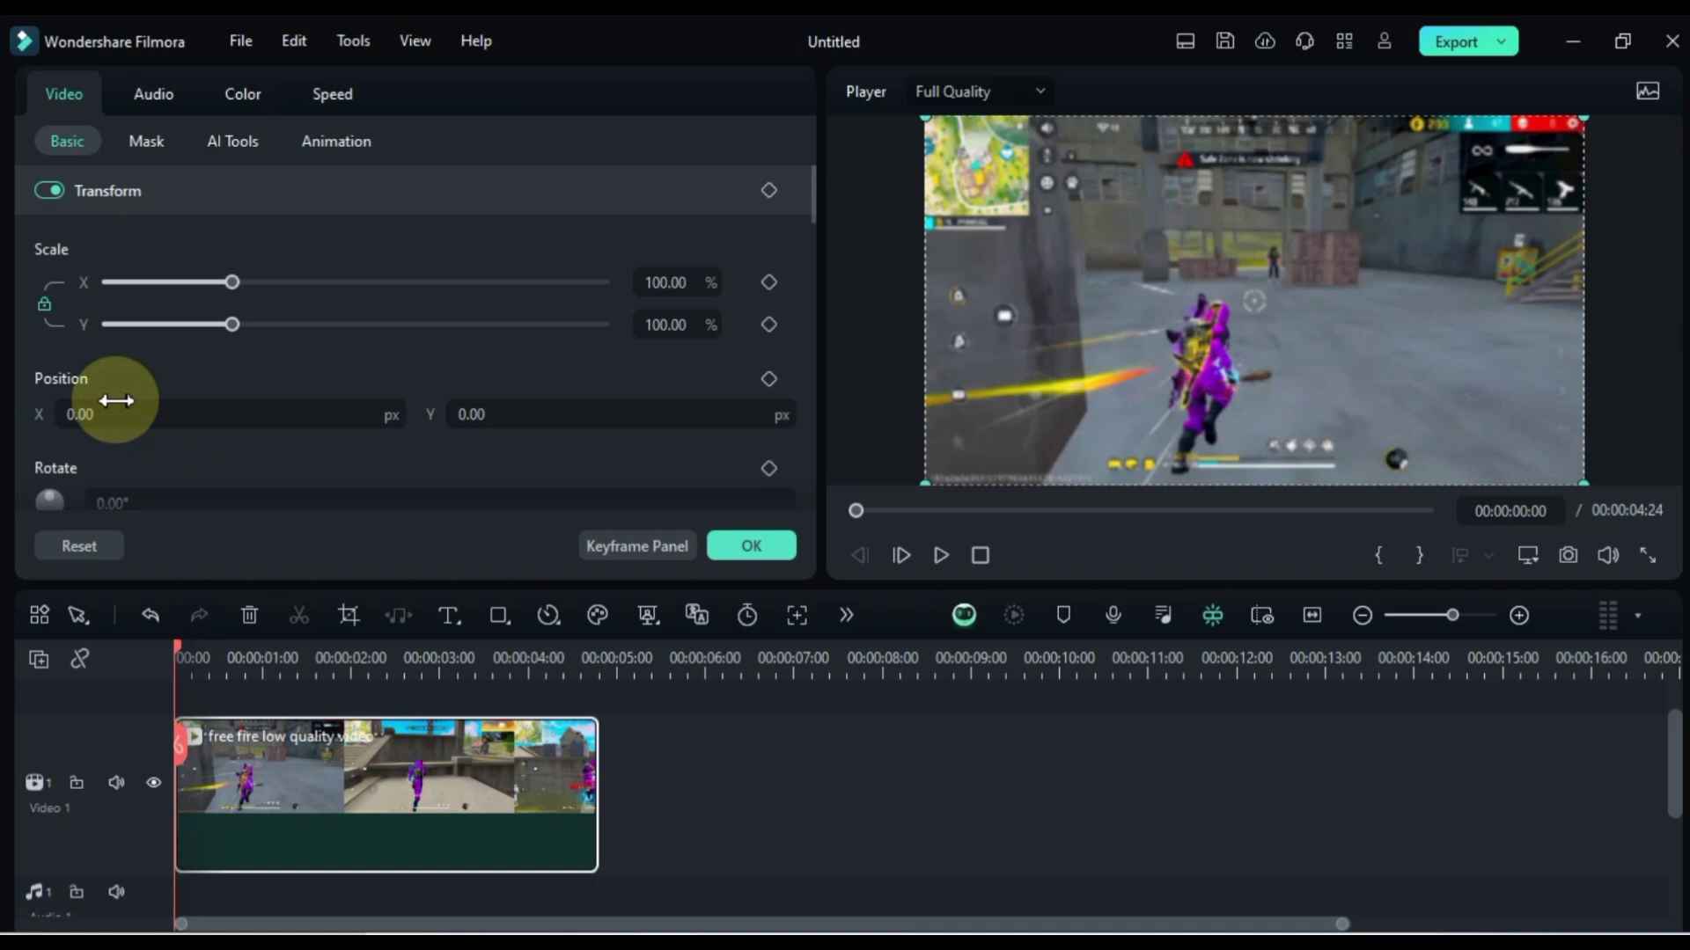
{"action": "scroll", "coordinate": [40, 336], "scroll_direction": "down", "scroll_amount": 3}
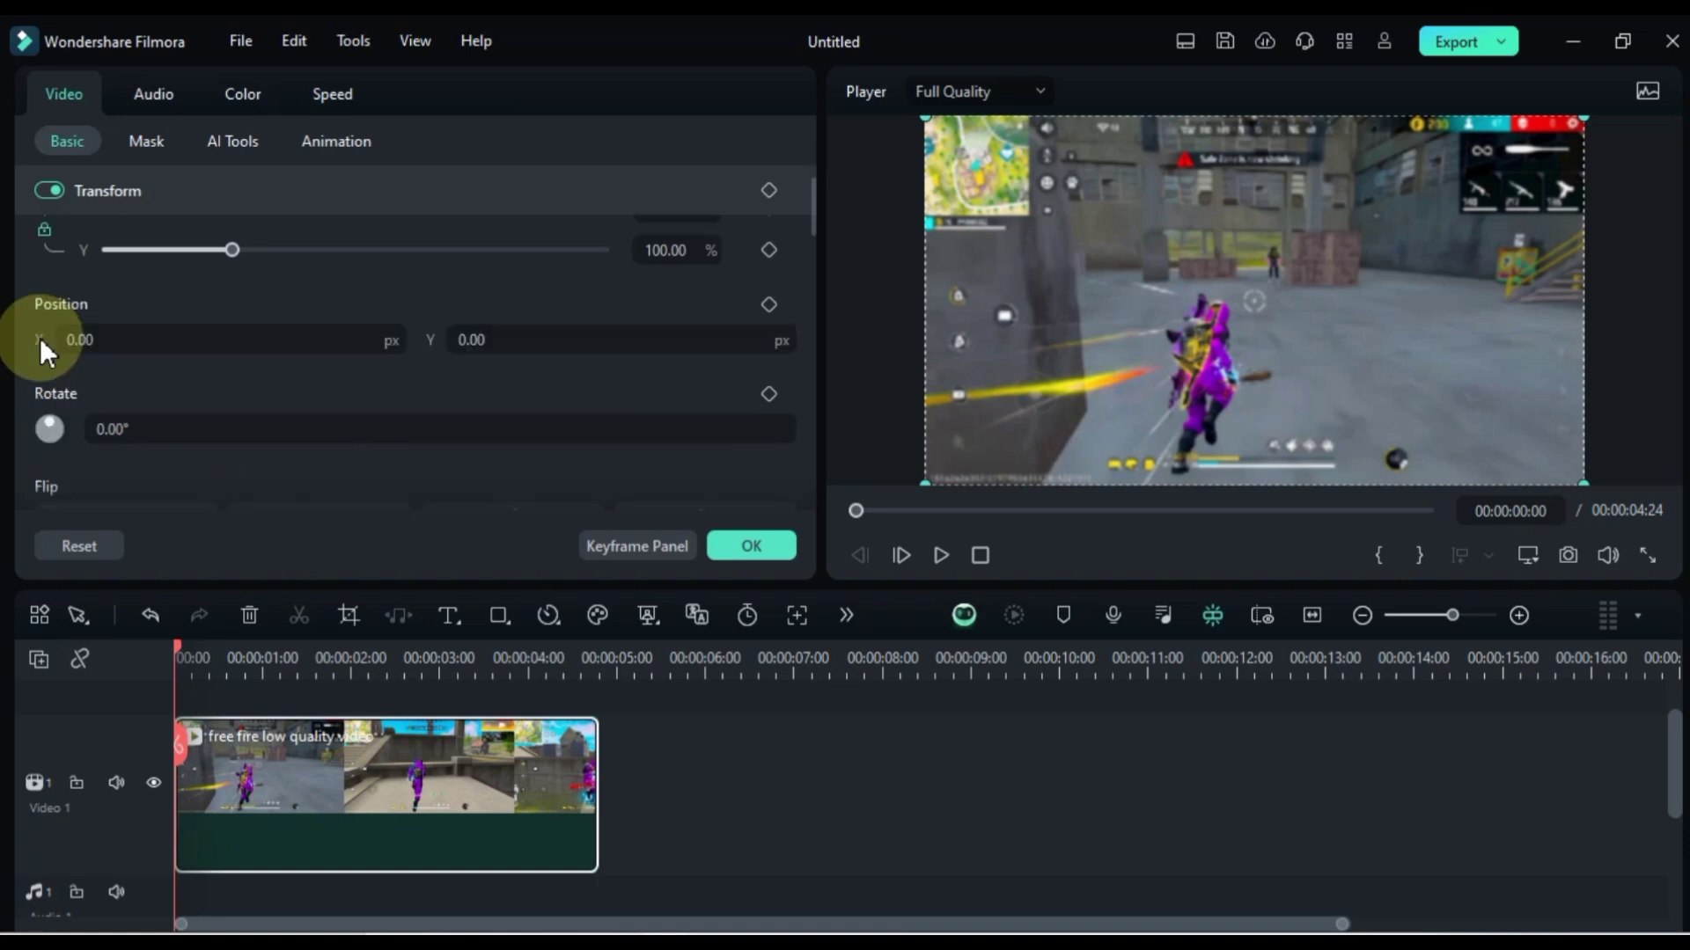
{"action": "scroll", "coordinate": [41, 337], "scroll_direction": "down", "scroll_amount": 3}
{"action": "scroll", "coordinate": [39, 337], "scroll_direction": "down", "scroll_amount": 3}
{"action": "scroll", "coordinate": [46, 371], "scroll_direction": "down", "scroll_amount": 3}
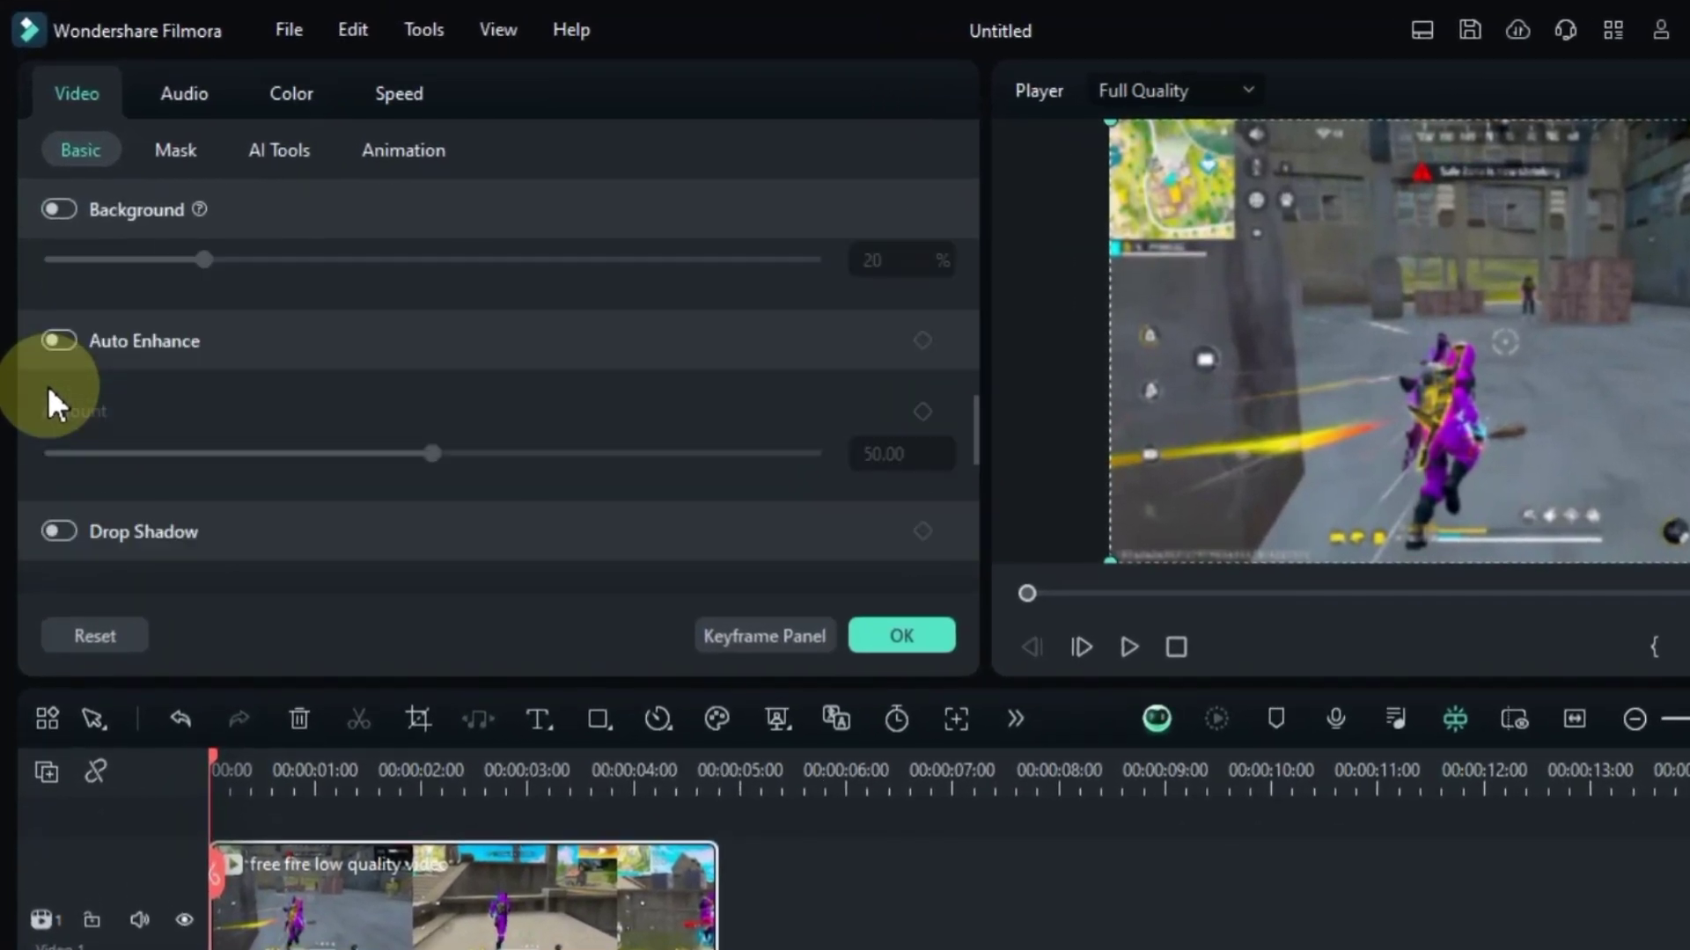
{"action": "left_click", "coordinate": [60, 340]}
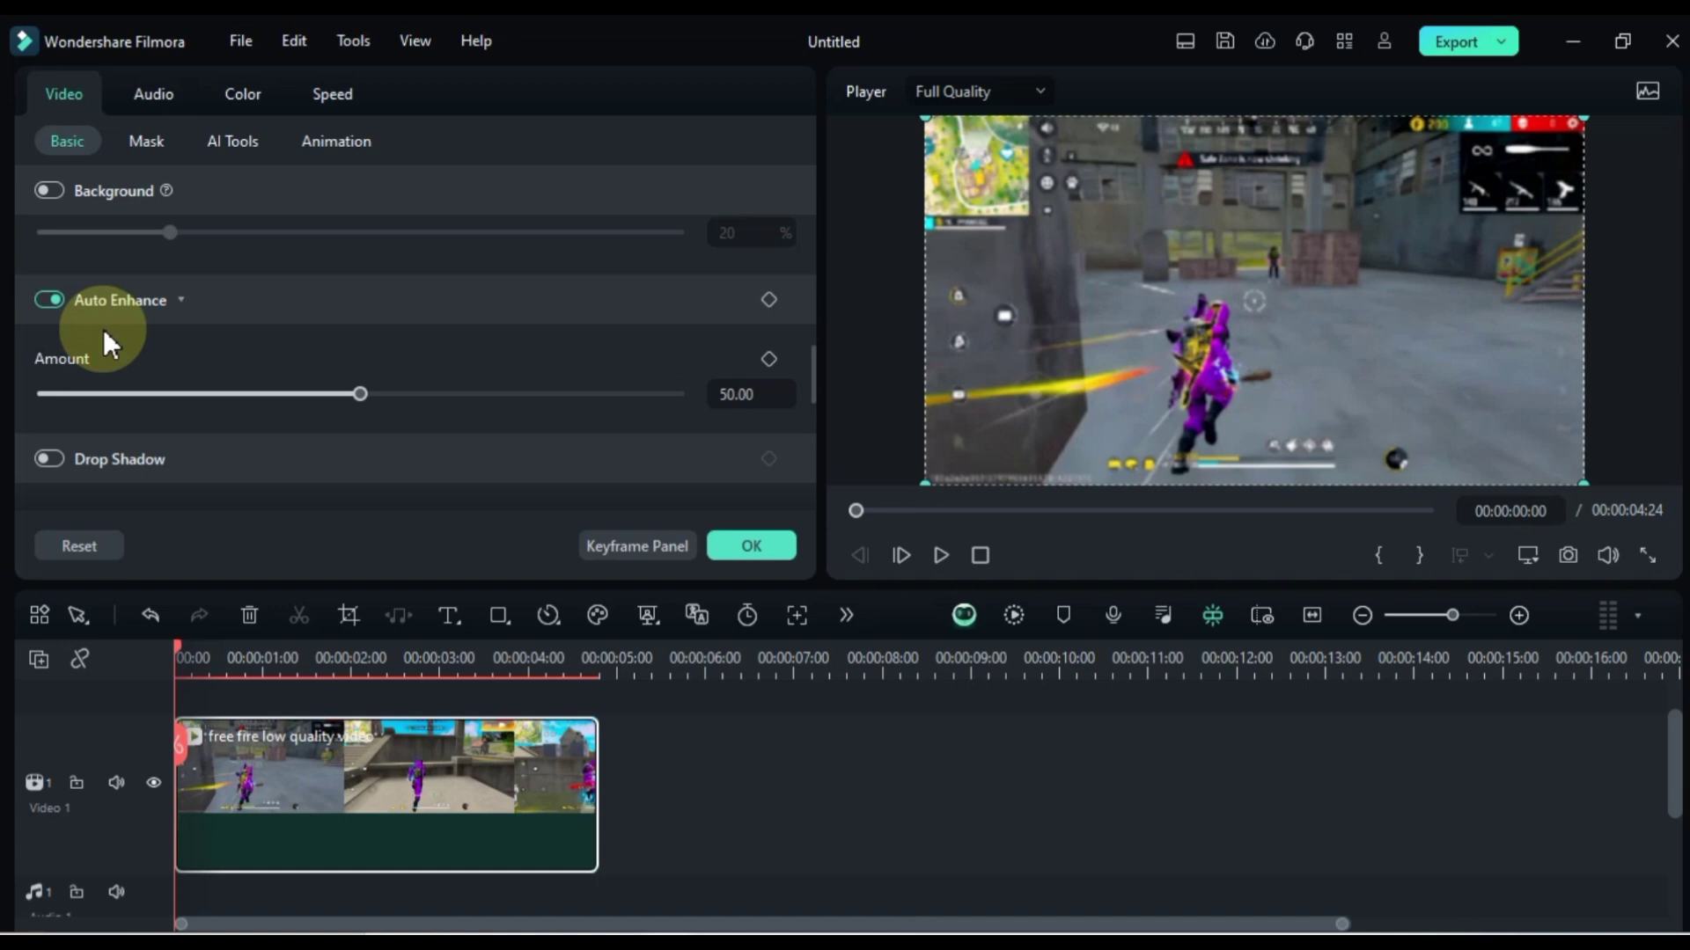
{"action": "mouse_move", "coordinate": [359, 395]}
{"action": "left_mouse_down"}
{"action": "mouse_move", "coordinate": [308, 395]}
{"action": "mouse_move", "coordinate": [701, 387]}
{"action": "left_mouse_up"}
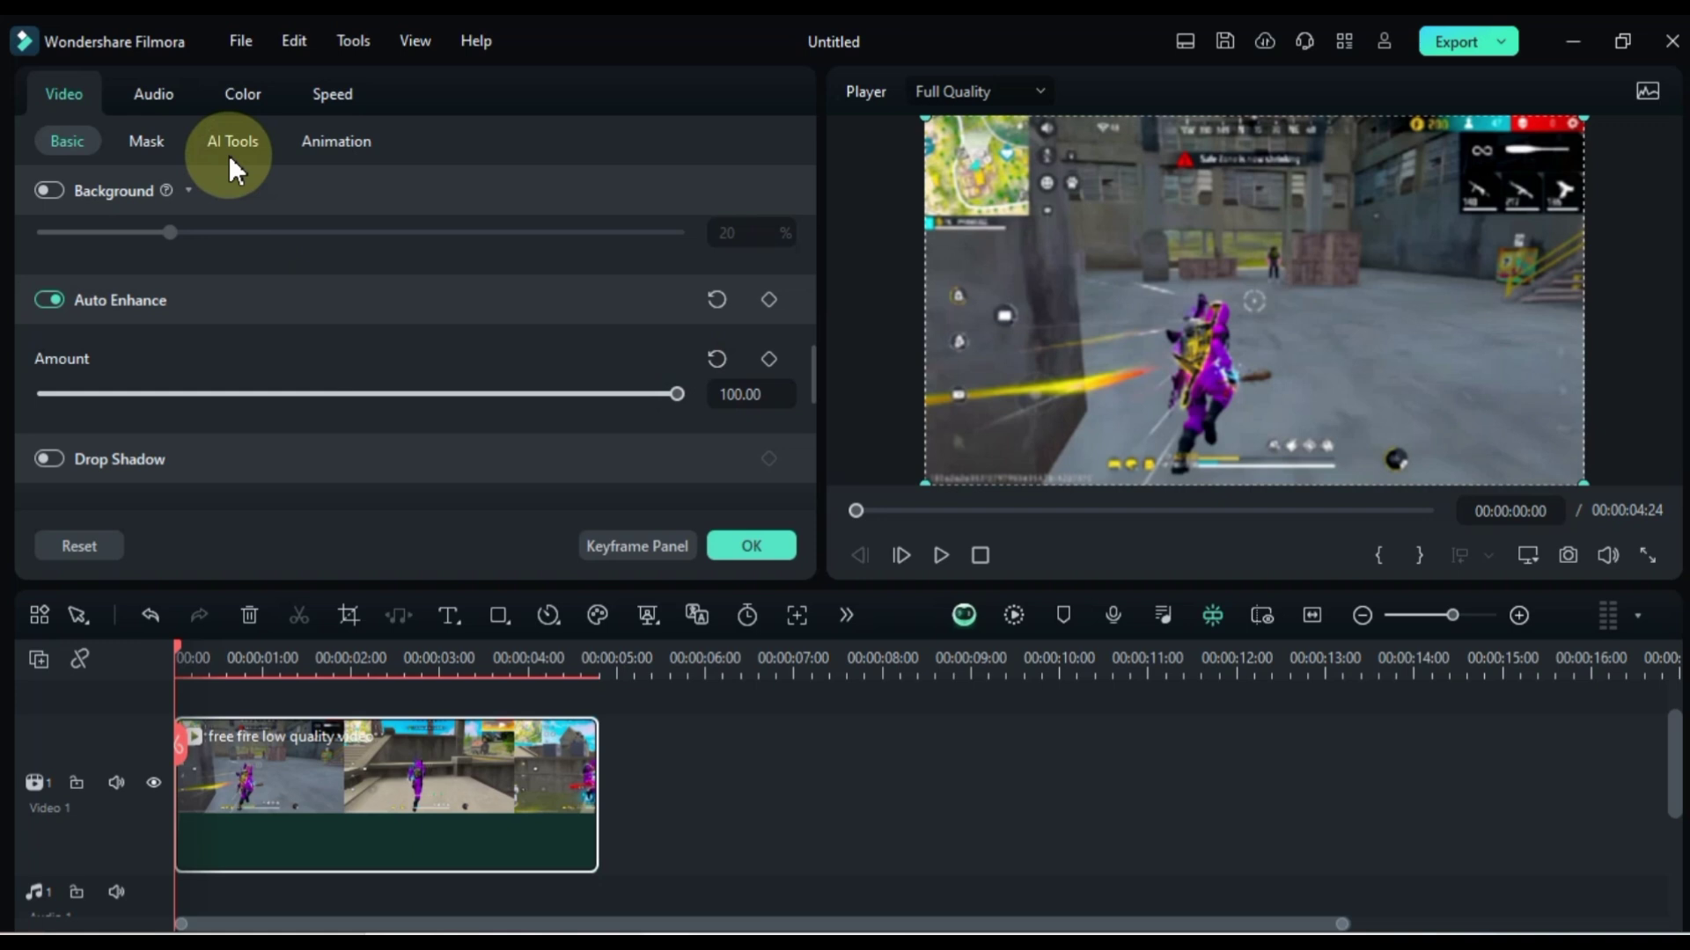
- Choose NLog 709 Cinematic from the Lut Preset list in the clip's Color settings
{"action": "left_click", "coordinate": [242, 94]}
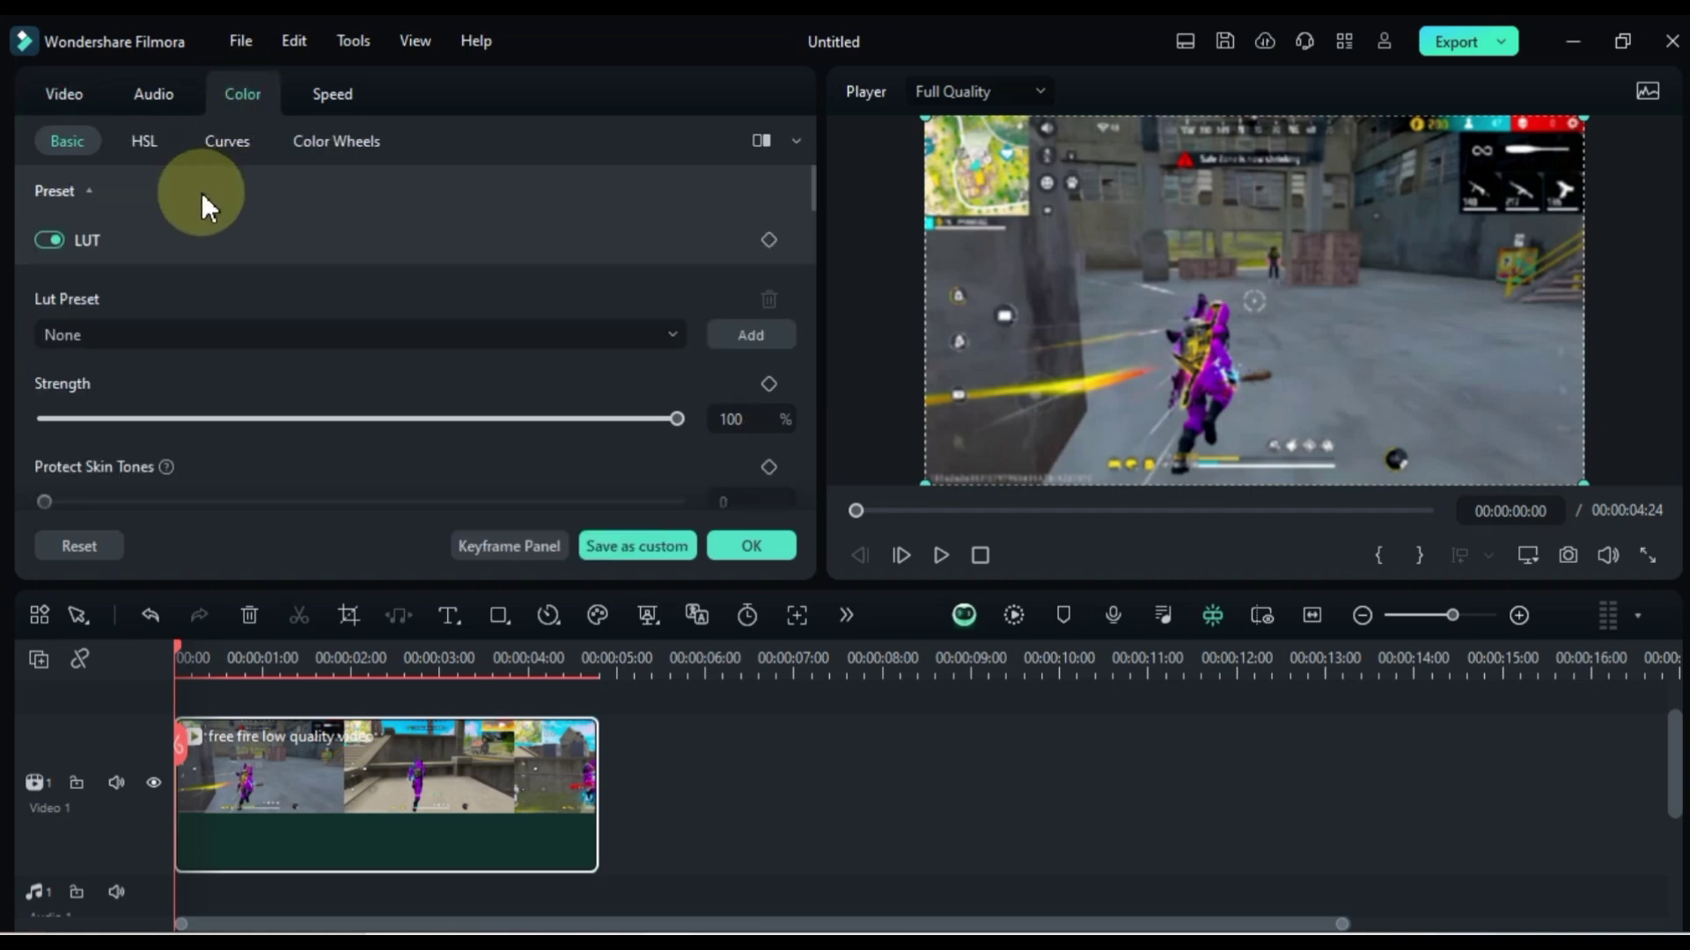
{"action": "scroll", "coordinate": [201, 198], "scroll_direction": "down", "scroll_amount": 1}
{"action": "left_click", "coordinate": [210, 260]}
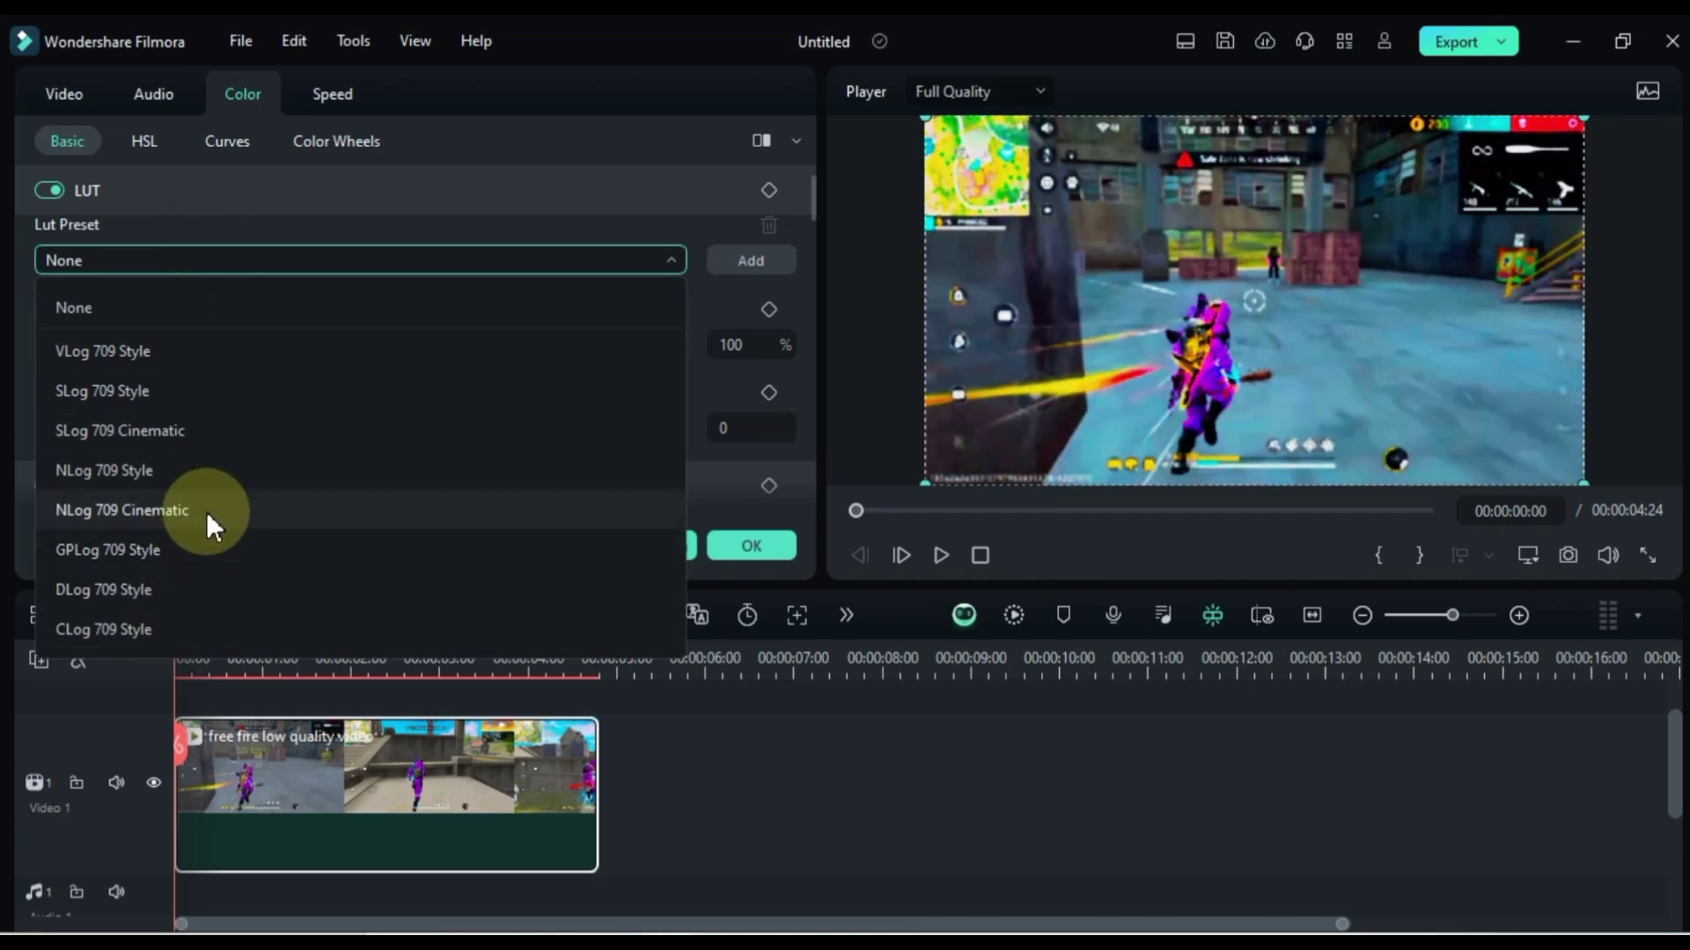
{"action": "left_click", "coordinate": [213, 510]}
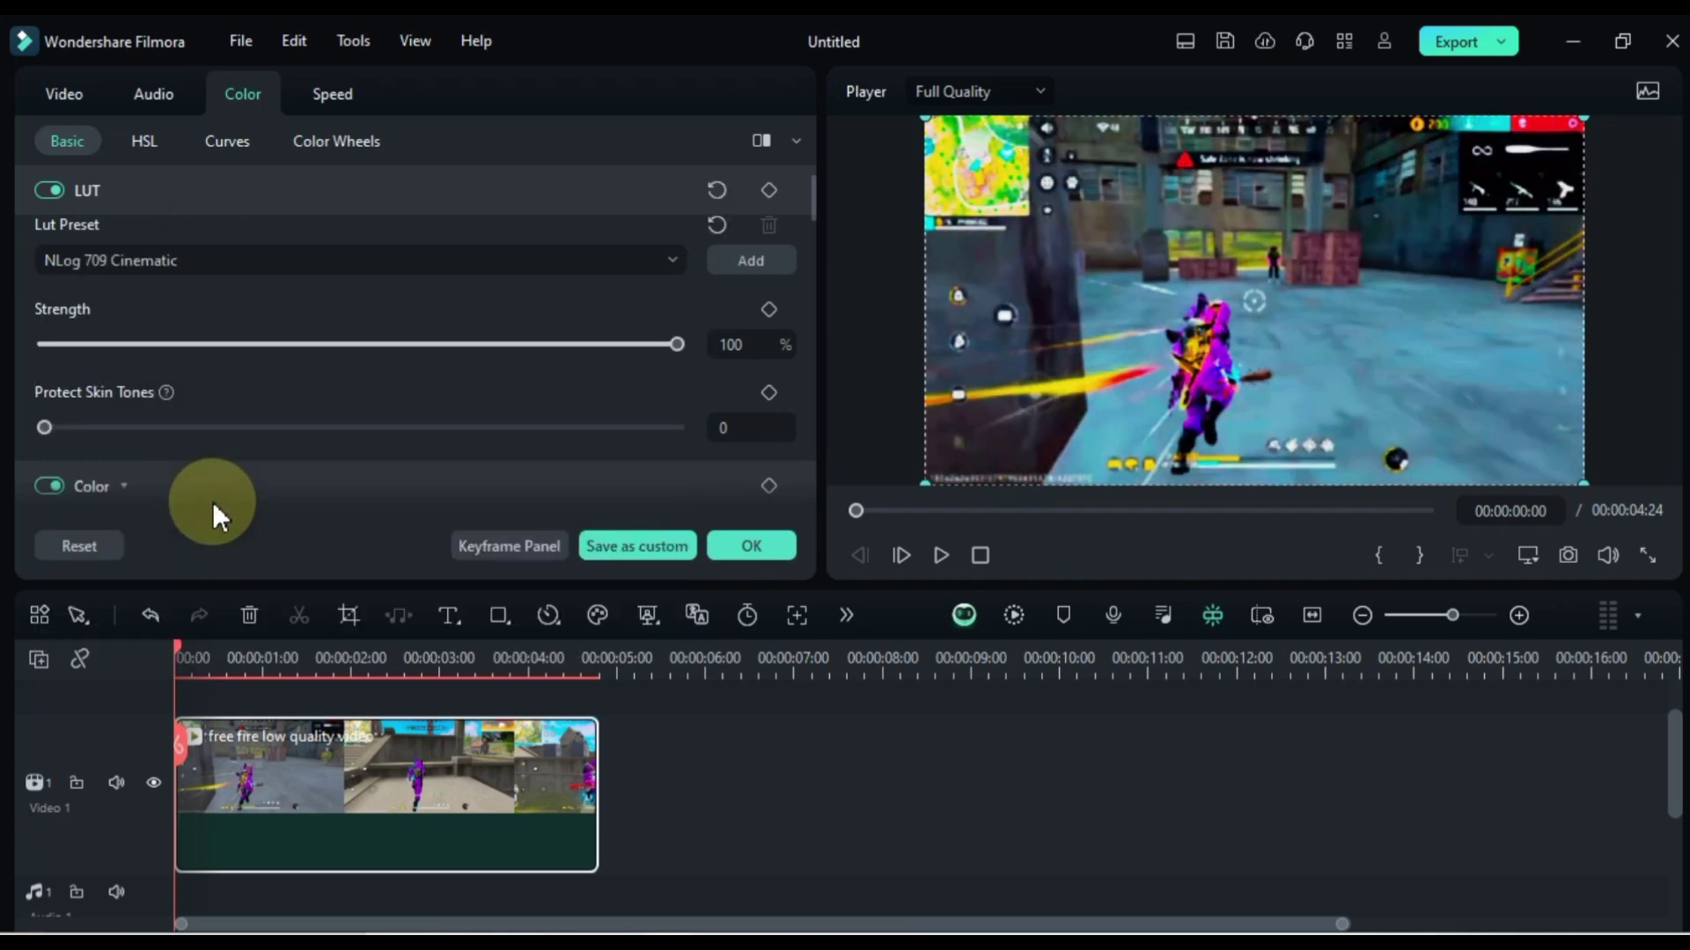
{"action": "scroll", "coordinate": [225, 457], "scroll_direction": "down", "scroll_amount": 2}
{"action": "scroll", "coordinate": [232, 445], "scroll_direction": "down", "scroll_amount": 2}
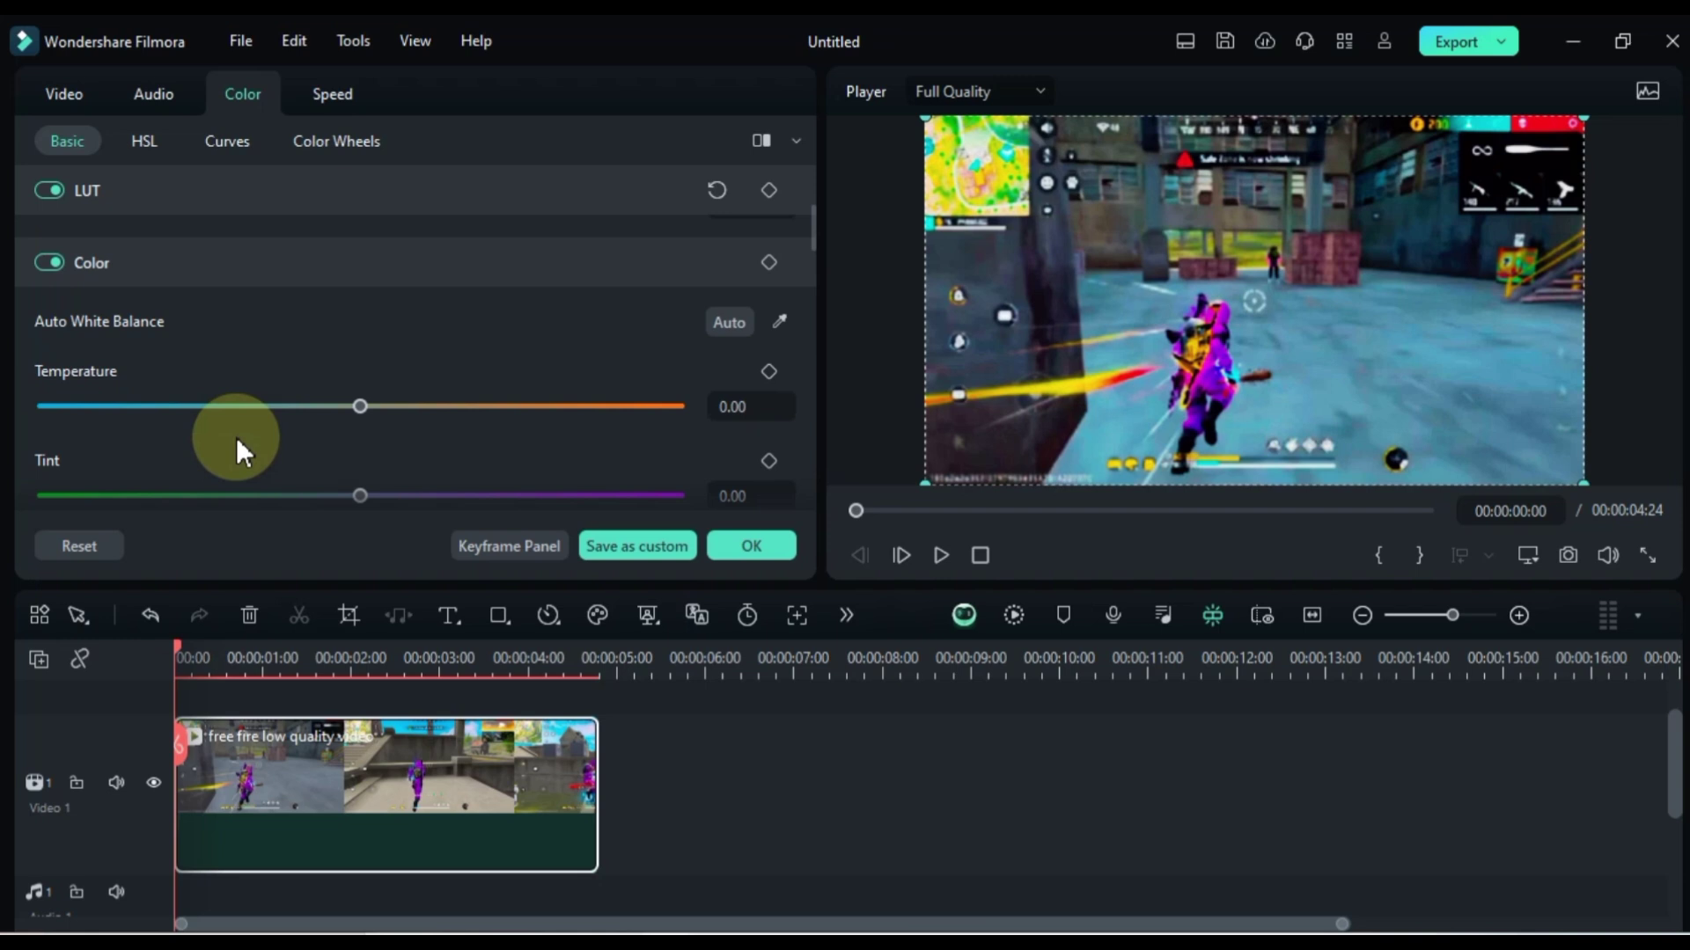
{"action": "scroll", "coordinate": [237, 437], "scroll_direction": "down", "scroll_amount": 1}
- Set temperature to 17, tint to -20 and vibrance to about 14
{"action": "left_click_drag", "start_coordinate": [359, 332], "coordinate": [385, 330]}
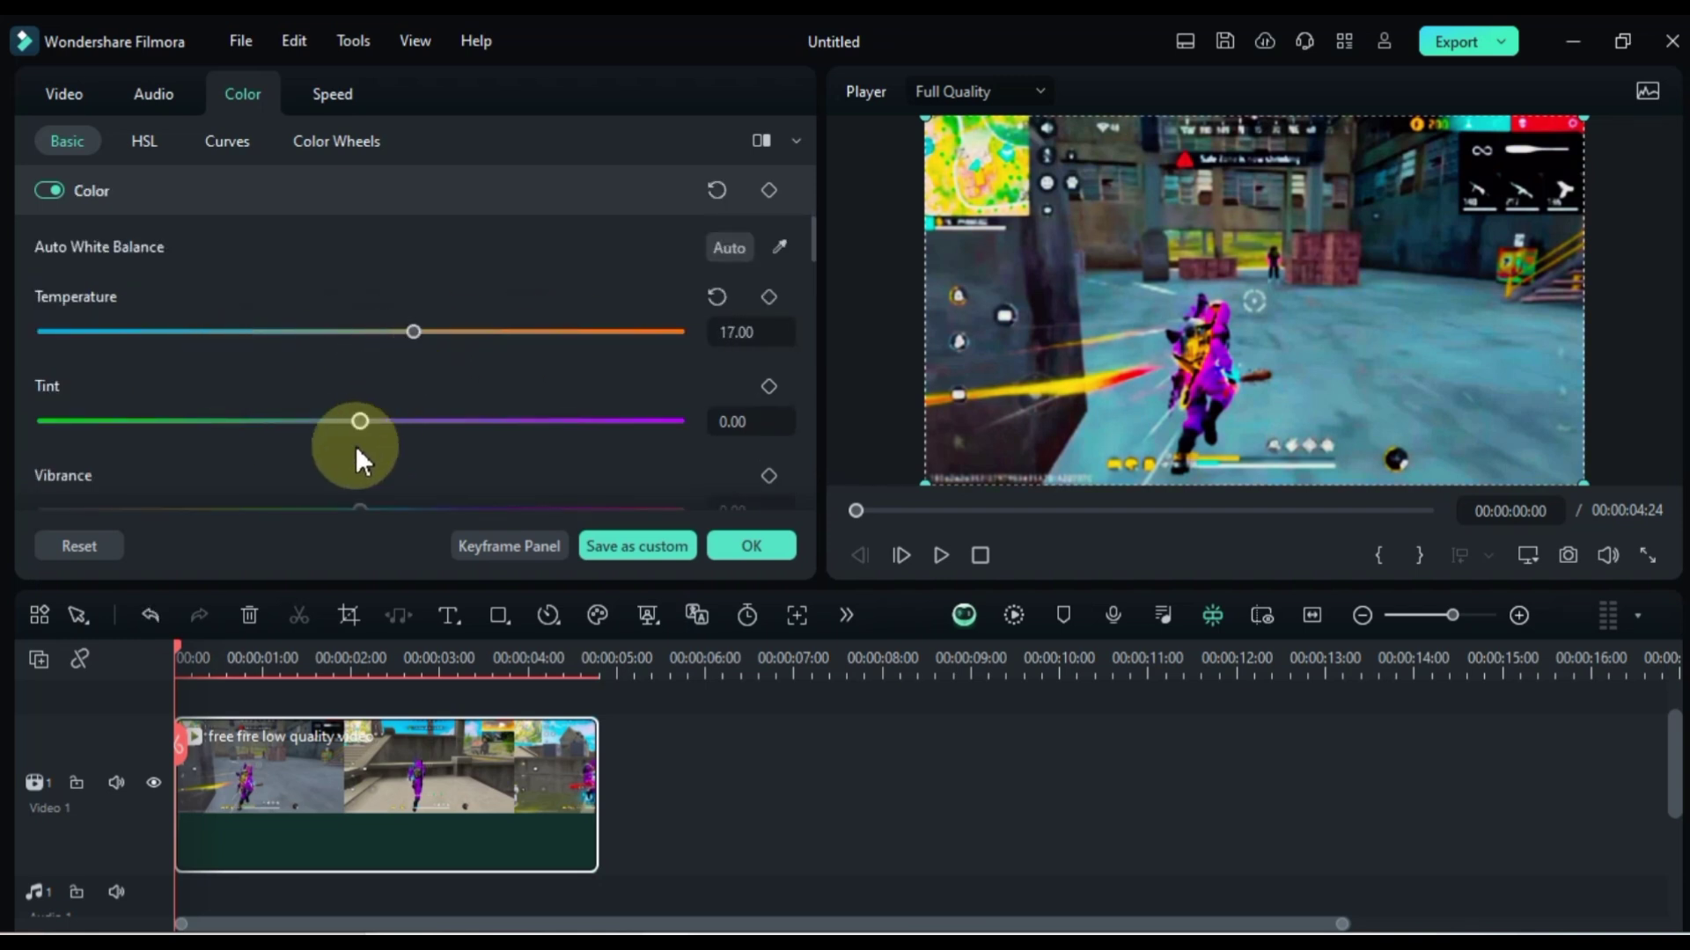
{"action": "left_click_drag", "start_coordinate": [359, 420], "coordinate": [296, 422]}
{"action": "scroll", "coordinate": [439, 393], "scroll_direction": "down", "scroll_amount": 1}
{"action": "left_click_drag", "start_coordinate": [359, 362], "coordinate": [488, 362]}
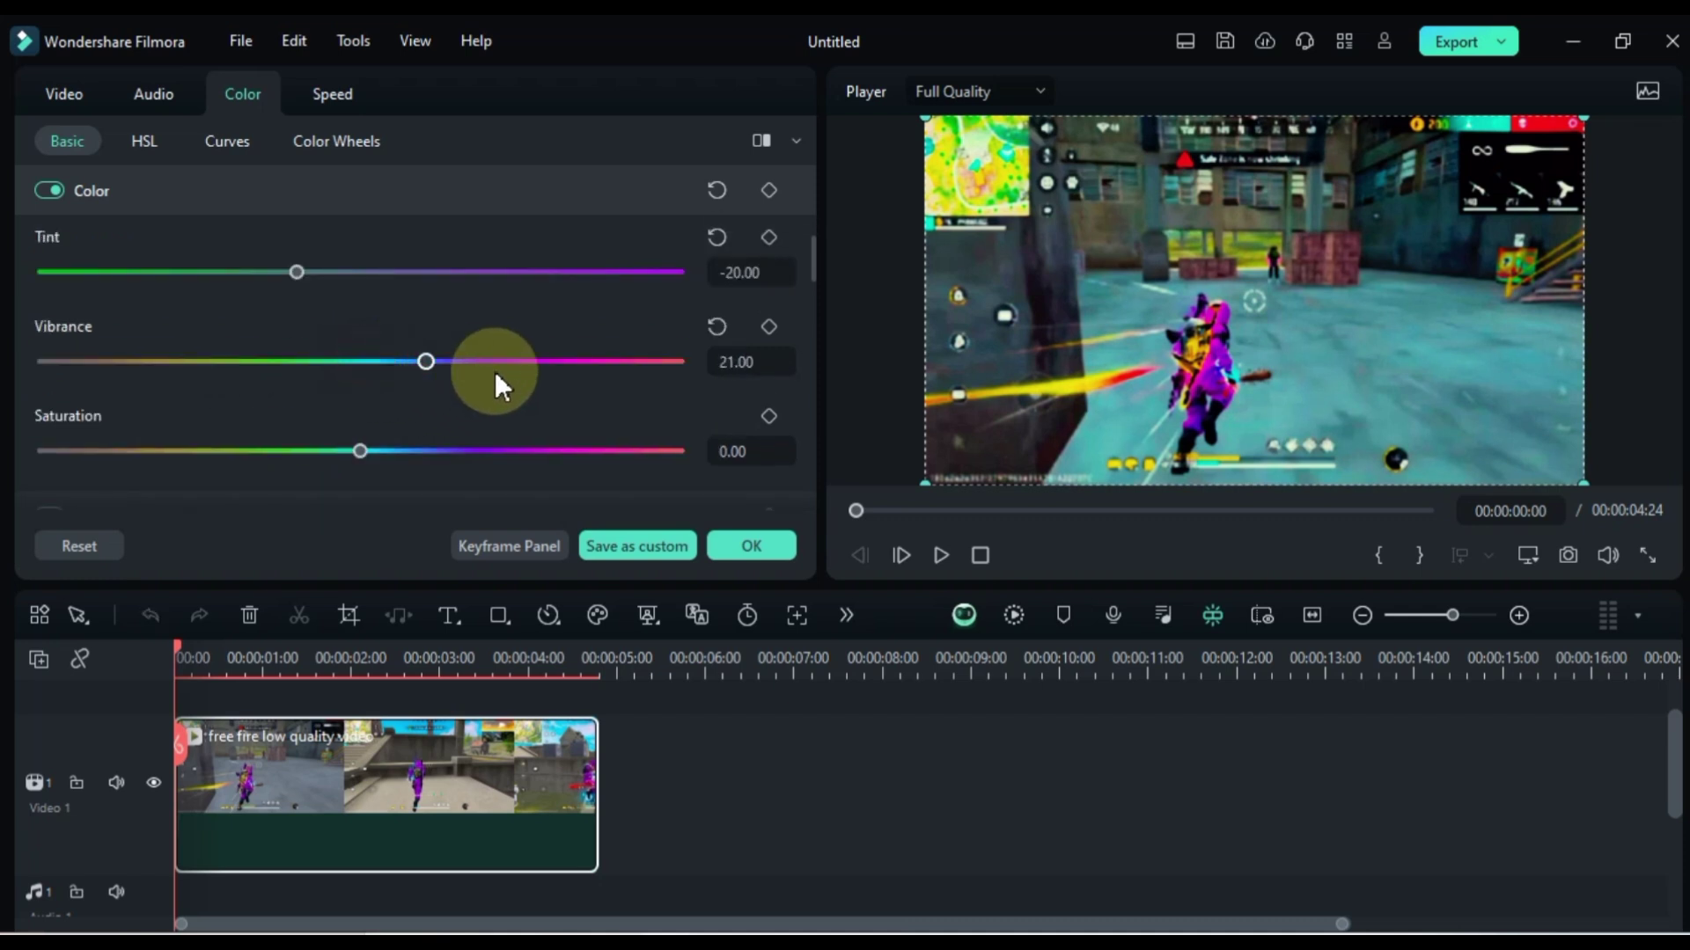
{"action": "mouse_move", "coordinate": [322, 371]}
{"action": "left_mouse_down"}
{"action": "mouse_move", "coordinate": [286, 370]}
{"action": "mouse_move", "coordinate": [405, 370]}
{"action": "left_mouse_up"}
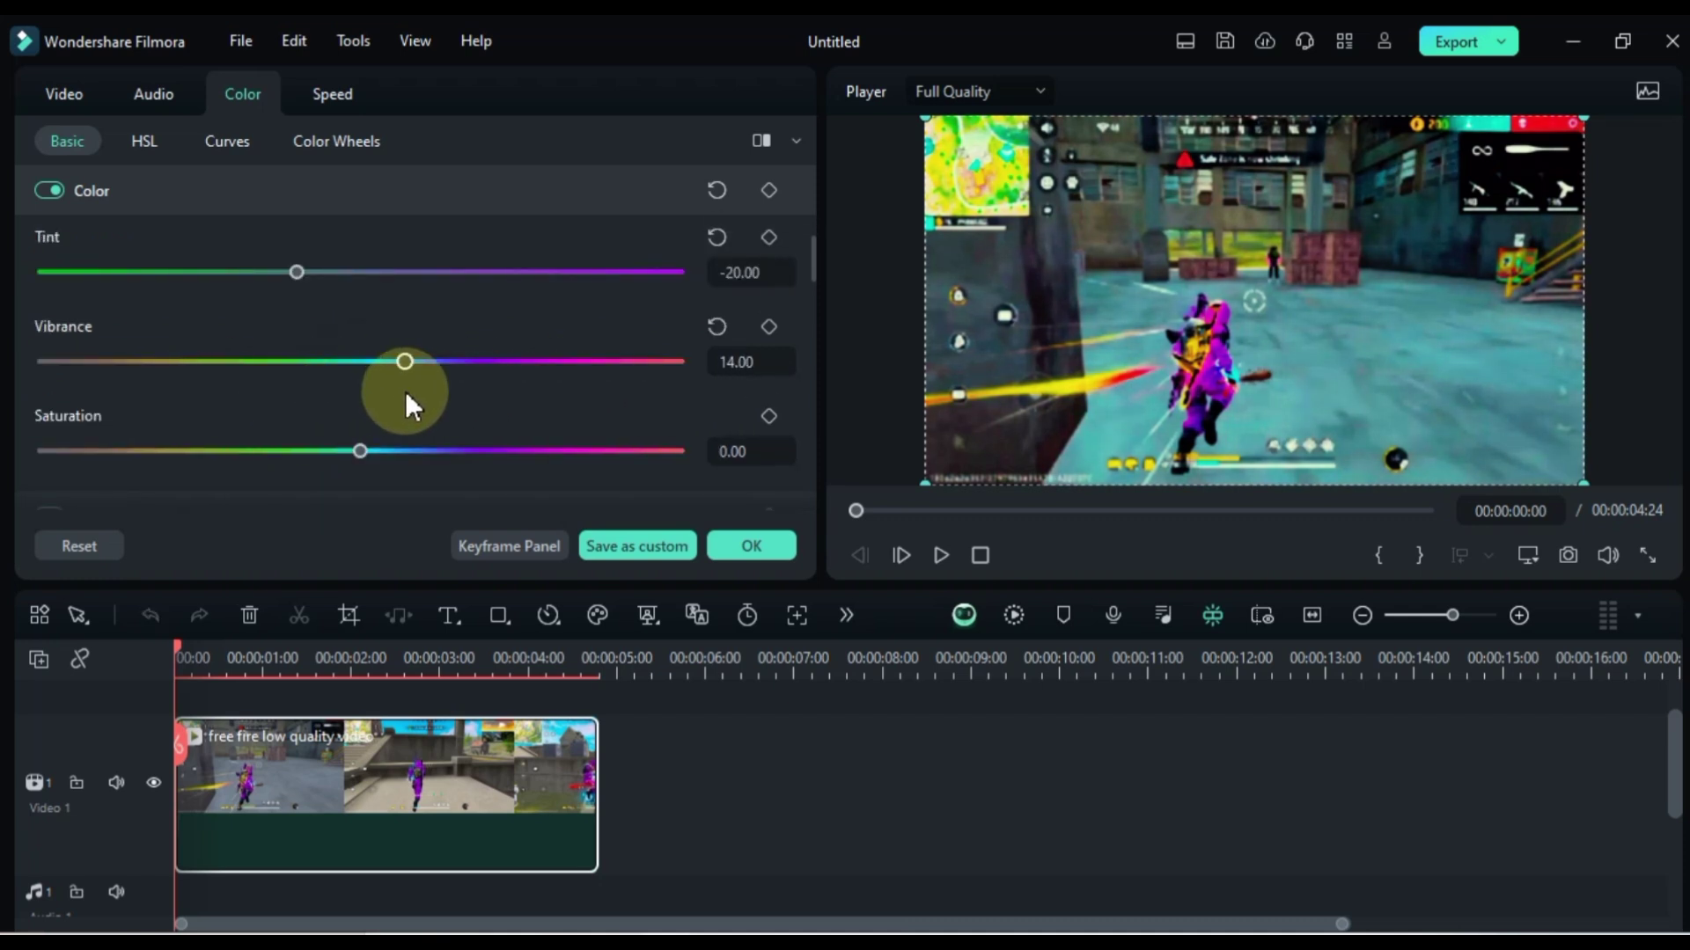
{"action": "scroll", "coordinate": [396, 390], "scroll_direction": "down", "scroll_amount": 1}
{"action": "mouse_move", "coordinate": [359, 302]}
{"action": "left_mouse_down"}
{"action": "mouse_move", "coordinate": [538, 302]}
{"action": "mouse_move", "coordinate": [264, 302]}
{"action": "mouse_move", "coordinate": [487, 302]}
{"action": "left_mouse_up"}
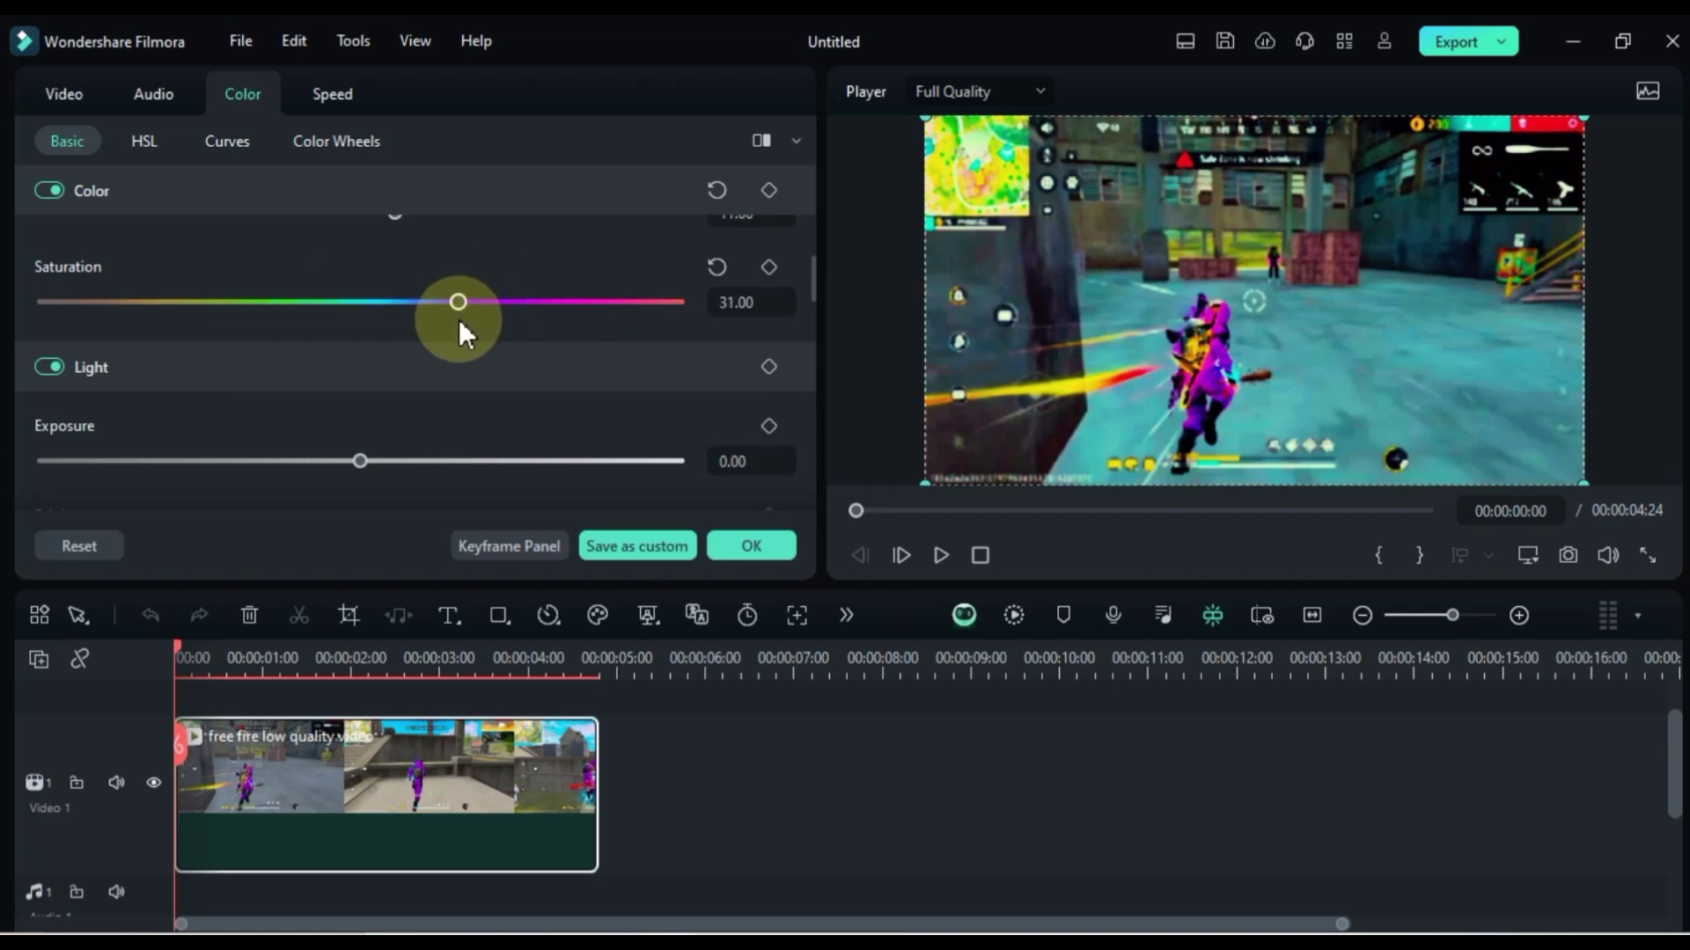
{"action": "scroll", "coordinate": [464, 375], "scroll_direction": "down", "scroll_amount": 1}
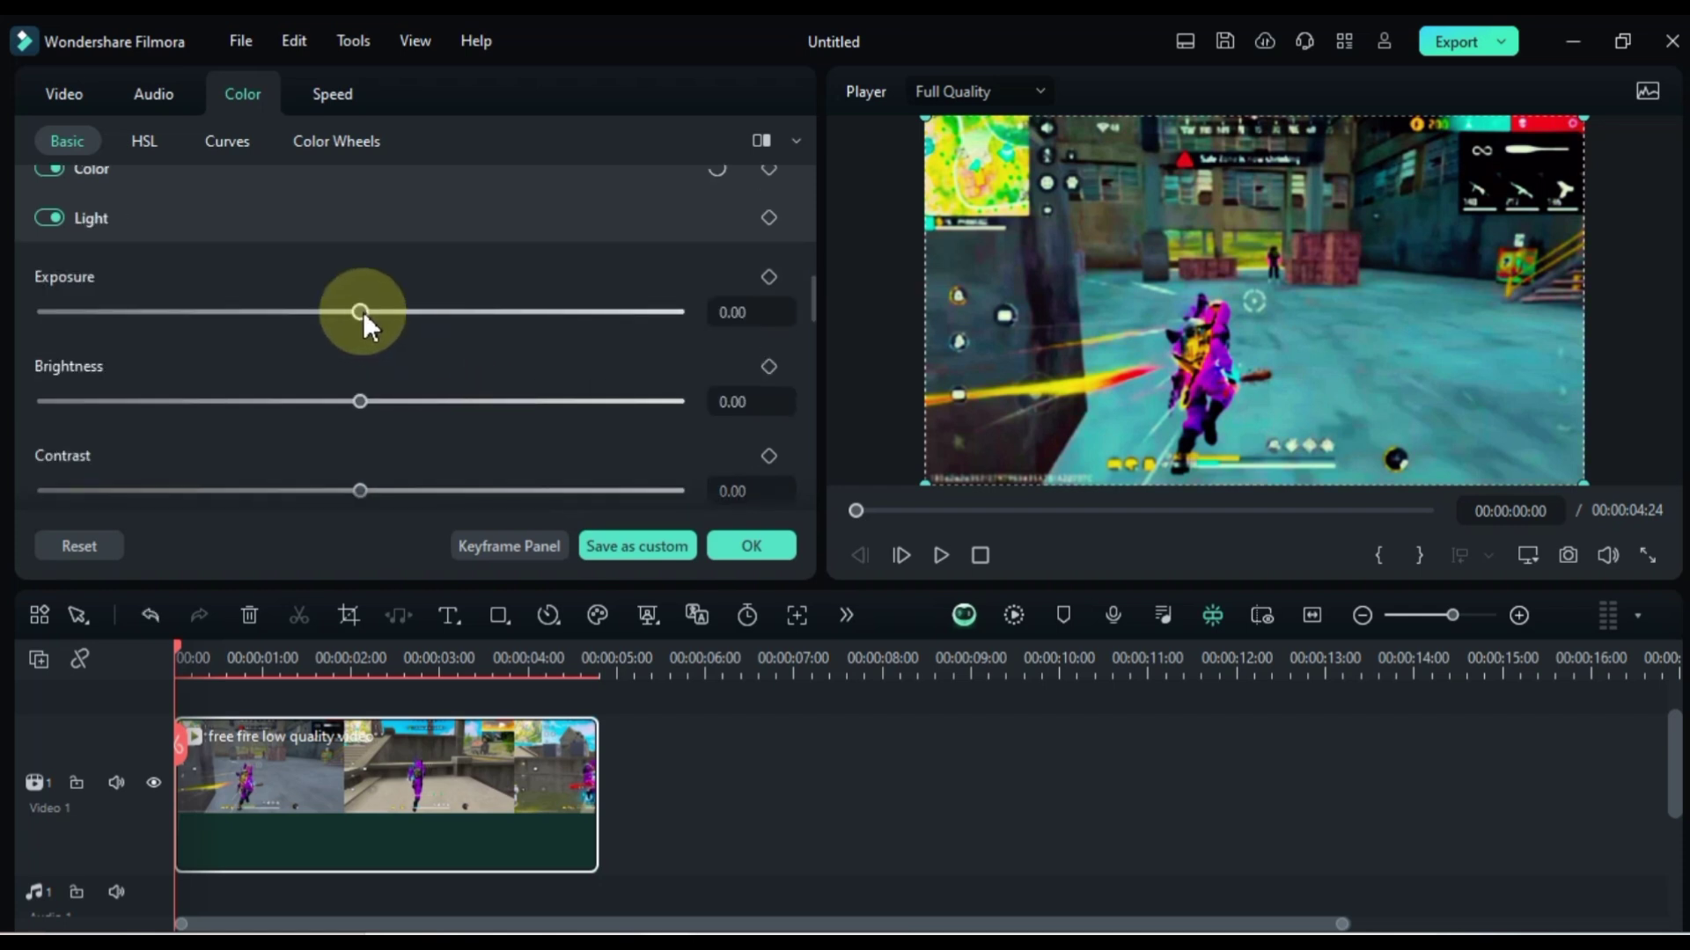
- Set exposure to 12, contrast to -29 and highlight to -21 in the Light section
{"action": "mouse_move", "coordinate": [360, 311]}
{"action": "left_mouse_down"}
{"action": "mouse_move", "coordinate": [429, 313]}
{"action": "mouse_move", "coordinate": [337, 329]}
{"action": "mouse_move", "coordinate": [402, 327]}
{"action": "mouse_move", "coordinate": [353, 343]}
{"action": "left_mouse_up"}
{"action": "scroll", "coordinate": [418, 382], "scroll_direction": "down", "scroll_amount": 1}
{"action": "scroll", "coordinate": [401, 338], "scroll_direction": "down", "scroll_amount": 1}
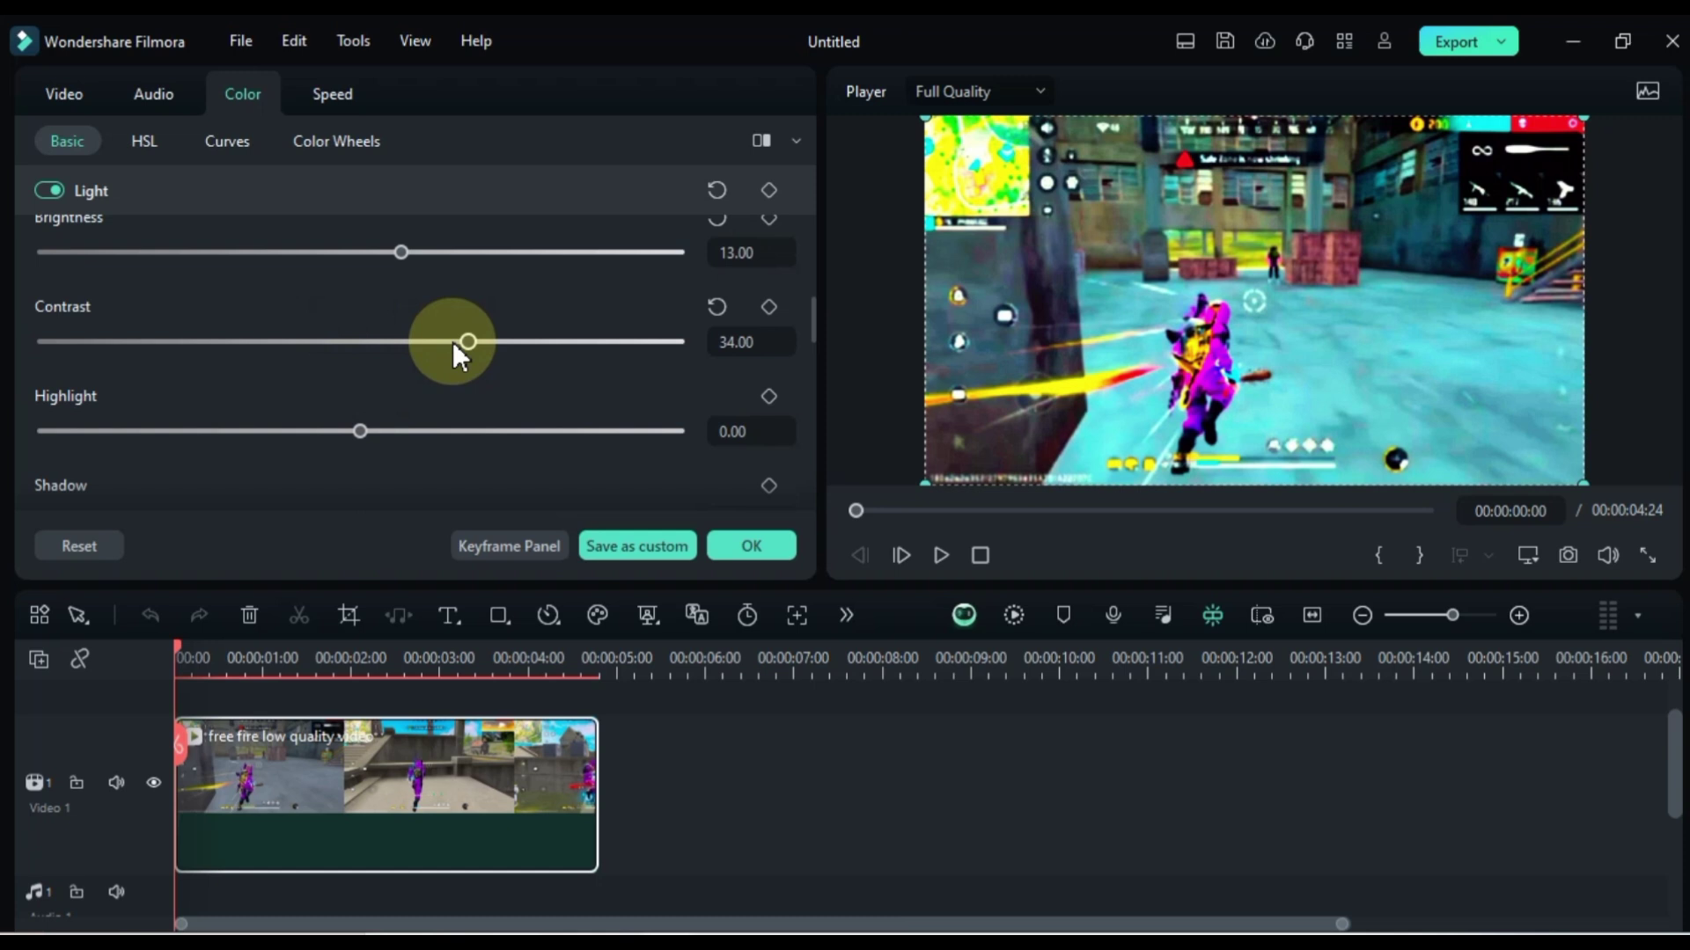
{"action": "left_click_drag", "start_coordinate": [464, 342], "coordinate": [286, 341]}
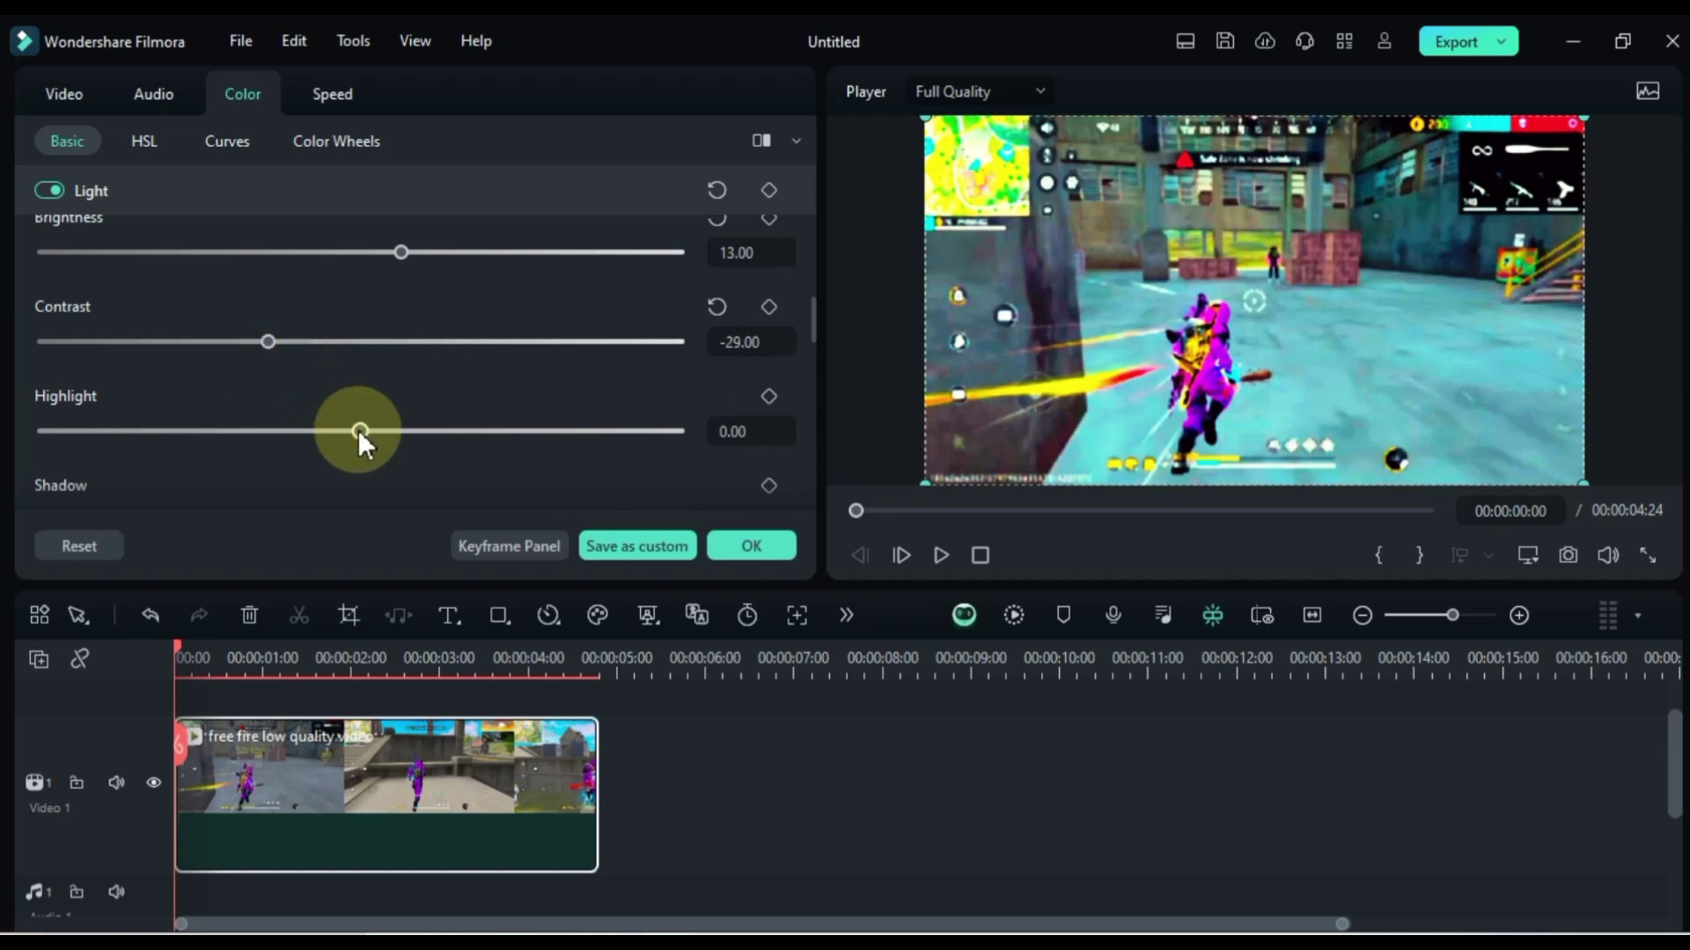
{"action": "mouse_move", "coordinate": [358, 432]}
{"action": "left_mouse_down"}
{"action": "mouse_move", "coordinate": [442, 432]}
{"action": "mouse_move", "coordinate": [281, 432]}
{"action": "left_mouse_up"}
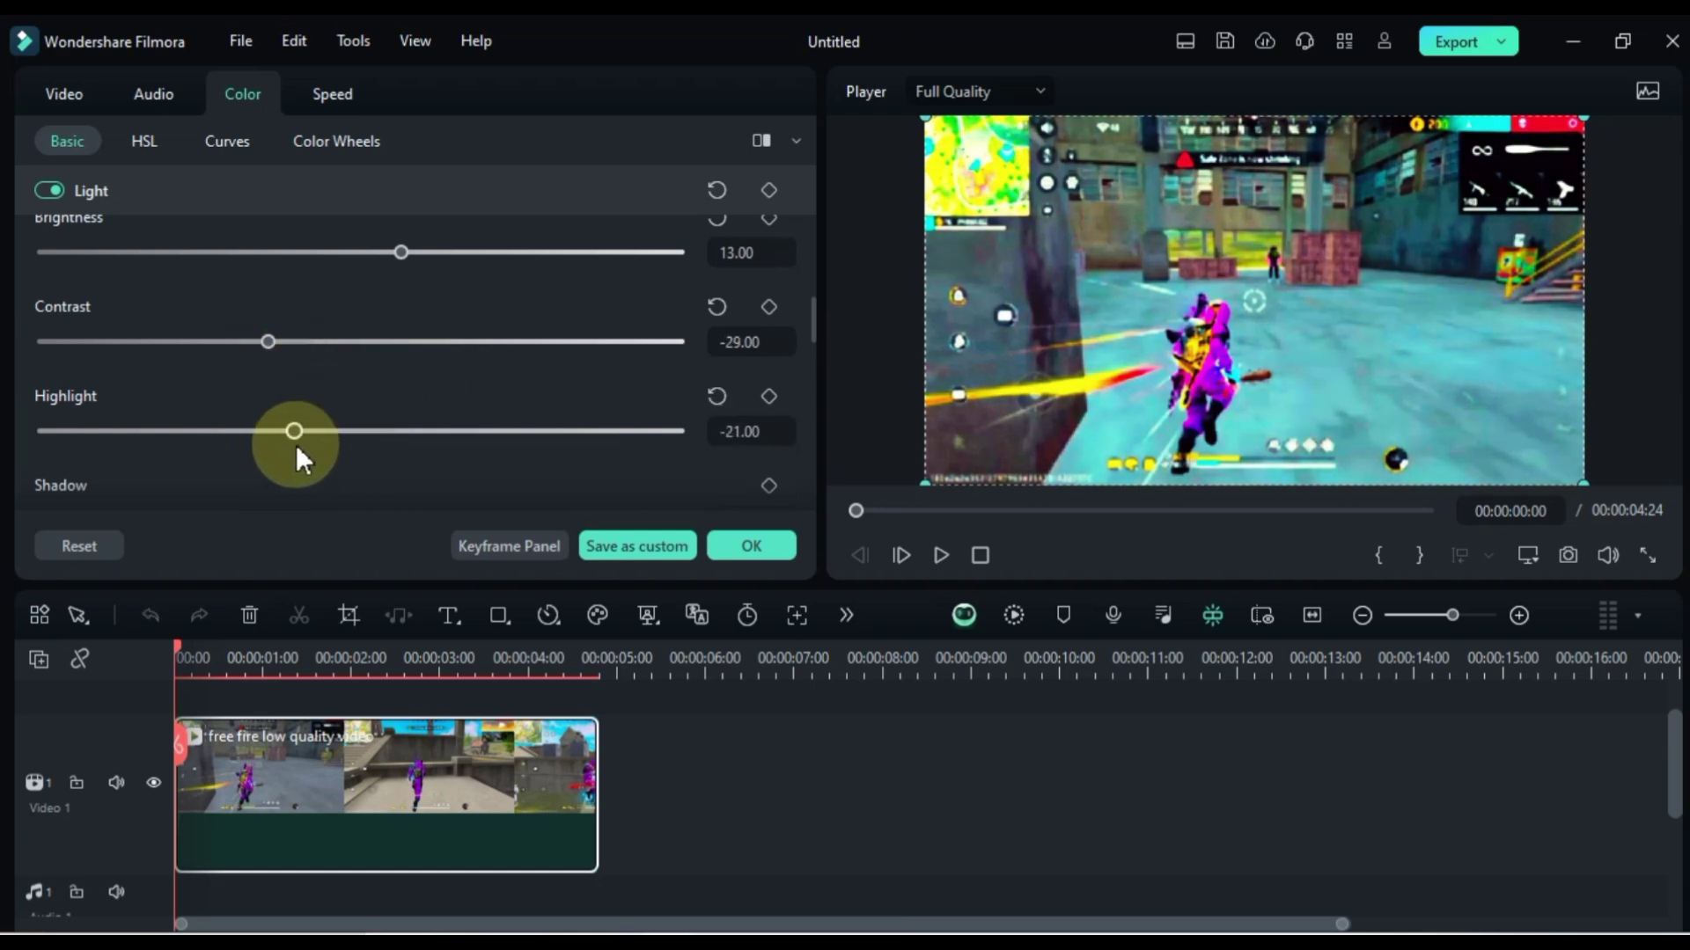
{"action": "scroll", "coordinate": [296, 444], "scroll_direction": "down", "scroll_amount": 2}
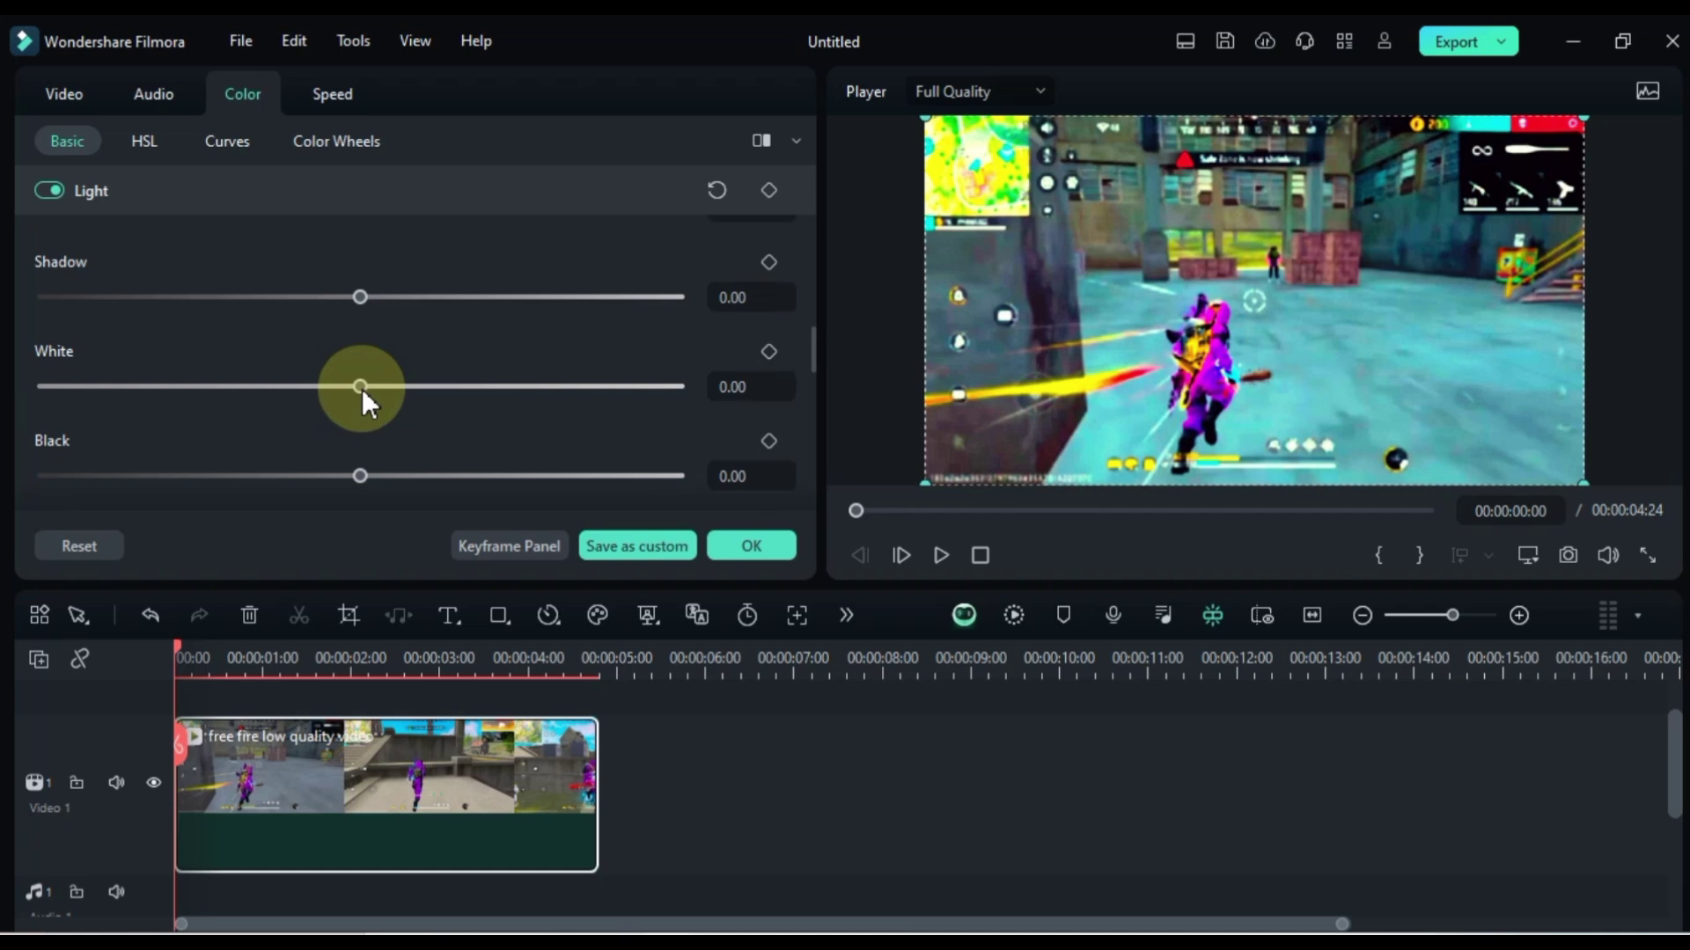
{"action": "scroll", "coordinate": [362, 388], "scroll_direction": "down", "scroll_amount": 2}
{"action": "scroll", "coordinate": [362, 388], "scroll_direction": "down", "scroll_amount": 1}
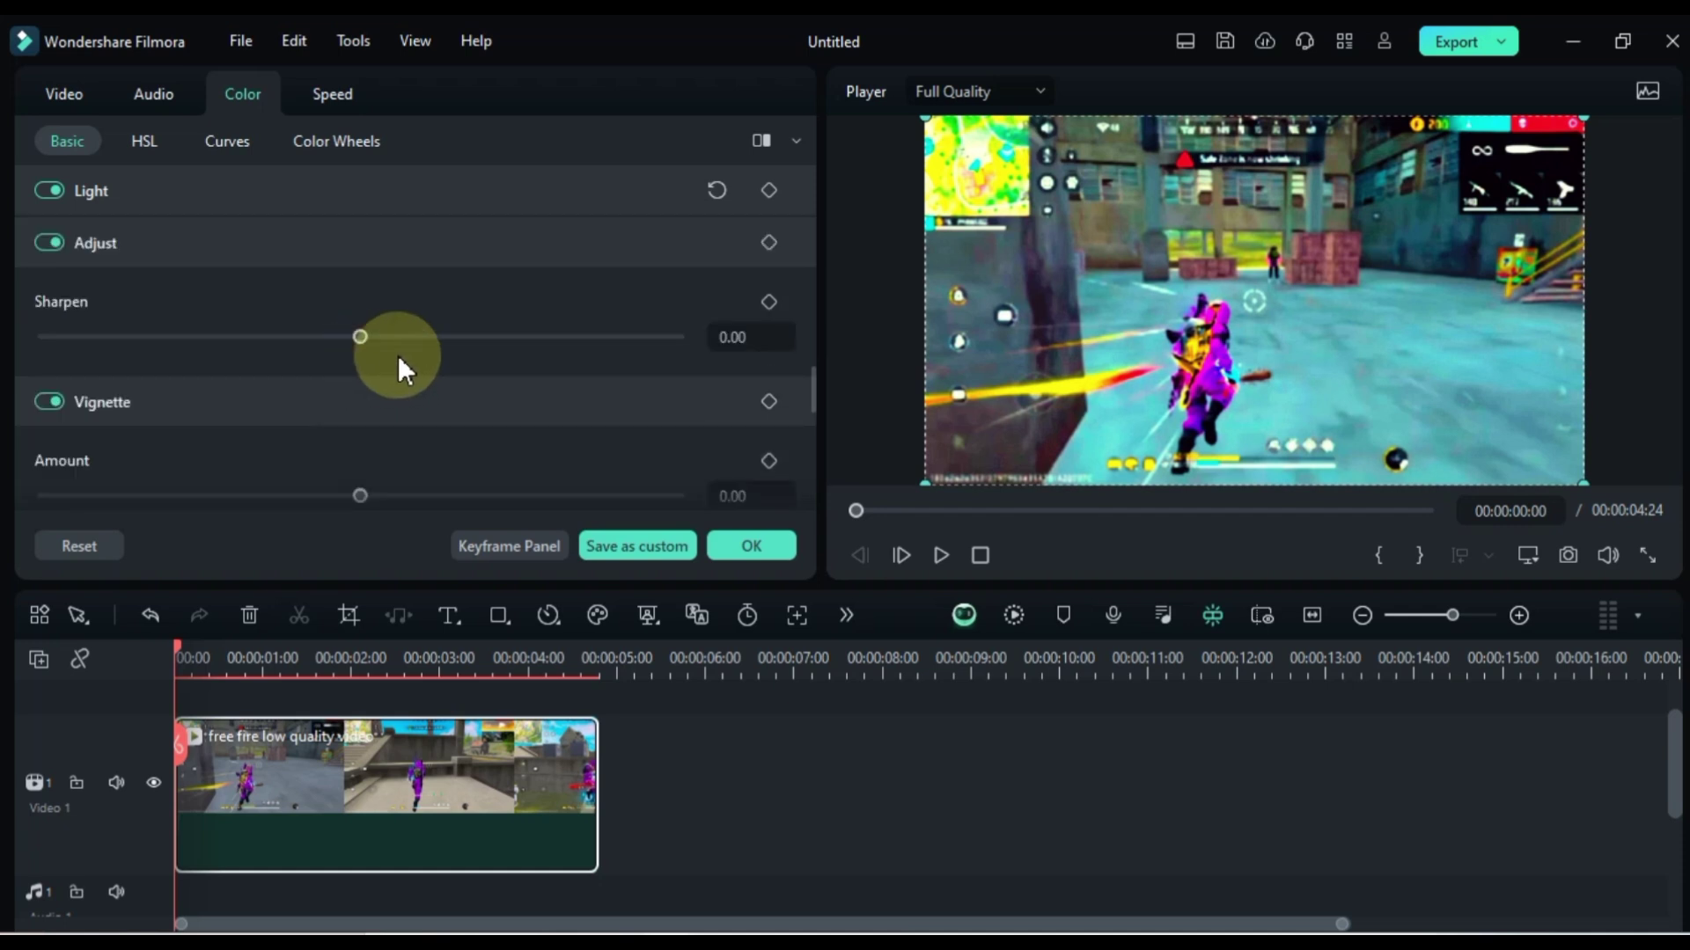
{"action": "scroll", "coordinate": [161, 323], "scroll_direction": "up", "scroll_amount": 1}
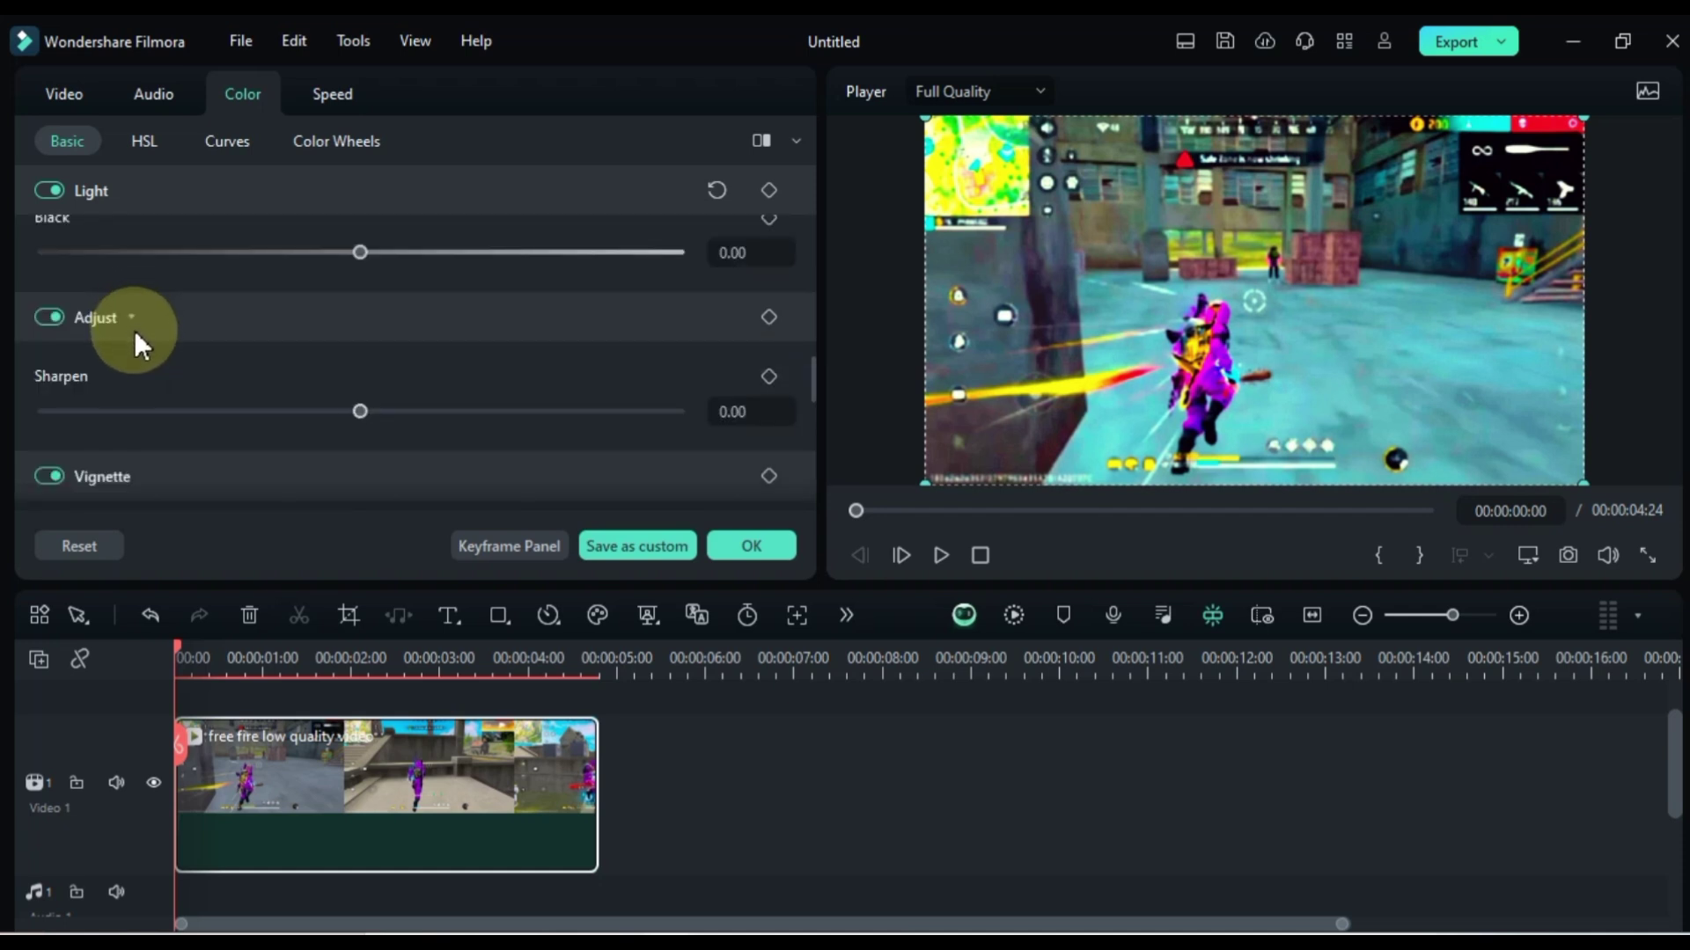
- Toggle Adjust off and on, set Sharpen to 100, and confirm the color changes
{"action": "left_click", "coordinate": [50, 319]}
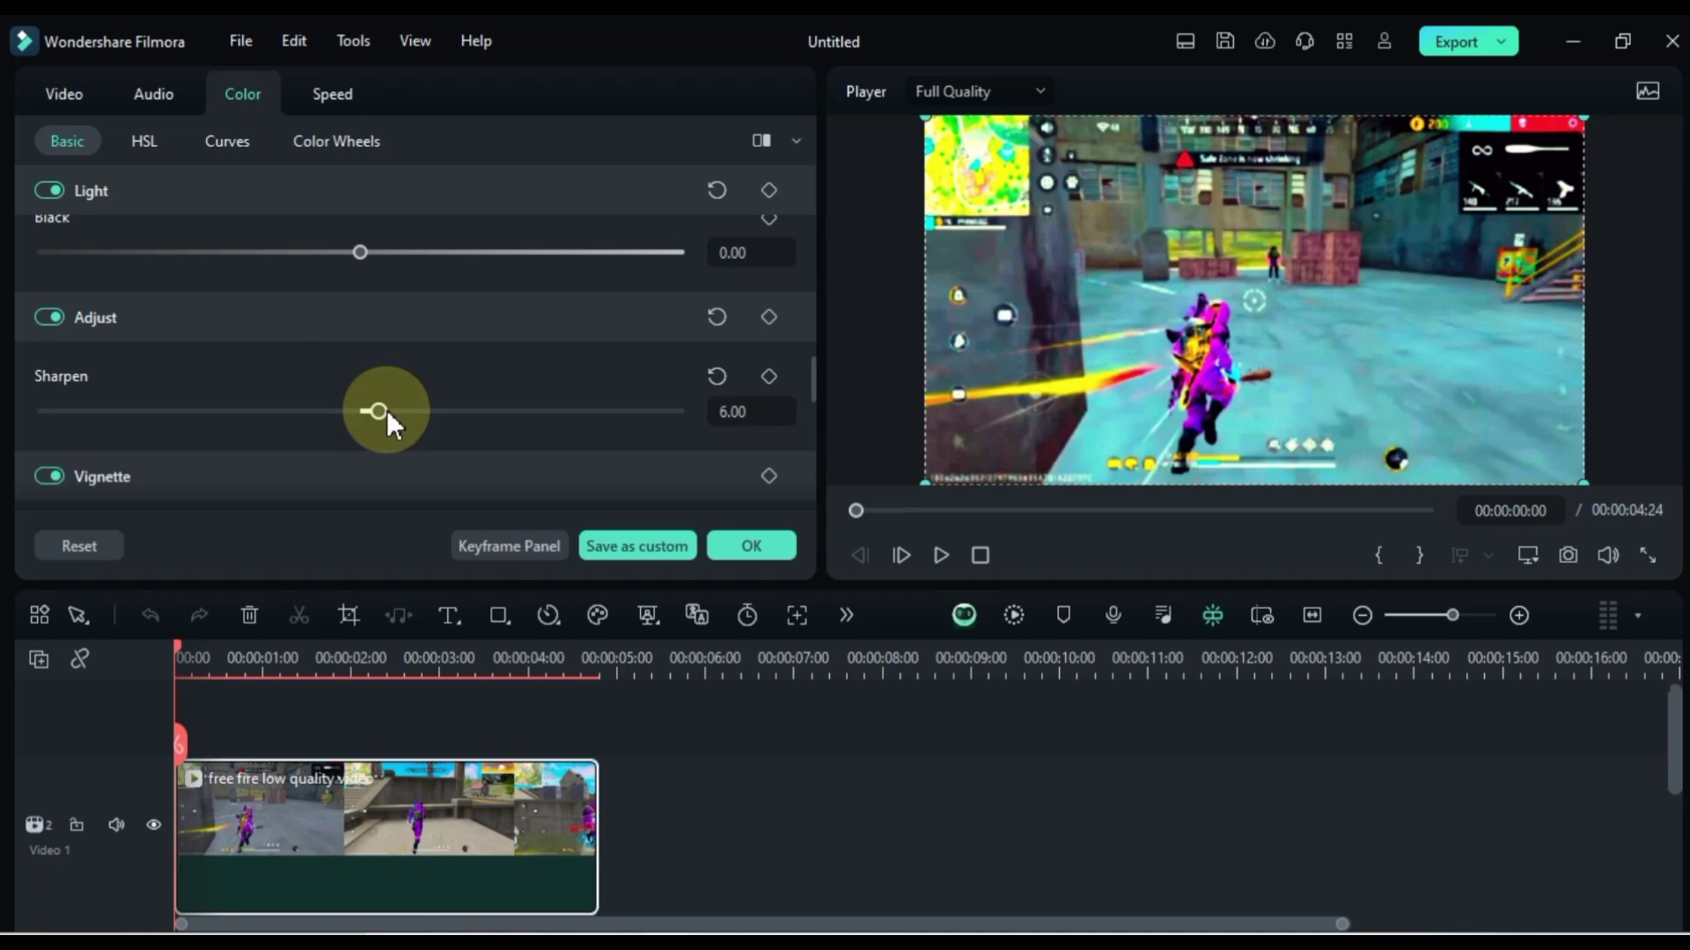
{"action": "left_click_drag", "start_coordinate": [361, 414], "coordinate": [681, 414]}
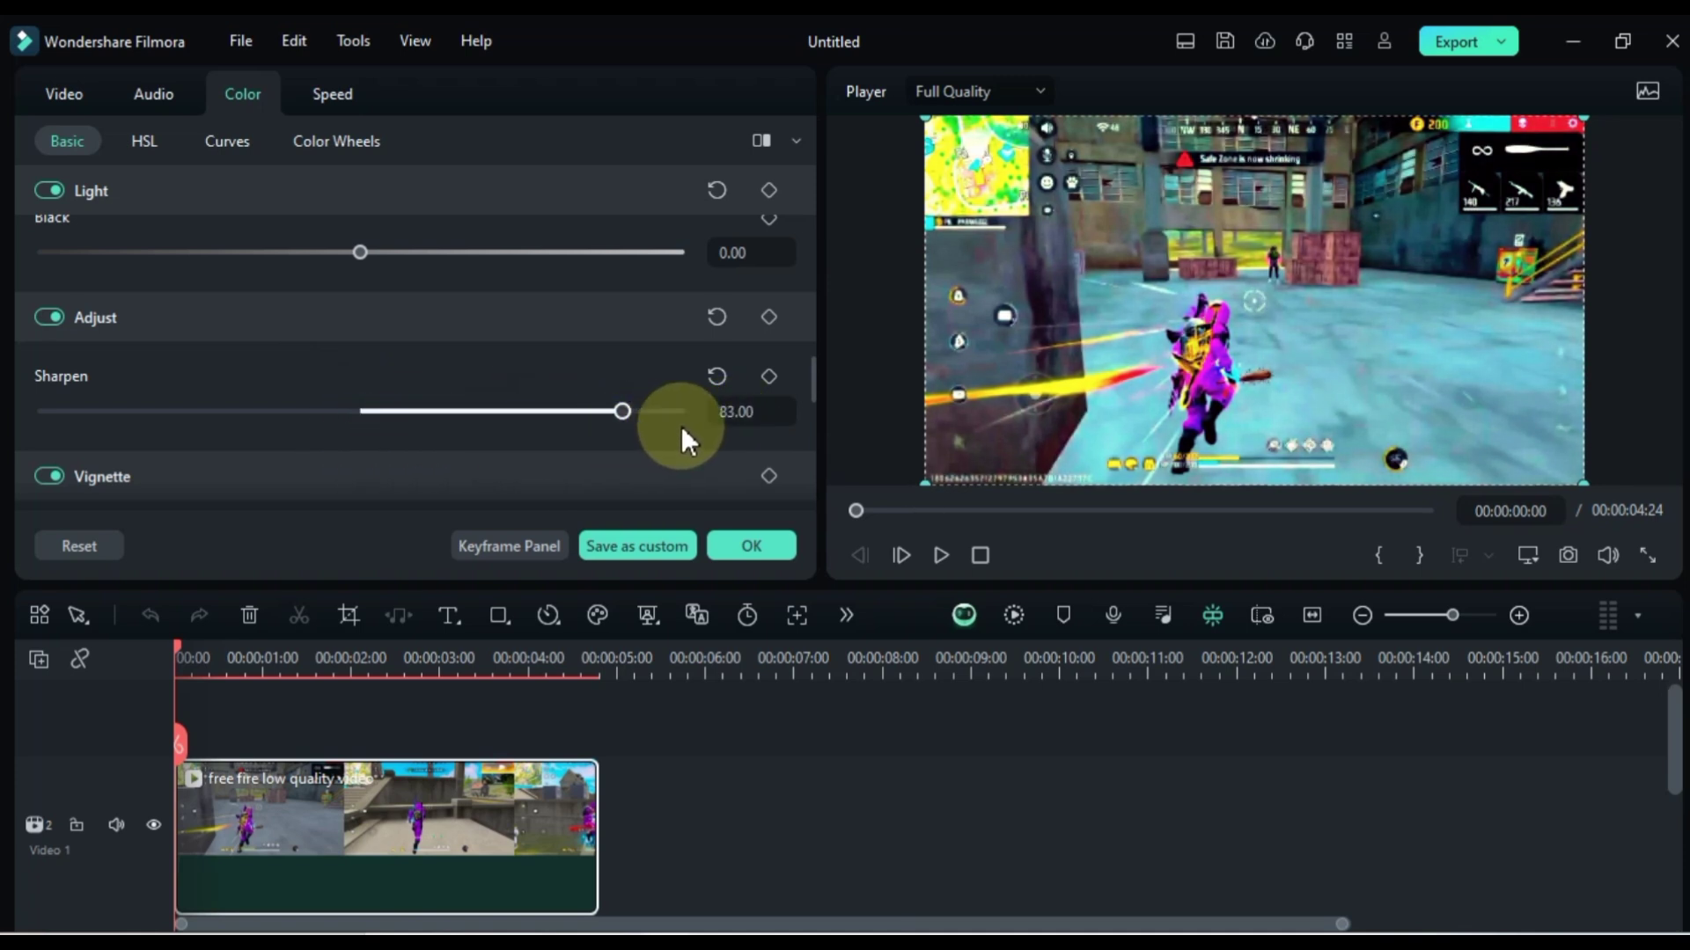
{"action": "left_click", "coordinate": [749, 546]}
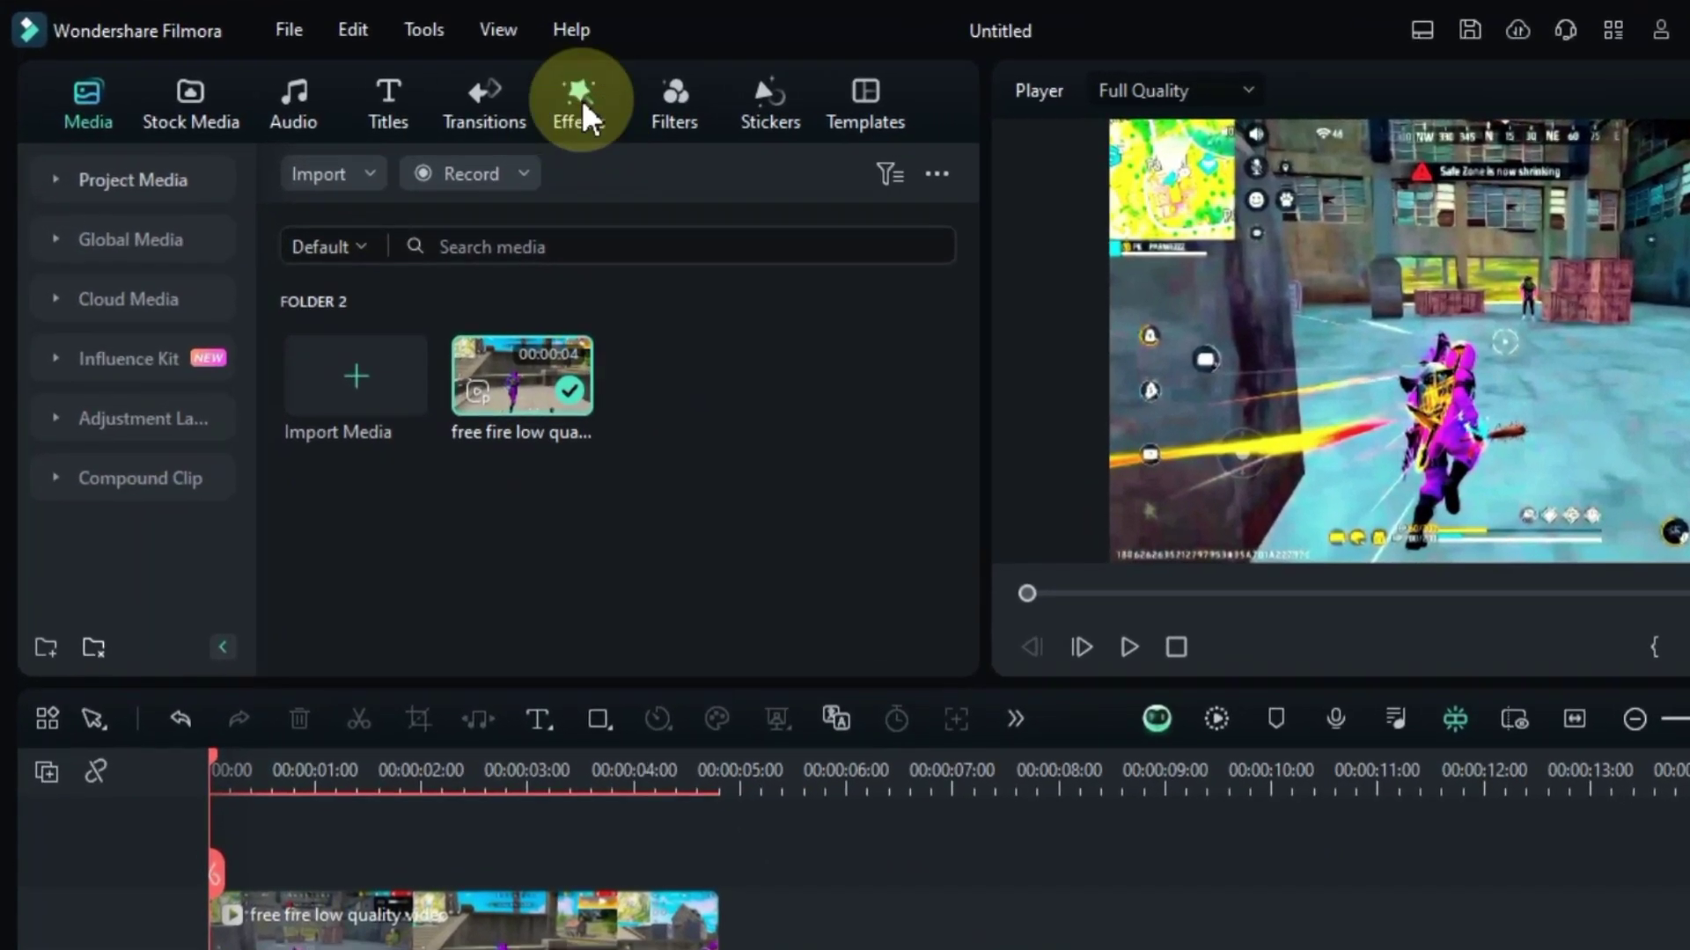
- Find Luma Sharp in Effects, drop it onto the timeline clip, and reopen the clip's settings
{"action": "left_click", "coordinate": [482, 99]}
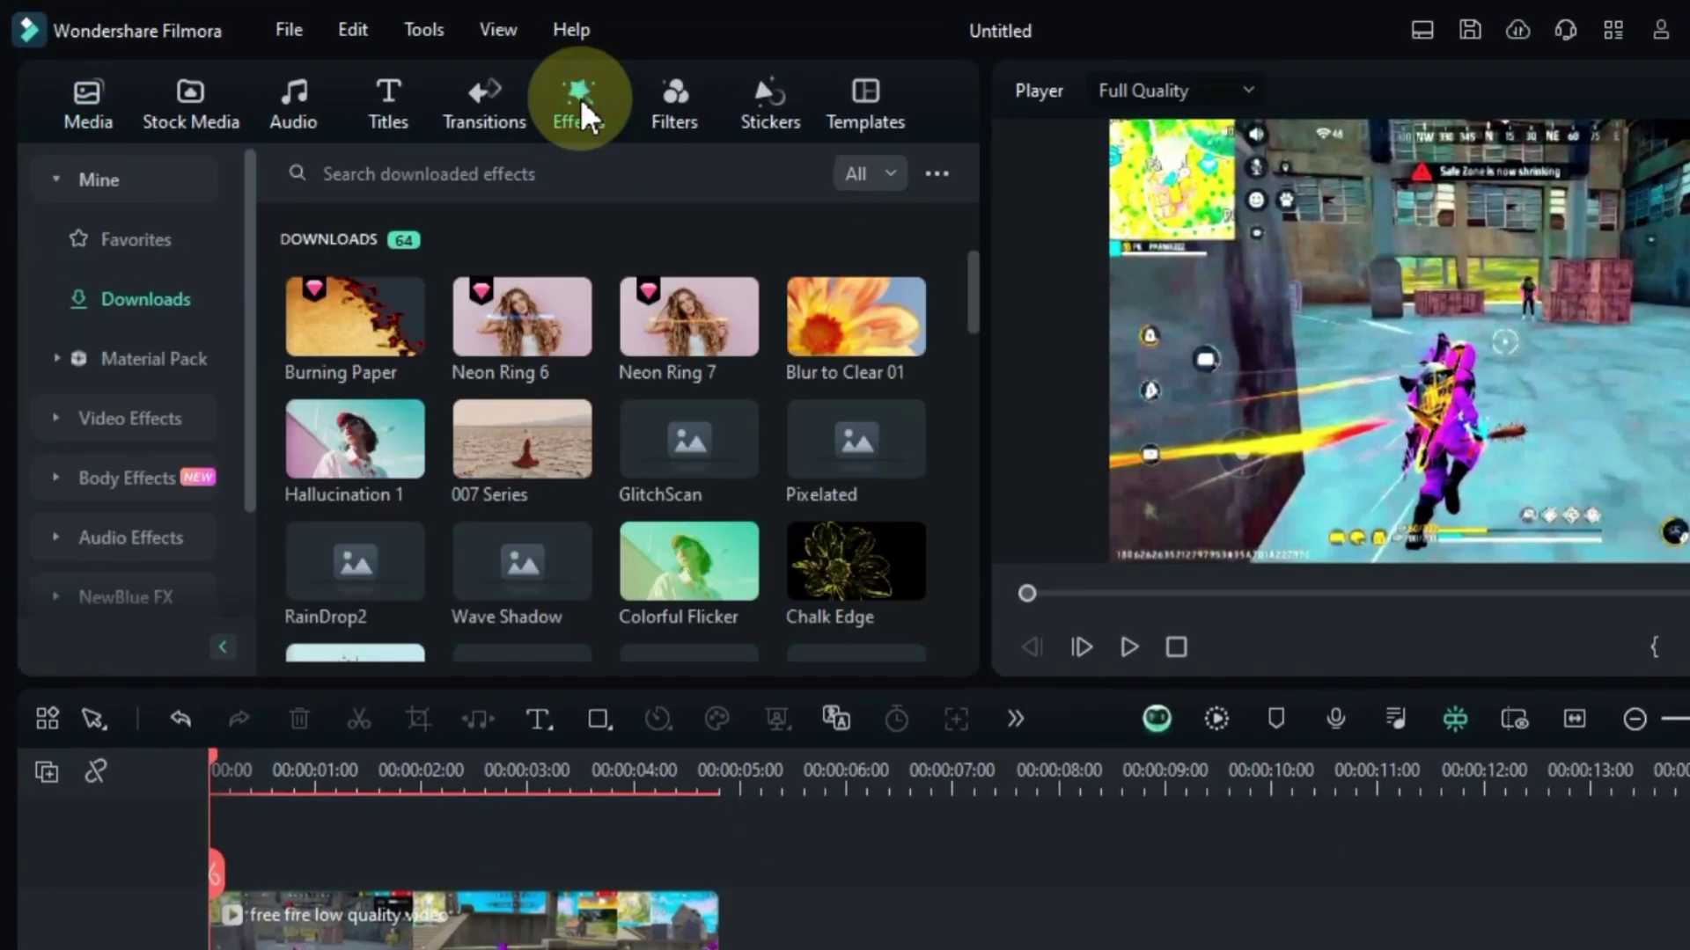
{"action": "left_click", "coordinate": [681, 173]}
{"action": "type", "text": "Luma Sh"}
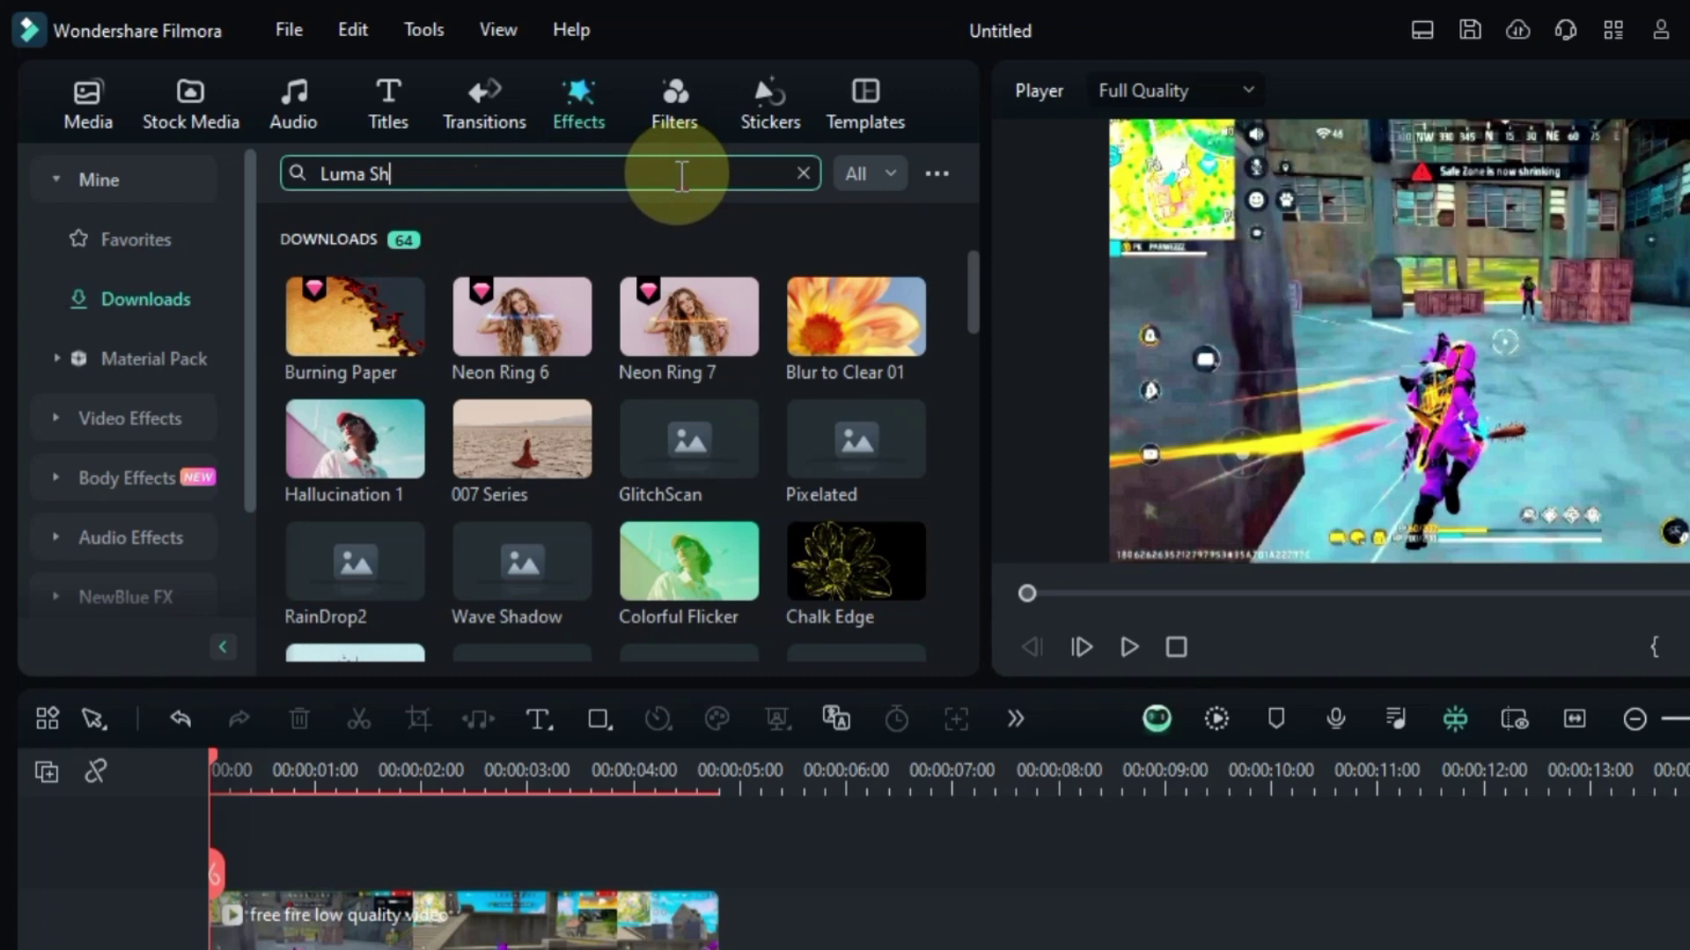
{"action": "type", "text": "arp"}
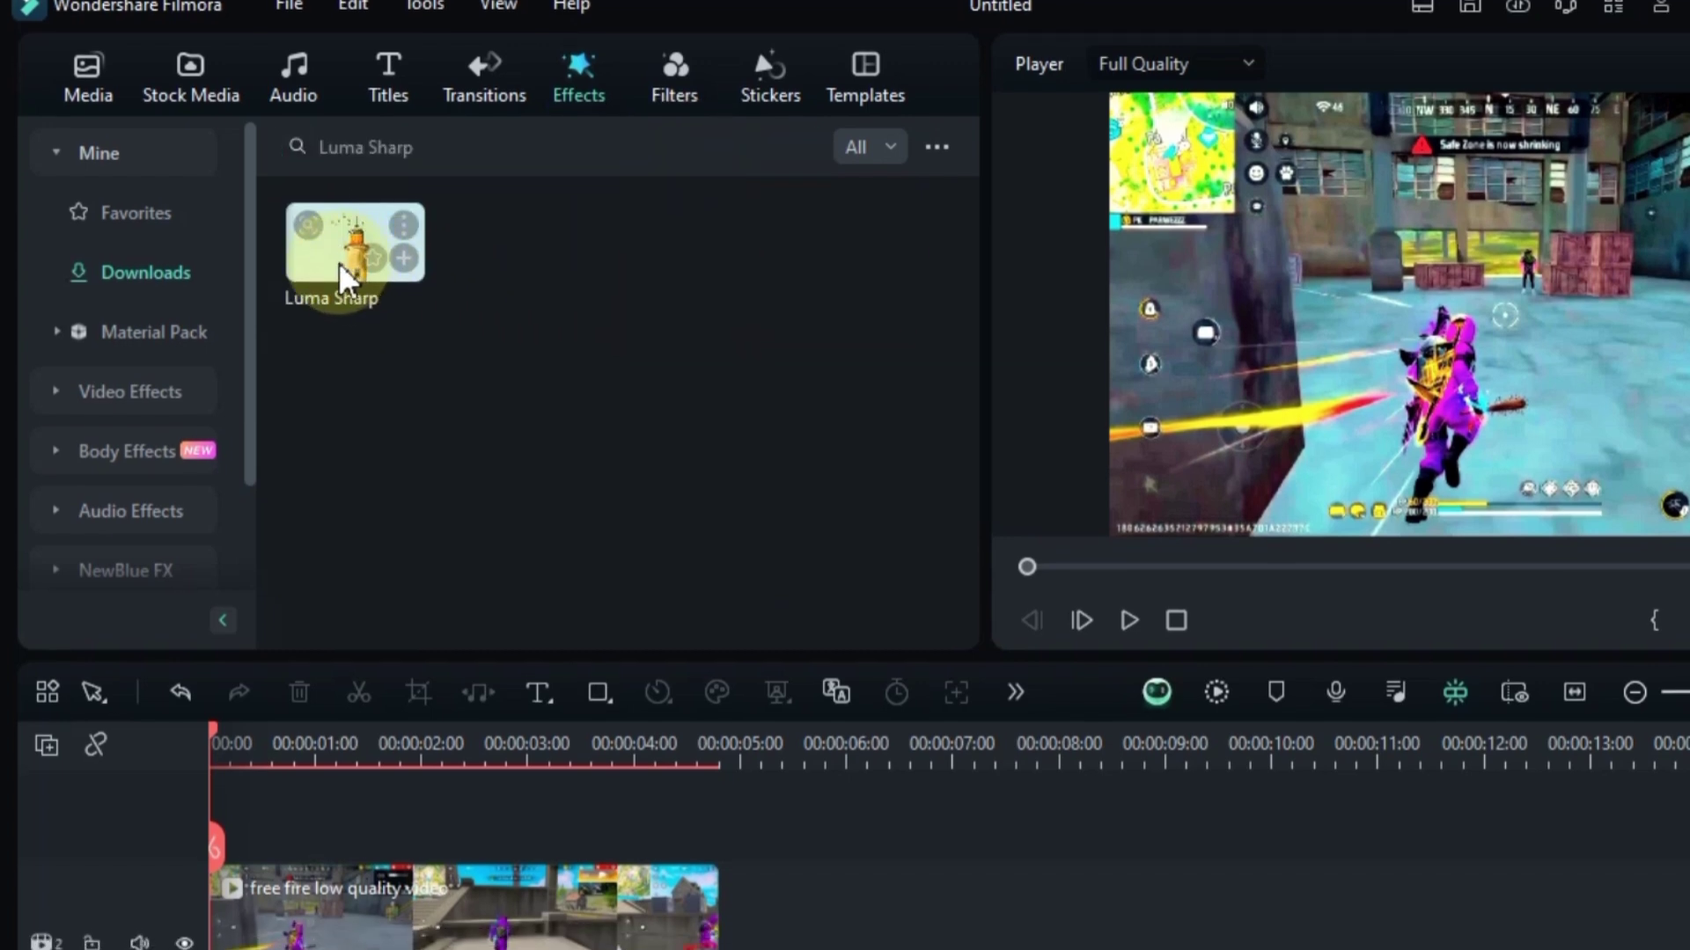
{"action": "left_click_drag", "start_coordinate": [346, 258], "coordinate": [383, 792]}
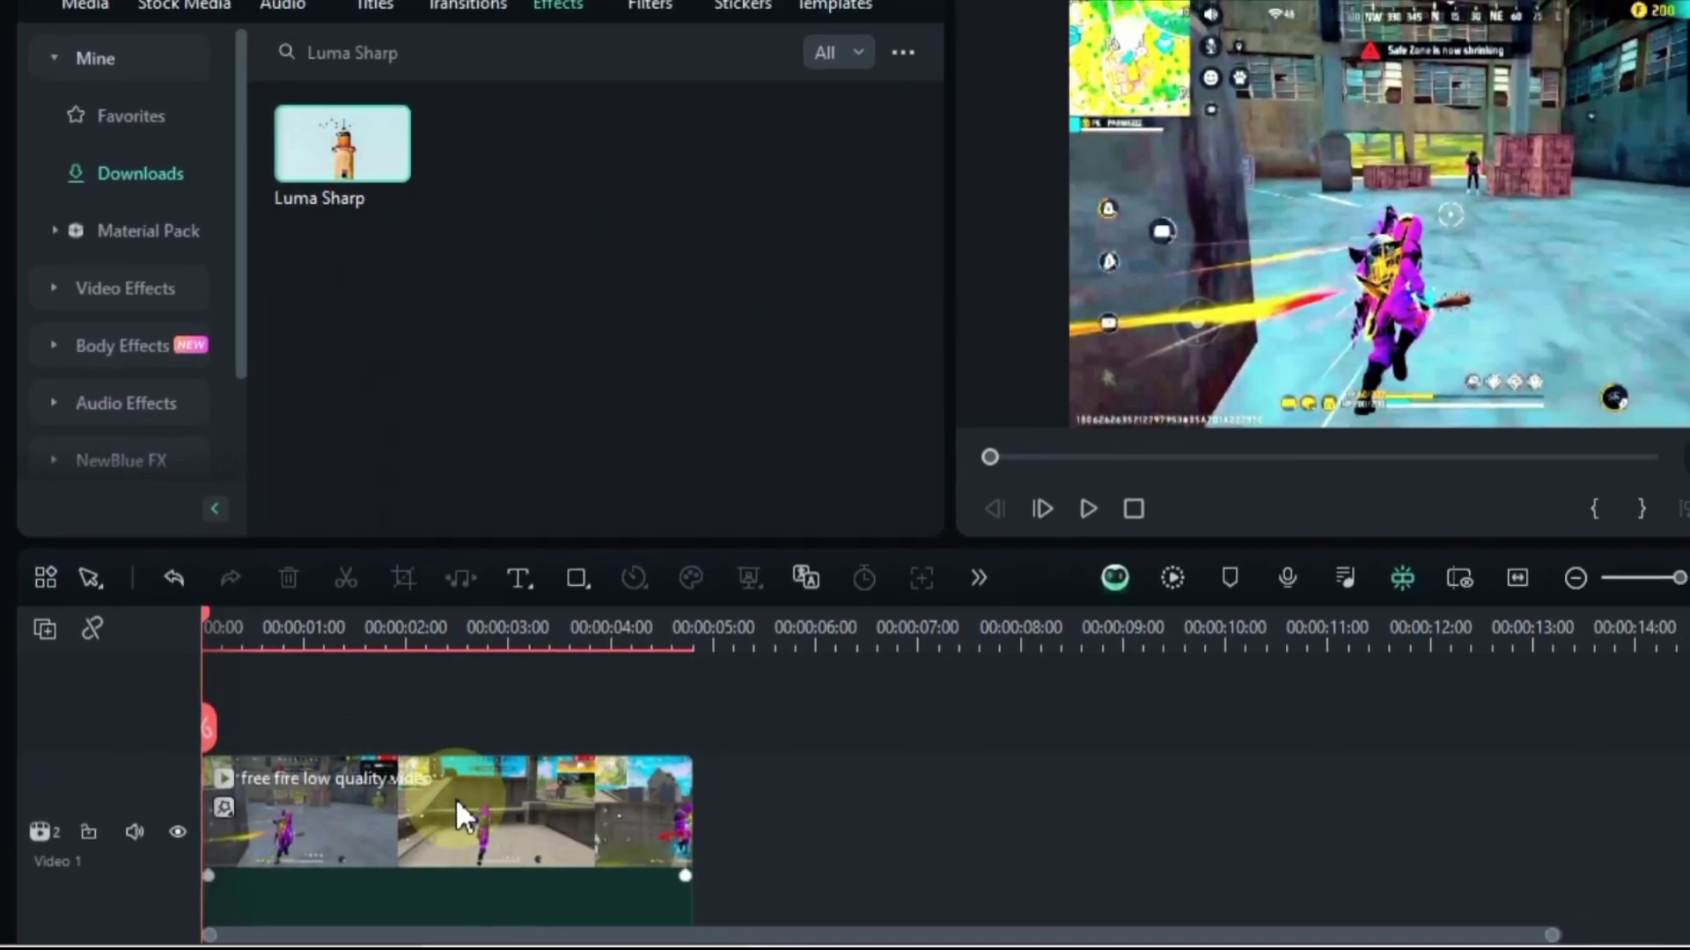
{"action": "double_click", "coordinate": [455, 797]}
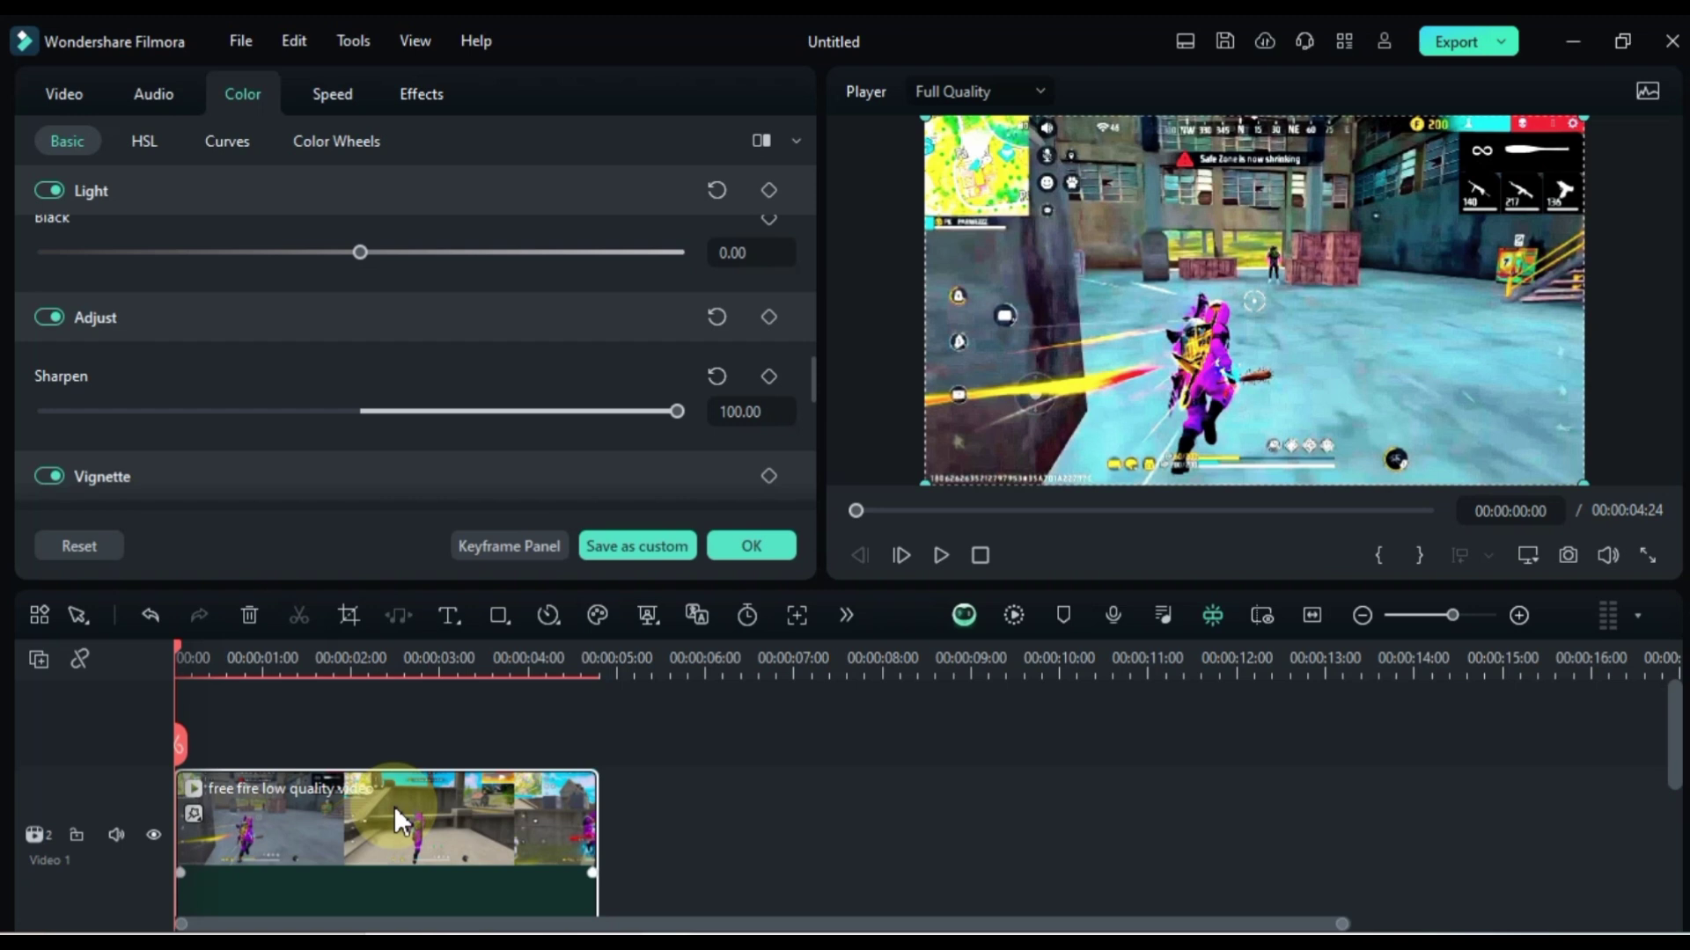
- Set Luma Sharp intensity to 100, confirm, and clear the effects search
{"action": "left_click", "coordinate": [422, 93]}
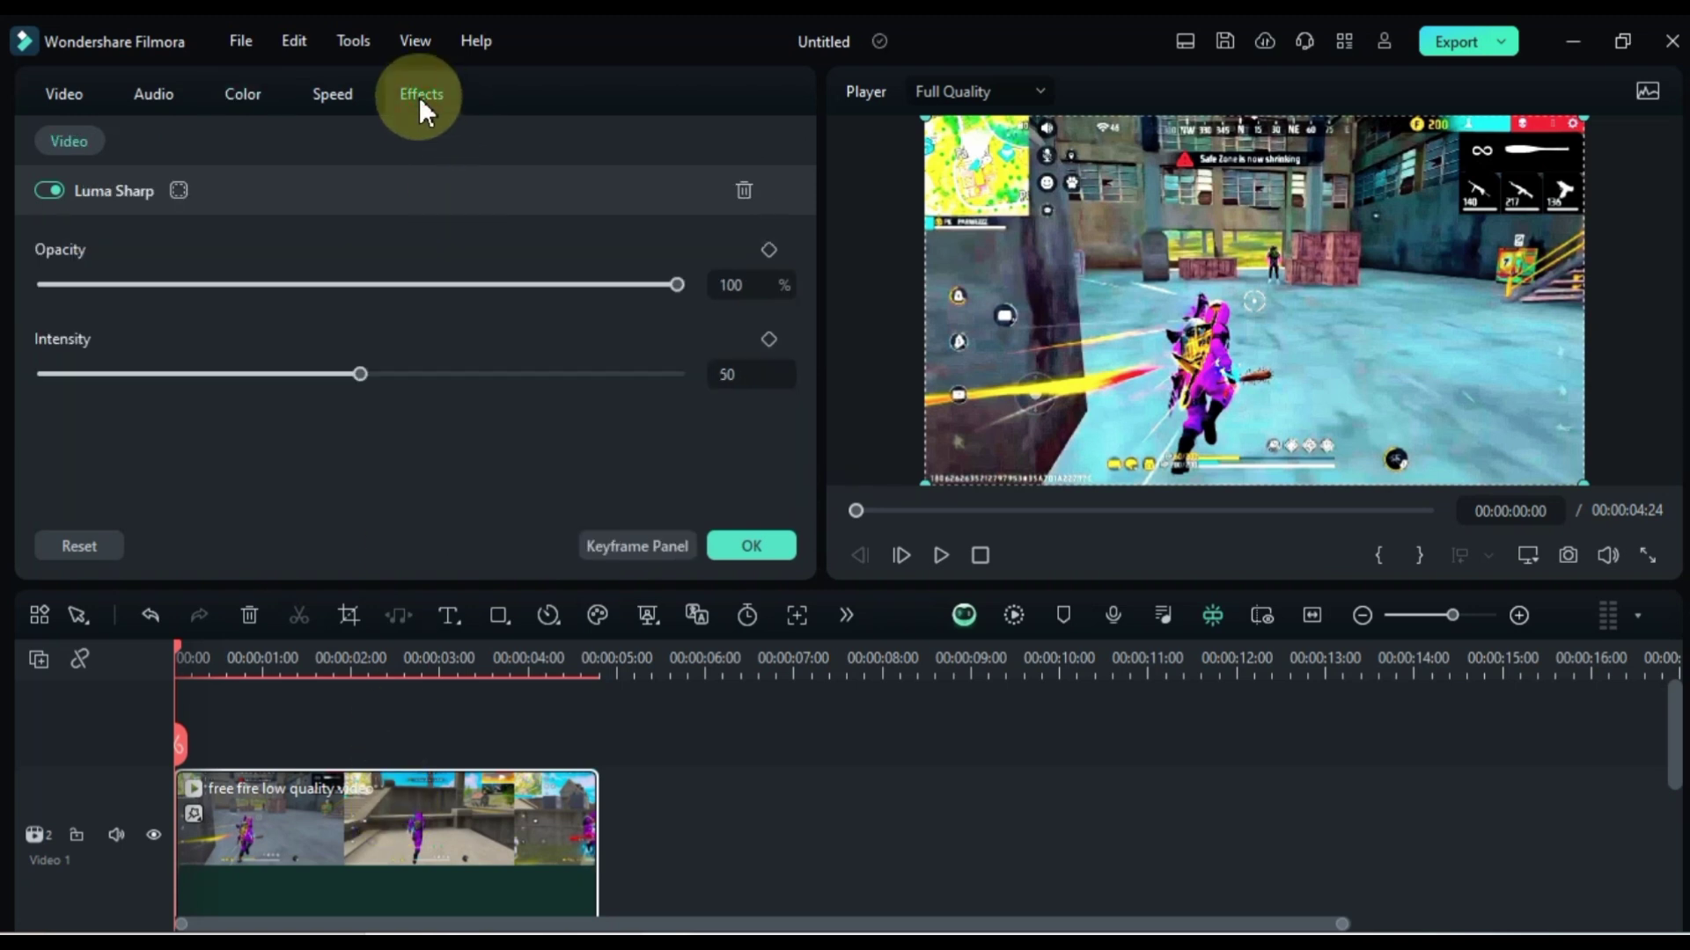
{"action": "left_click_drag", "start_coordinate": [362, 374], "coordinate": [704, 391]}
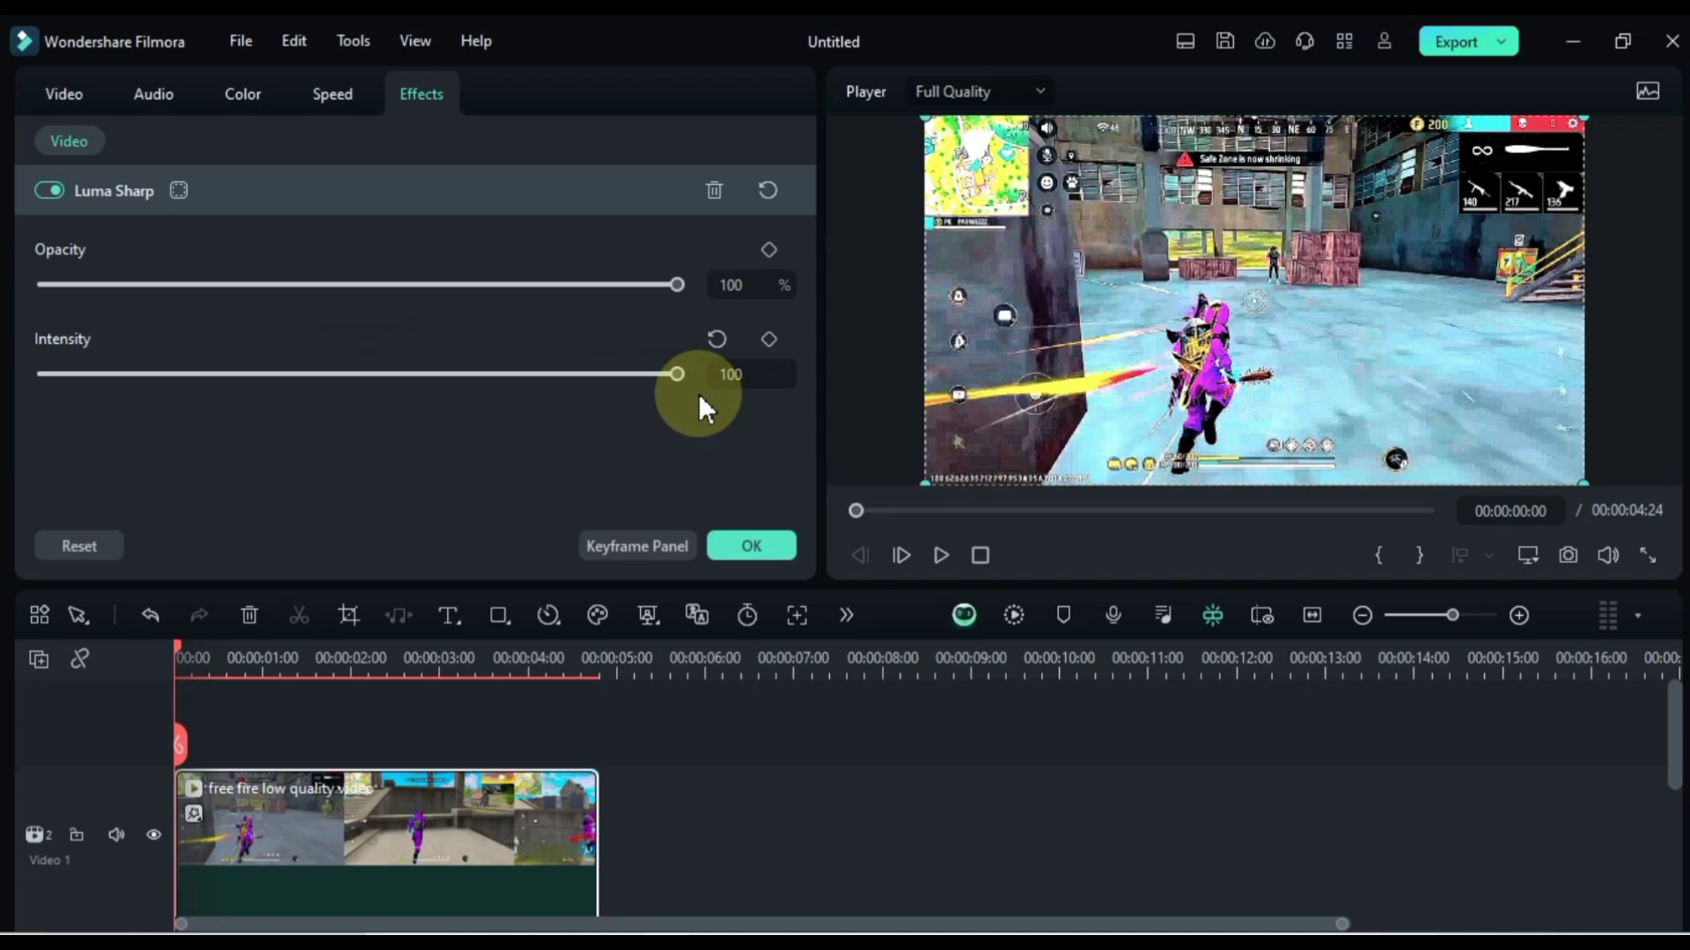
{"action": "left_click", "coordinate": [751, 546]}
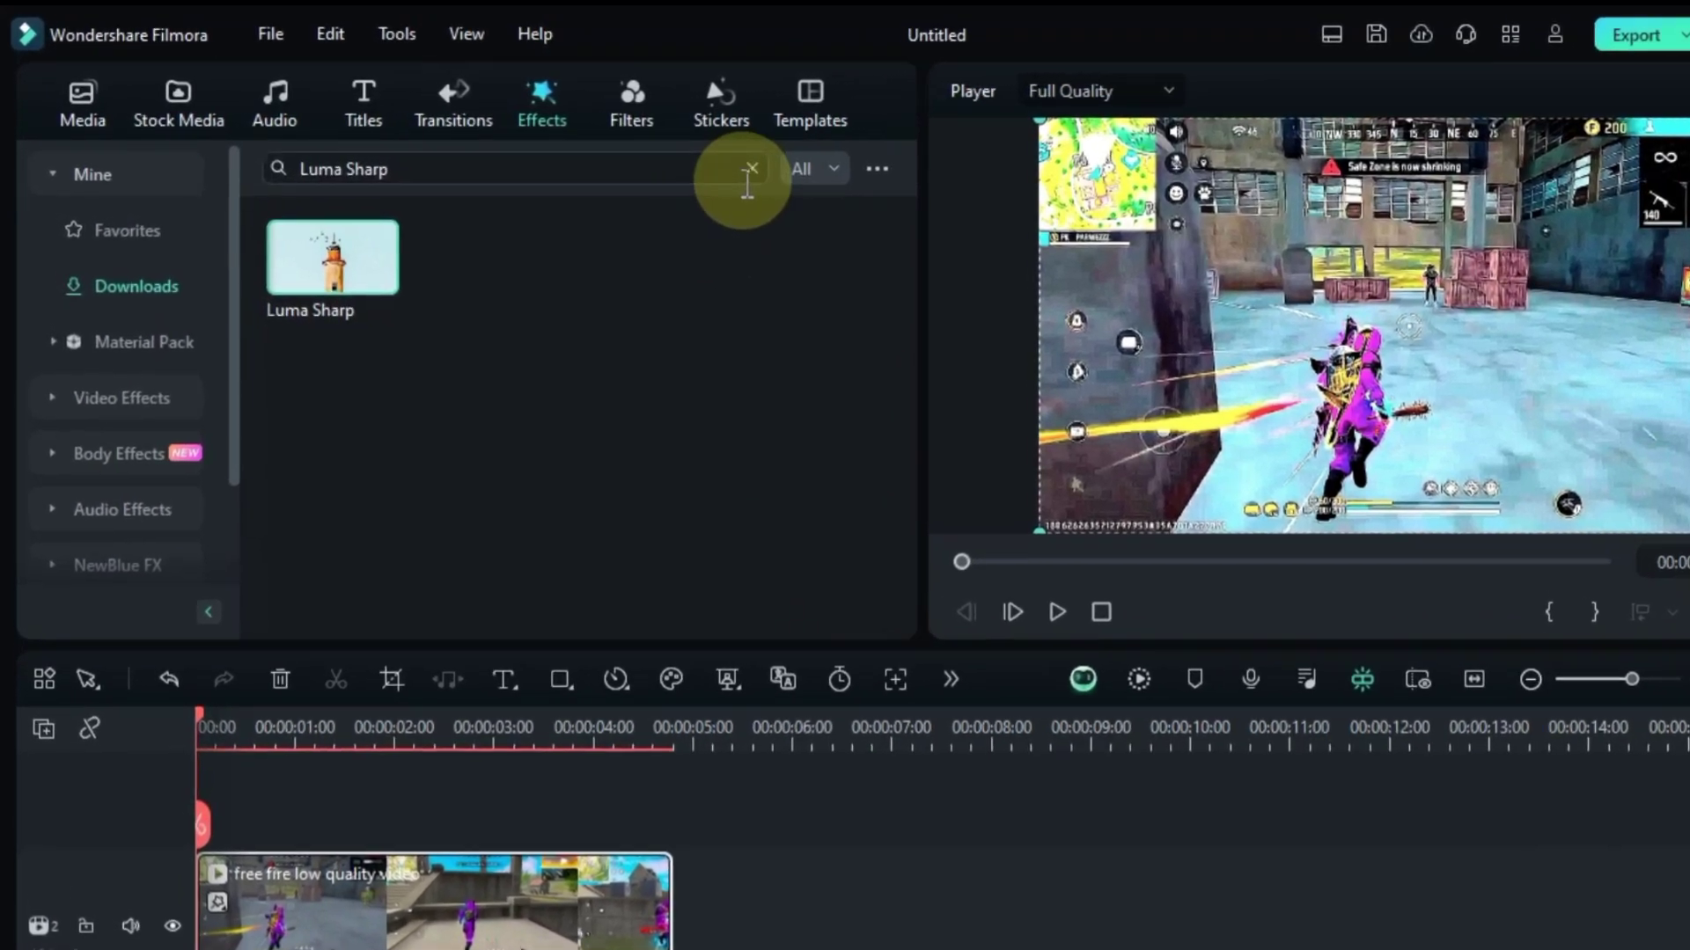
{"action": "left_click", "coordinate": [749, 172]}
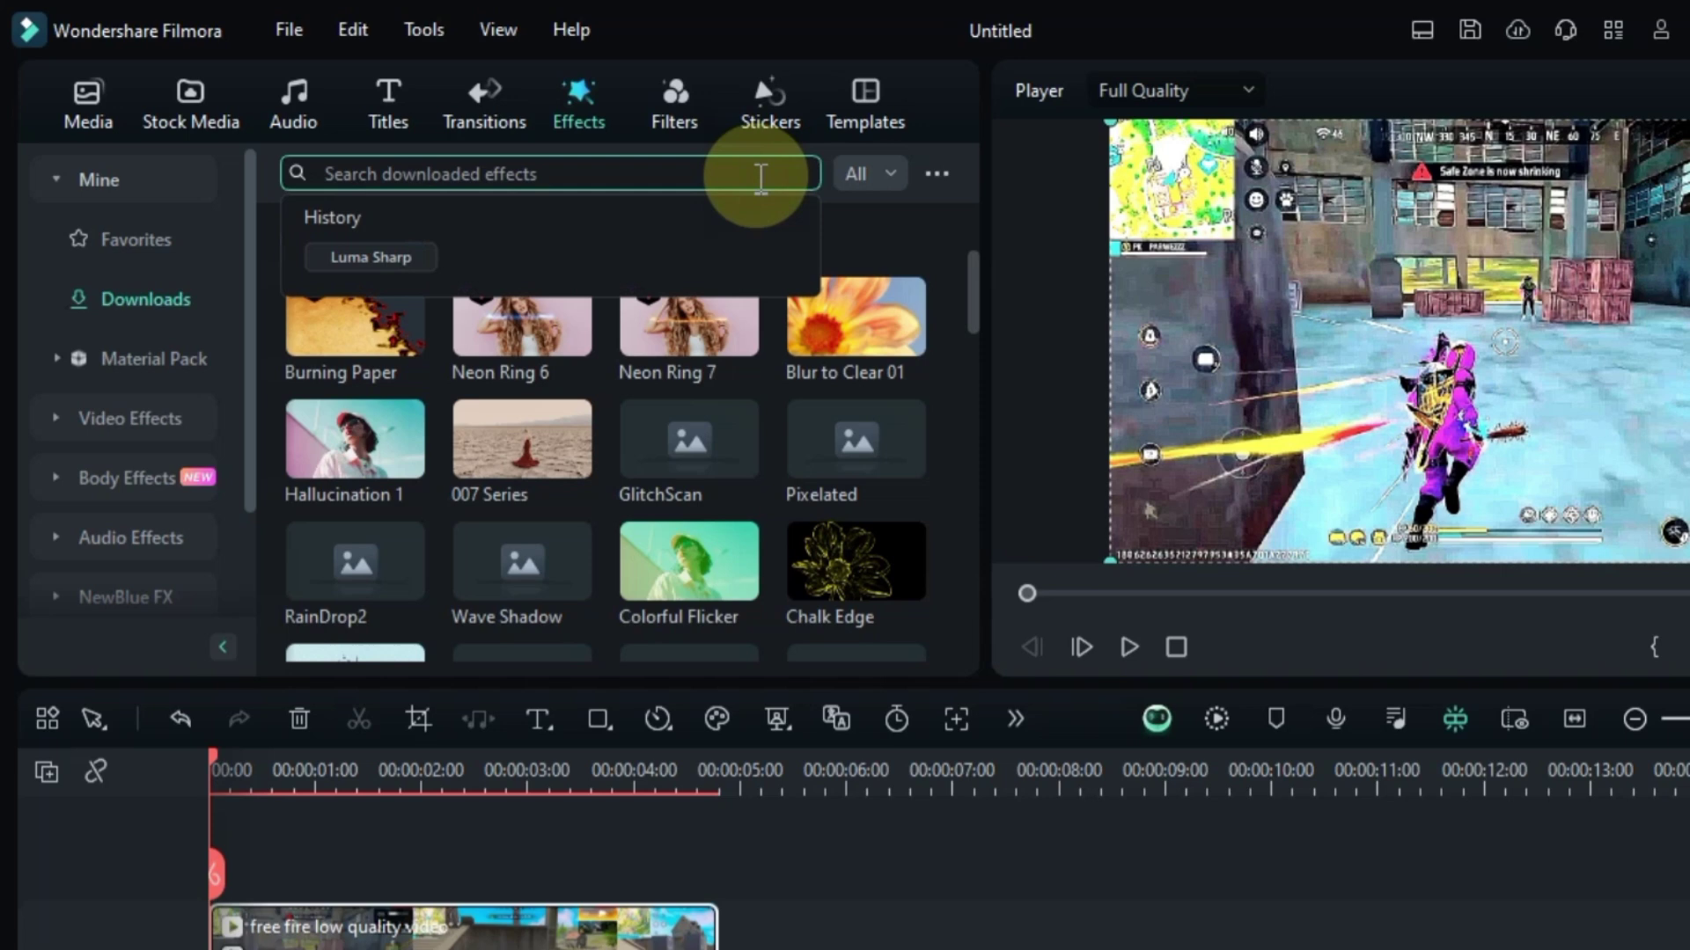
{"action": "type", "text": "auto enhance"}
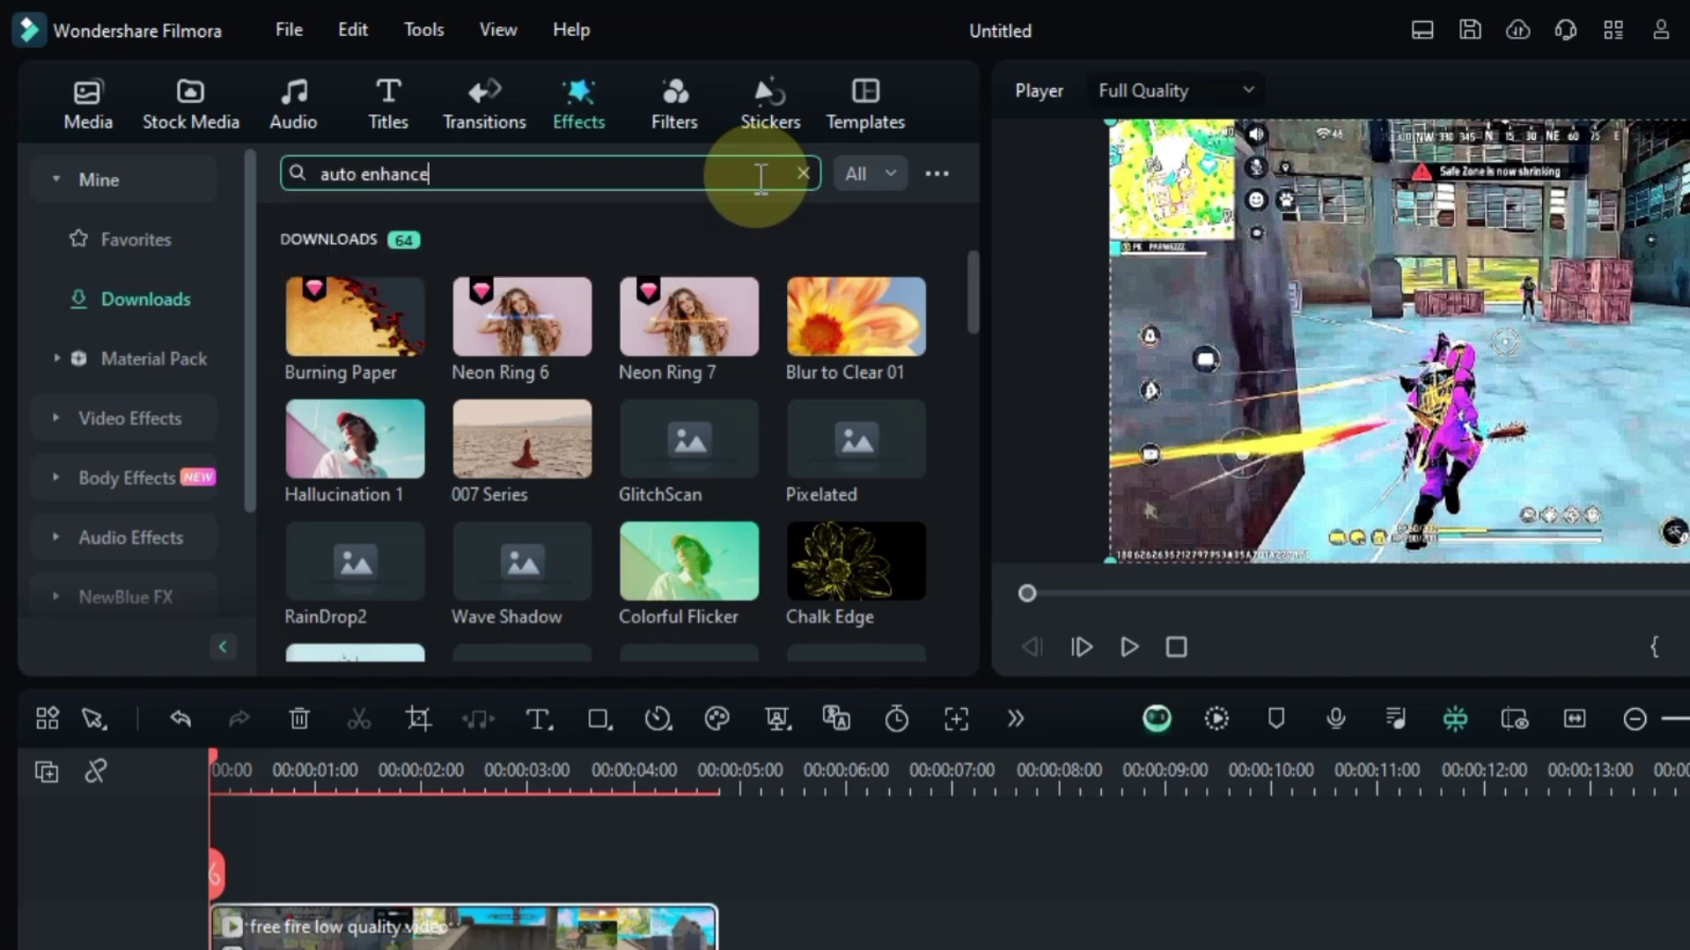
- Search 'auto enhance', drop Auto Enhance onto the clip, and set Amount to 100
{"action": "key", "text": "Return"}
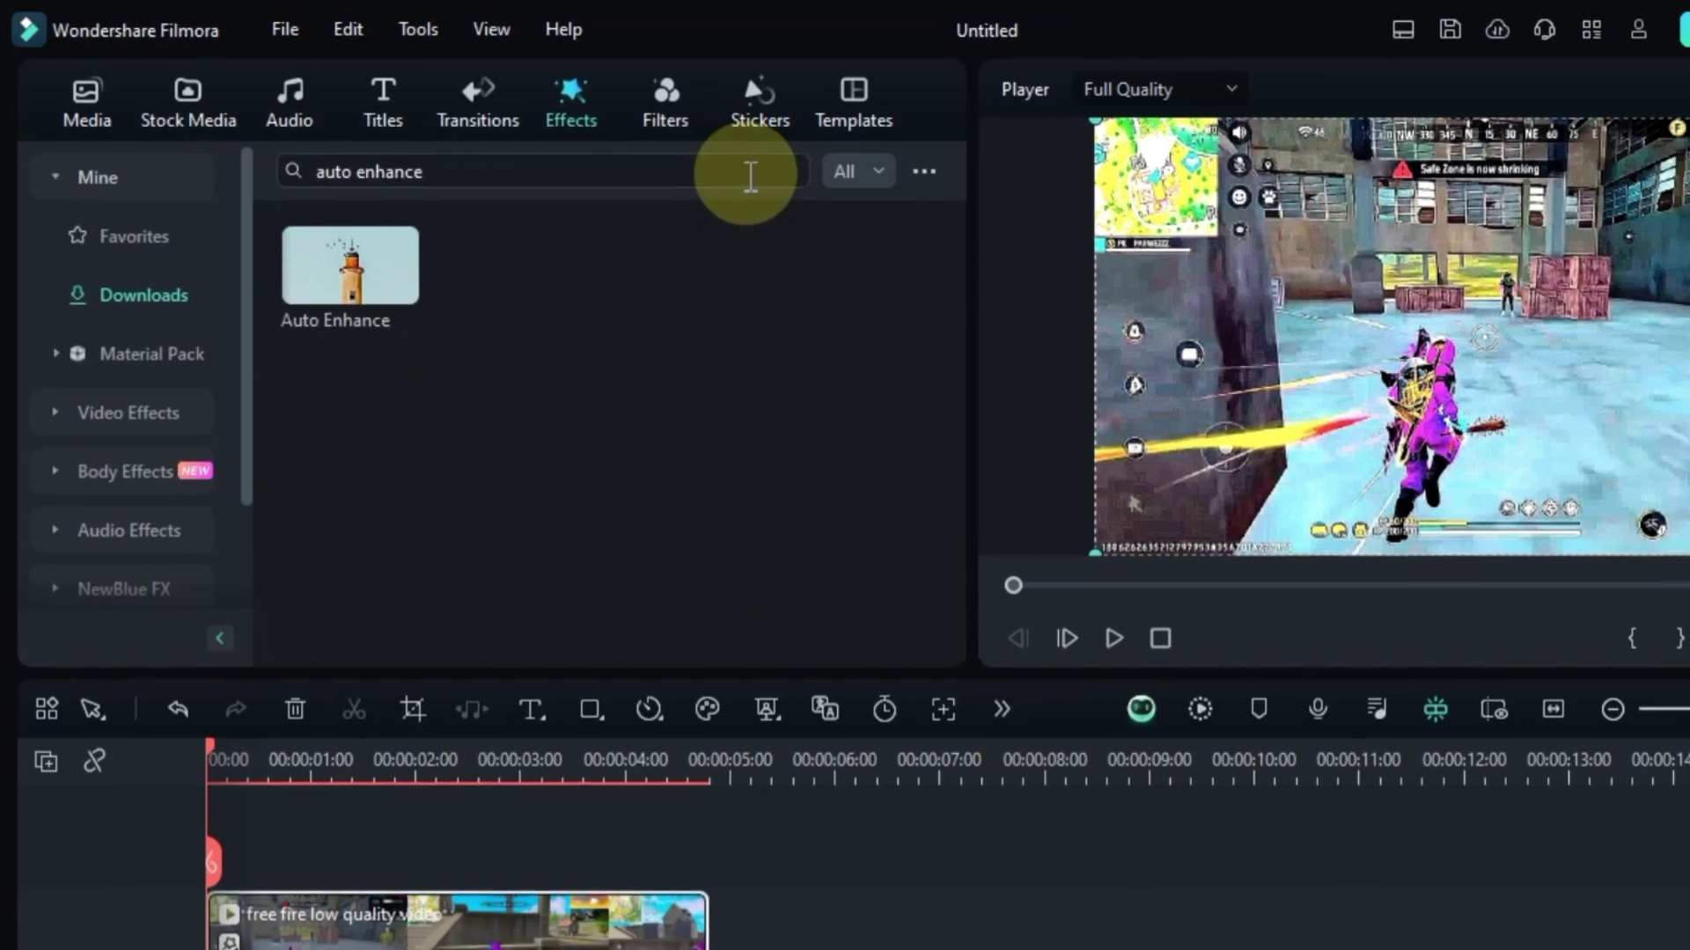
{"action": "left_click_drag", "start_coordinate": [325, 251], "coordinate": [409, 835]}
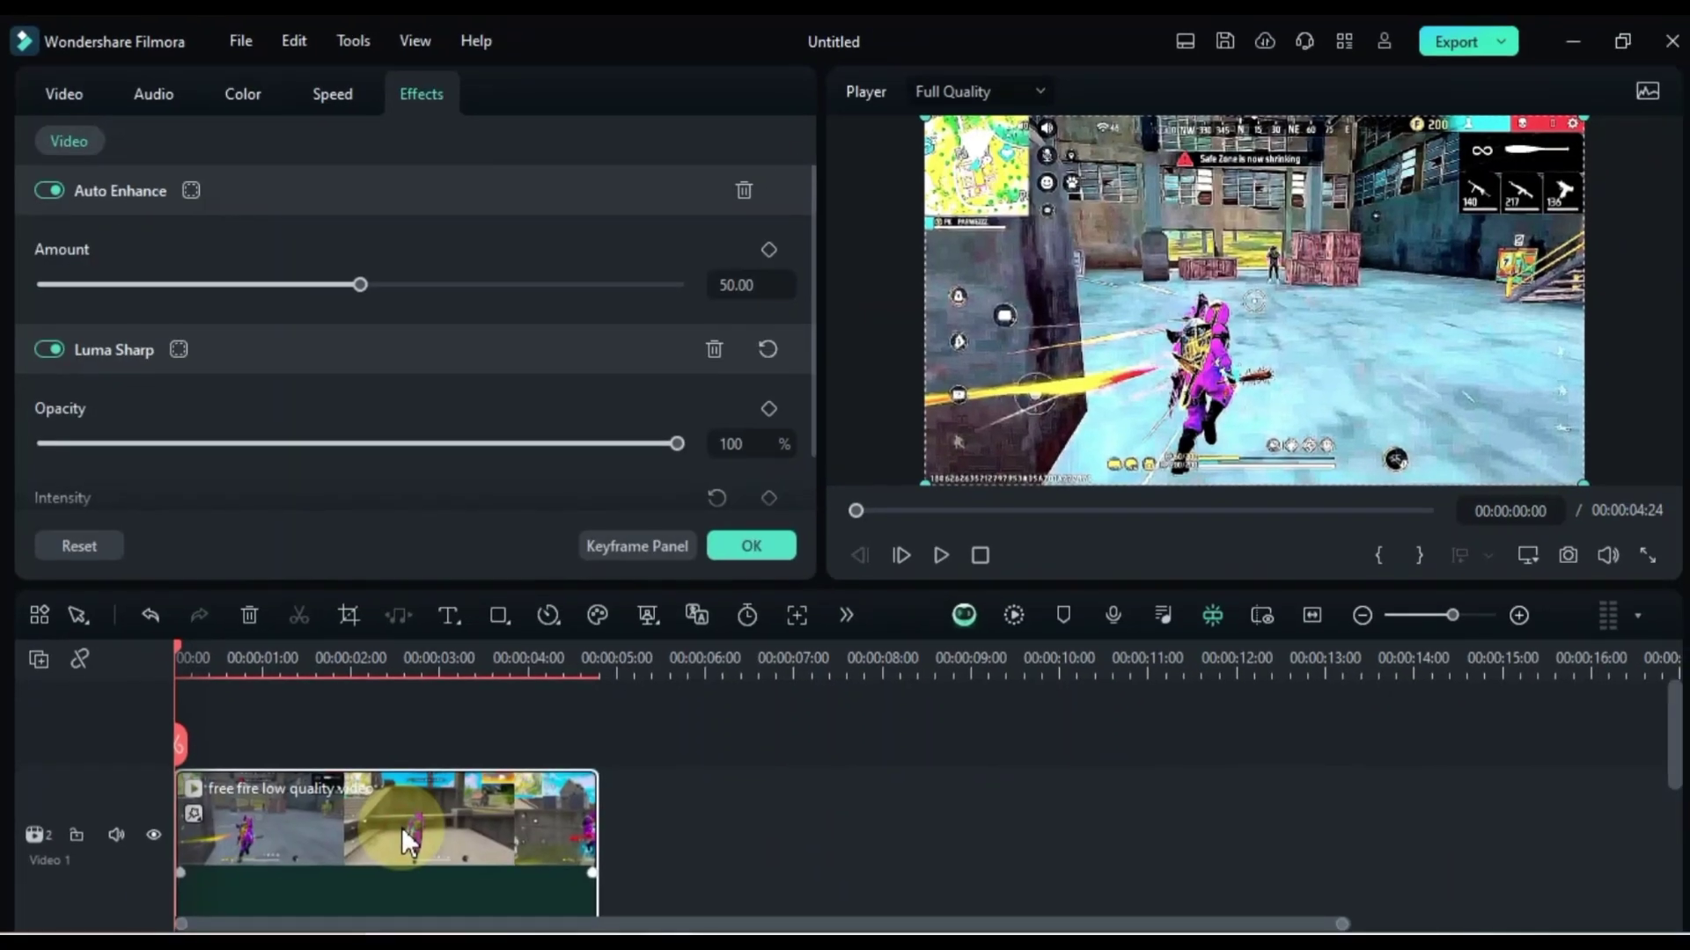
{"action": "left_click_drag", "start_coordinate": [361, 283], "coordinate": [725, 284]}
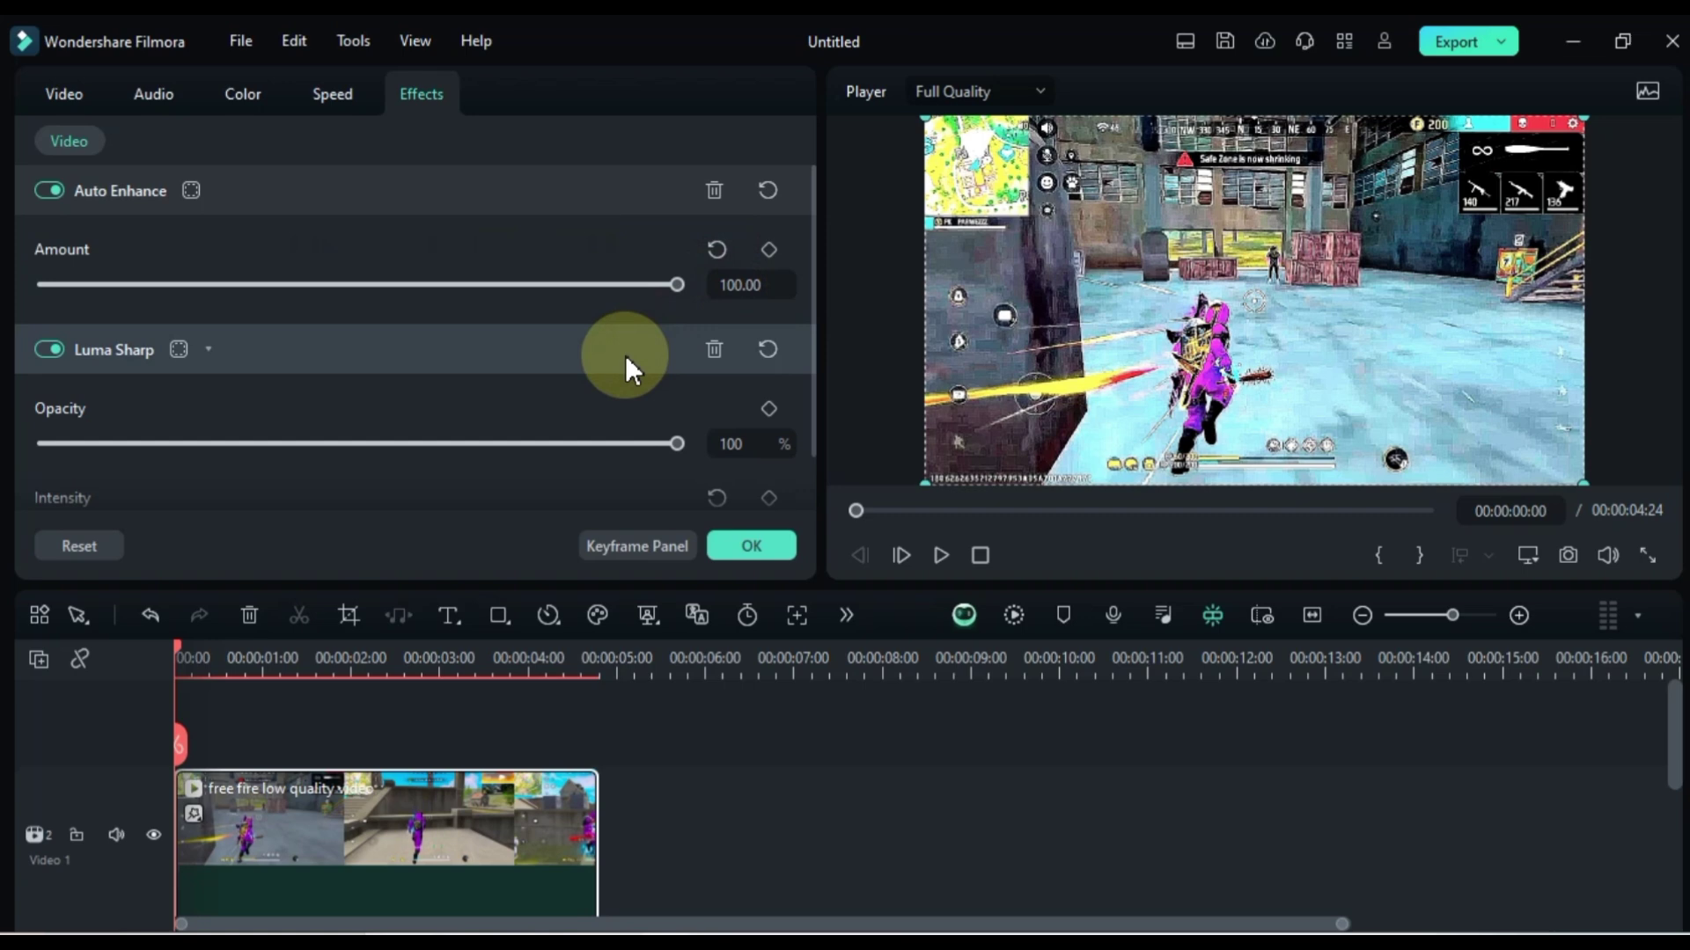
- Confirm the effect settings, then search '007 series' and drag it onto the clip
{"action": "left_click", "coordinate": [752, 546]}
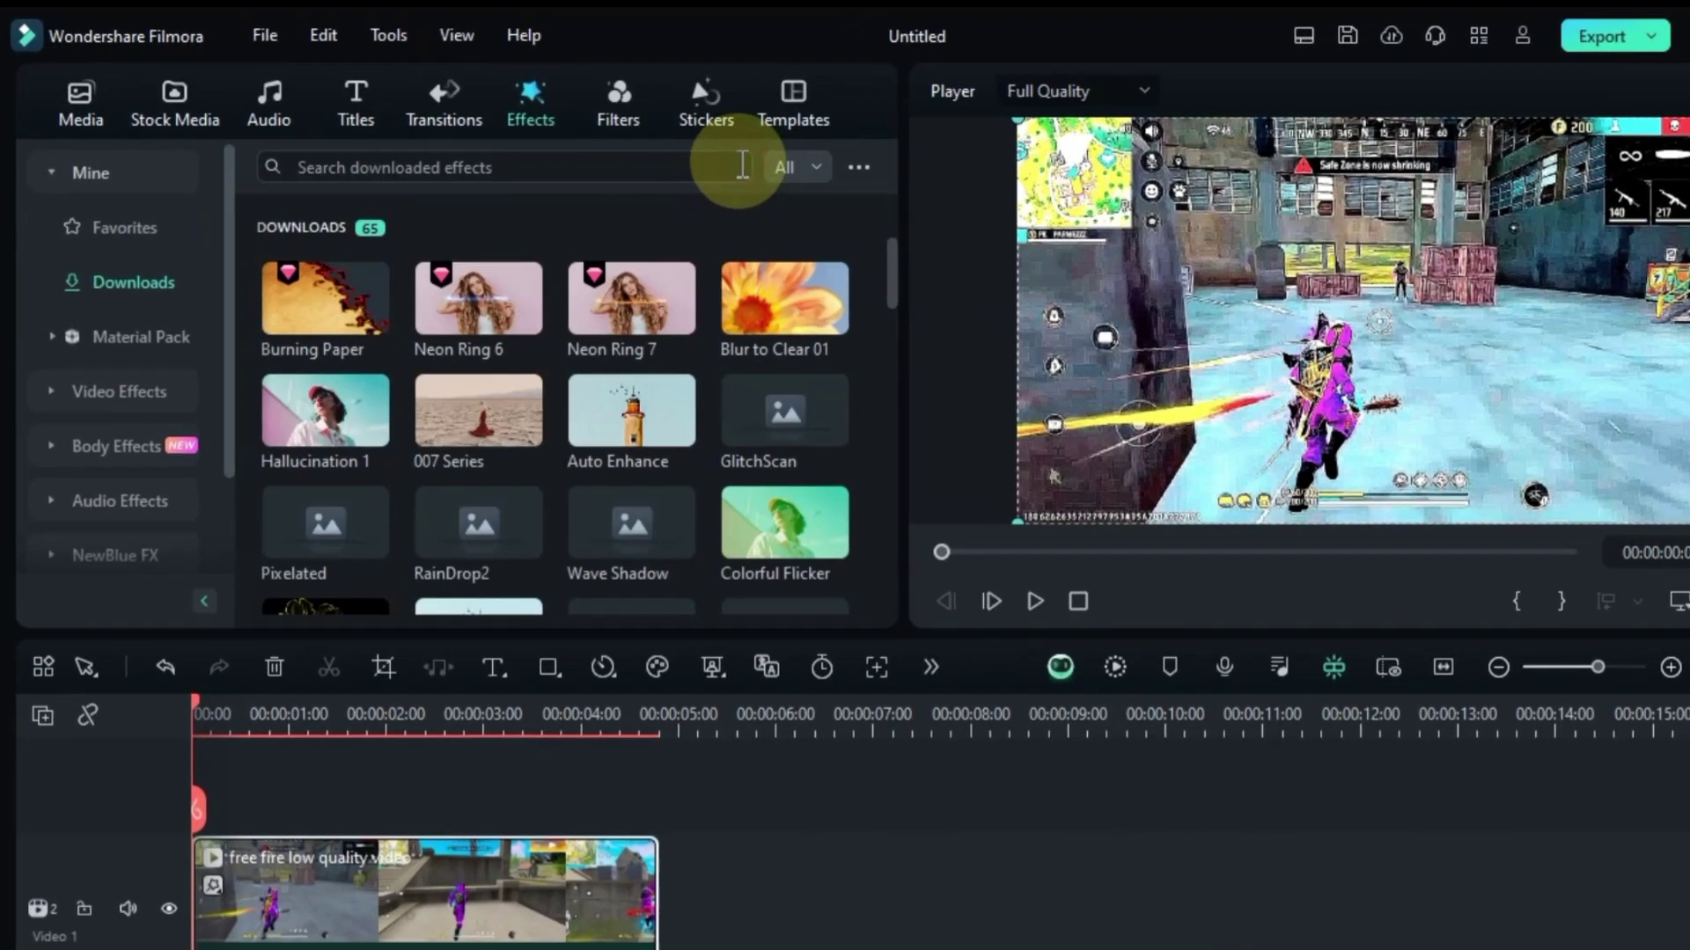
{"action": "left_click", "coordinate": [742, 168]}
{"action": "type", "text": "007 series"}
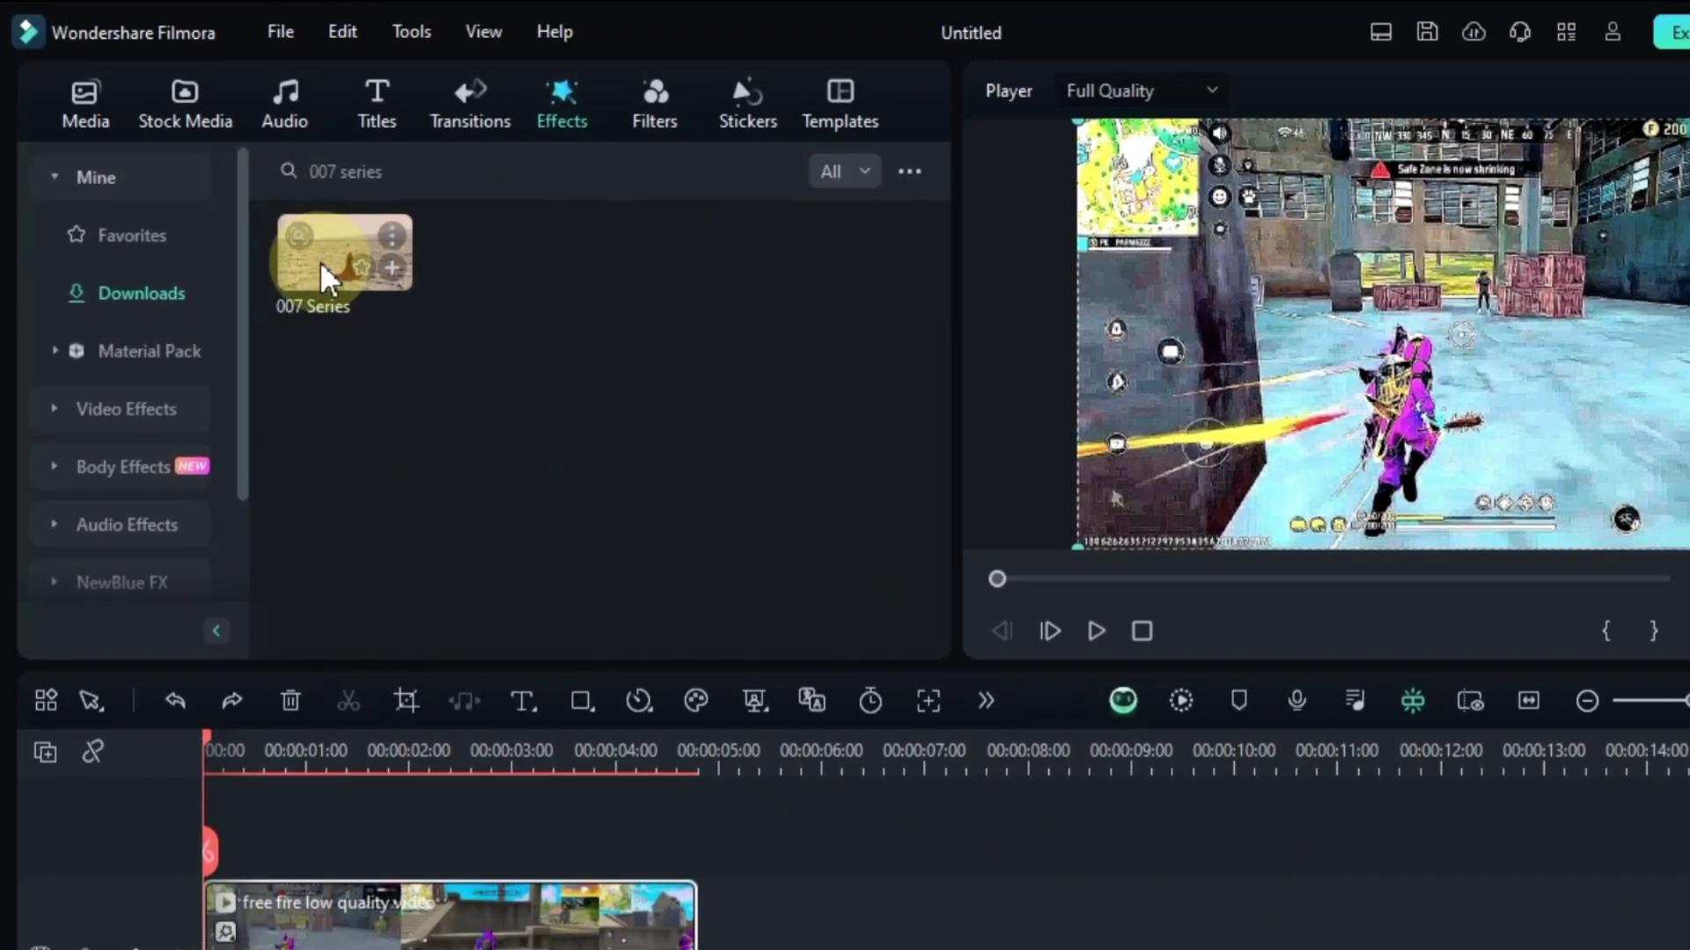
{"action": "left_click_drag", "start_coordinate": [355, 265], "coordinate": [333, 824]}
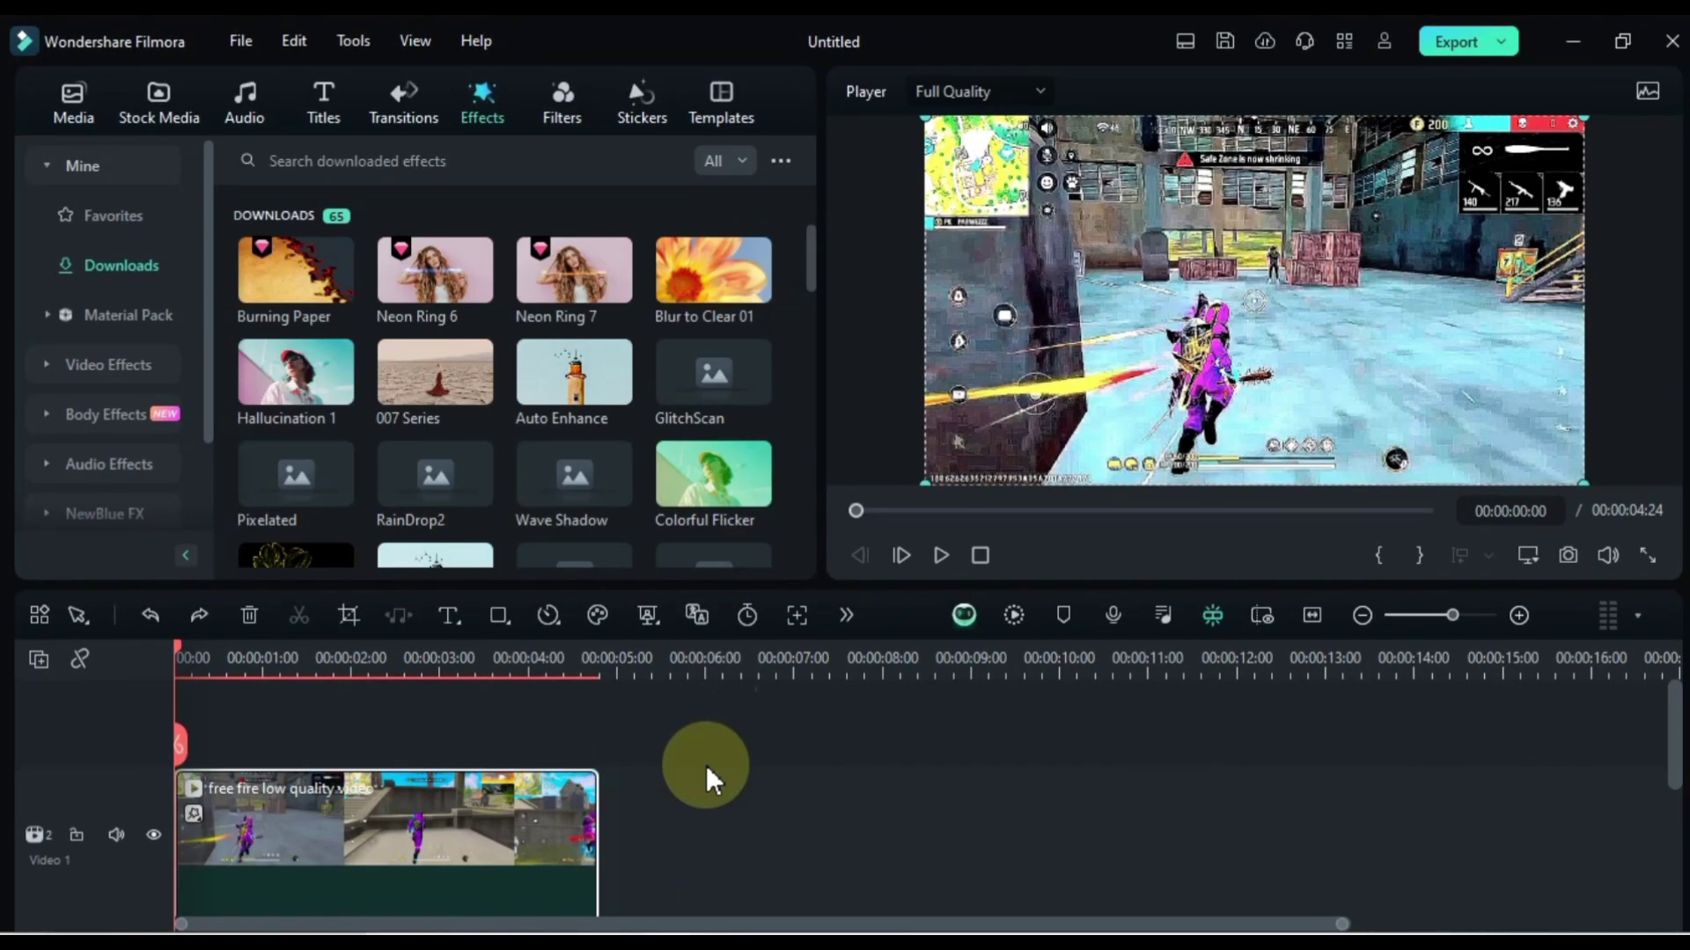
- Open the clip's Curves settings and nudge the master curve's highlight and black points
{"action": "double_click", "coordinate": [462, 826]}
{"action": "left_click", "coordinate": [243, 94]}
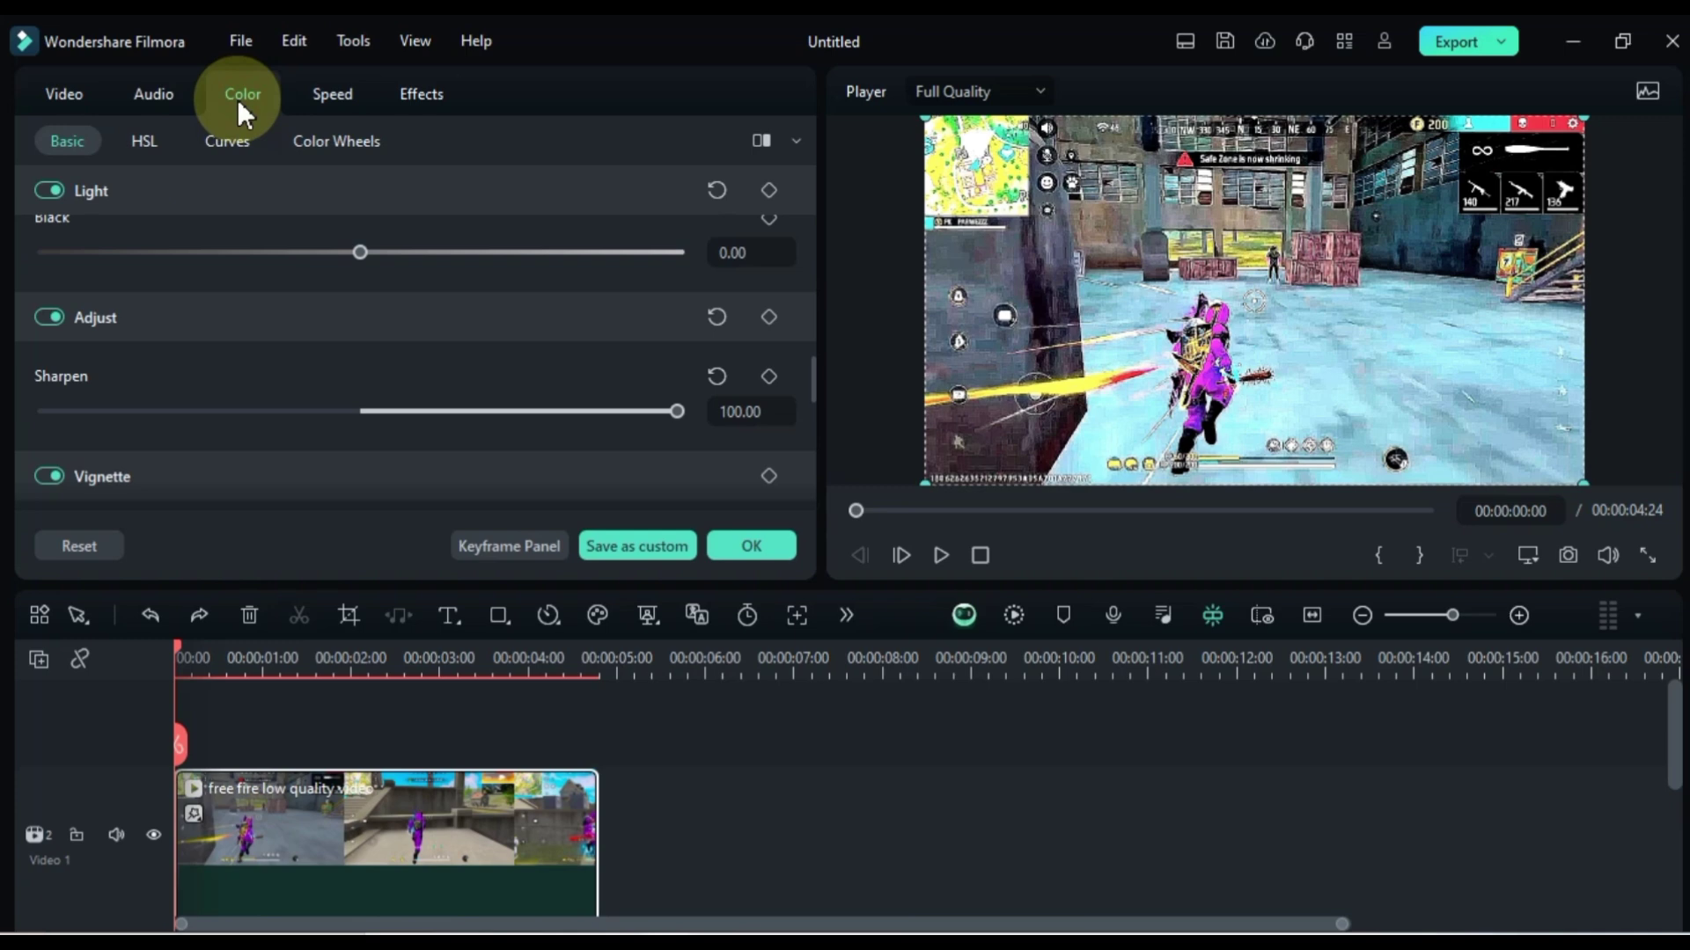
{"action": "left_click", "coordinate": [228, 141]}
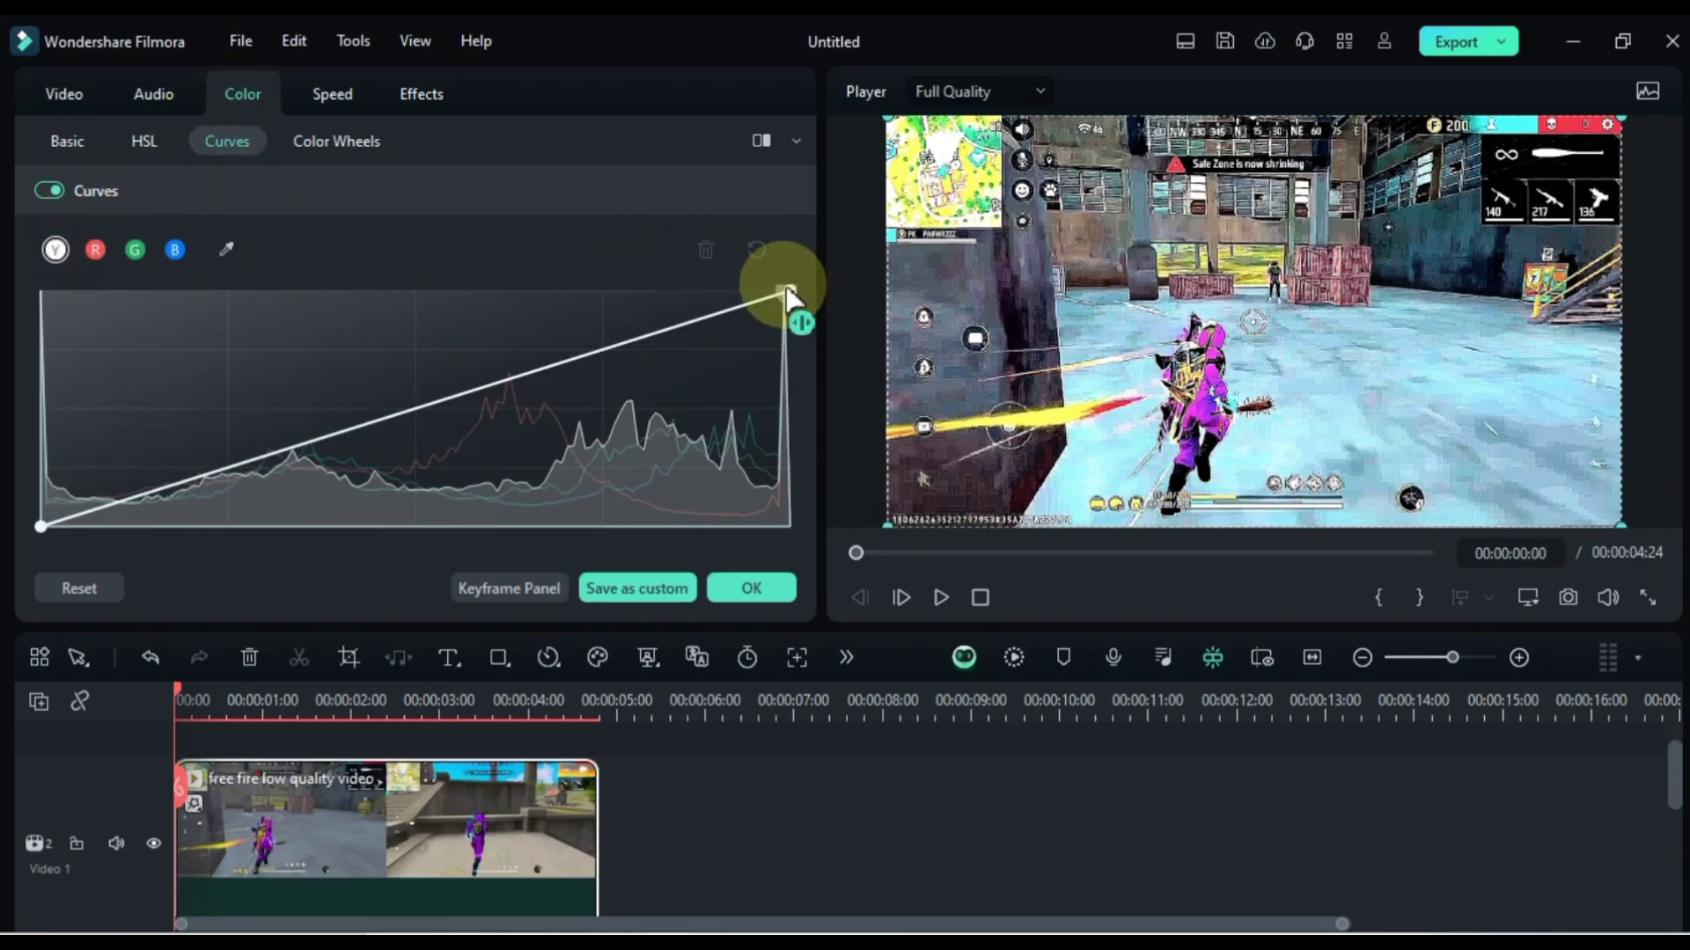
{"action": "left_click_drag", "start_coordinate": [789, 293], "coordinate": [790, 309]}
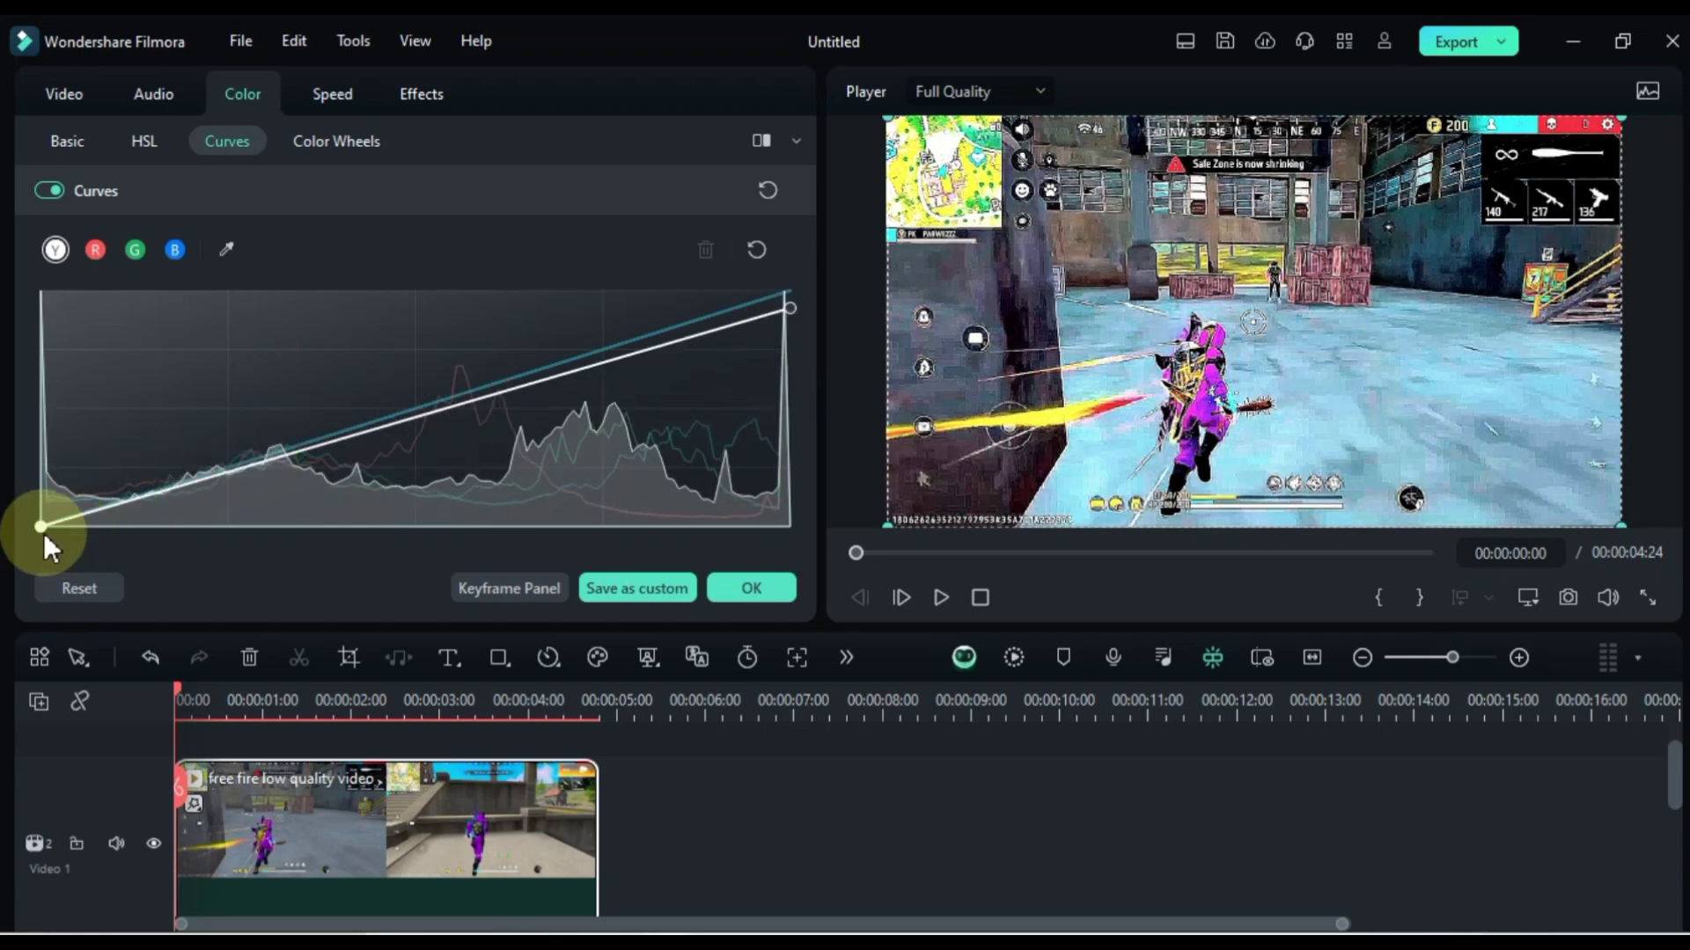
{"action": "left_click_drag", "start_coordinate": [43, 528], "coordinate": [64, 541]}
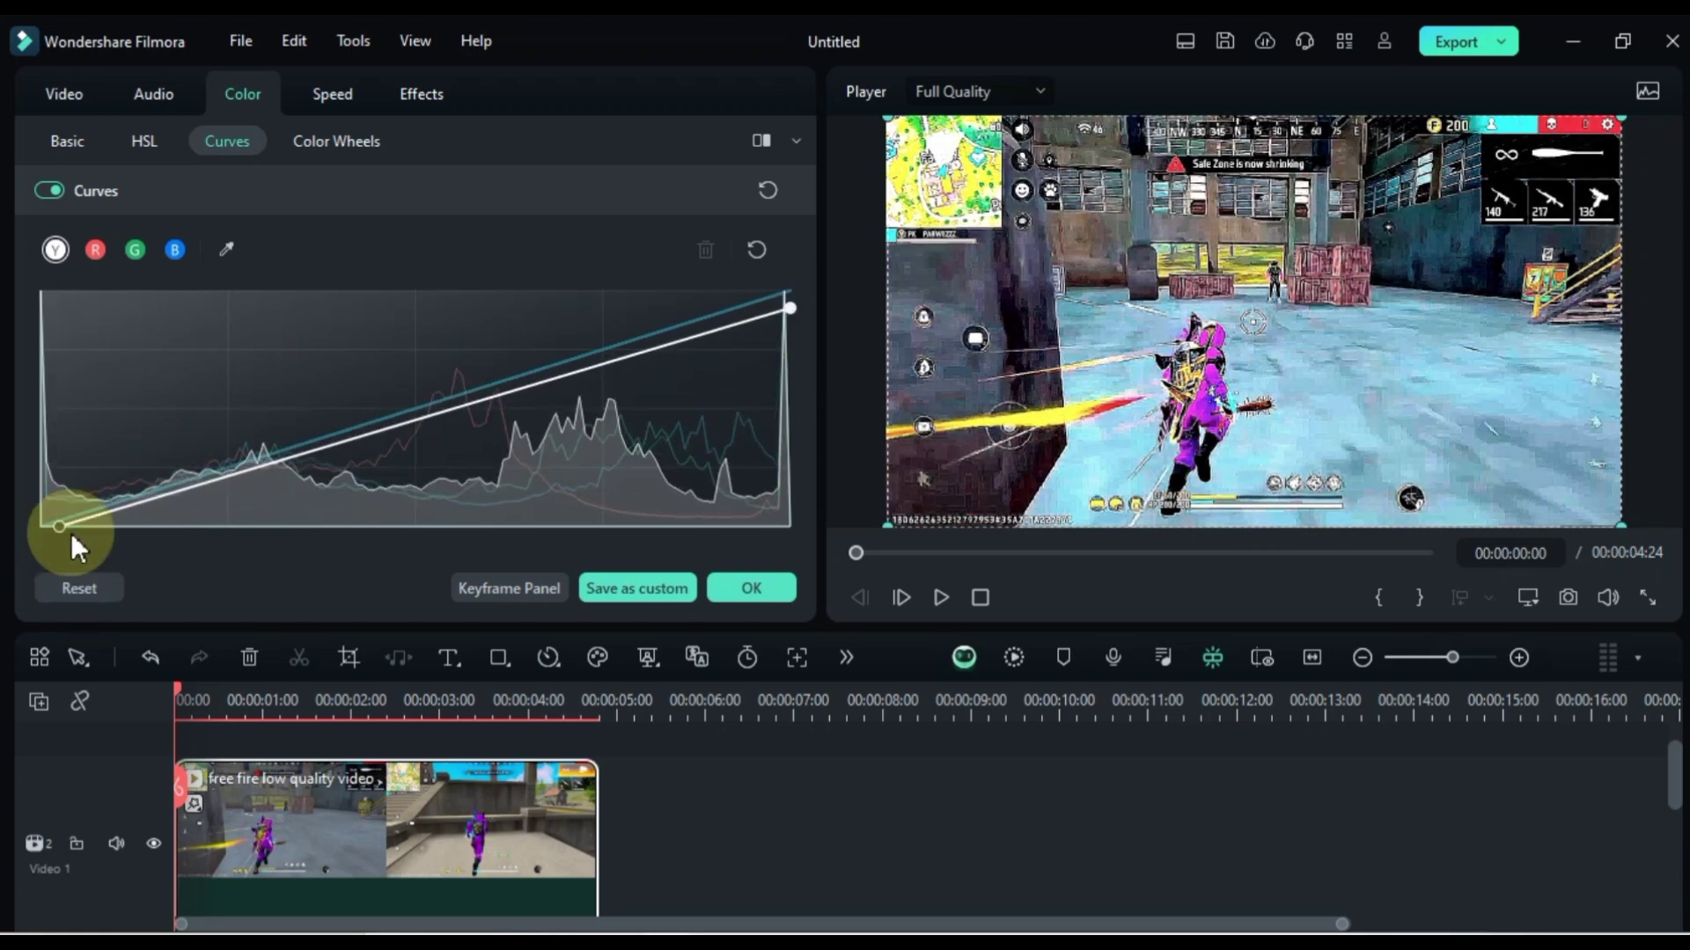
- Bow the red curve upward and pull the green curve's bright endpoint inward
{"action": "left_click", "coordinate": [96, 249]}
{"action": "left_click_drag", "start_coordinate": [462, 405], "coordinate": [391, 370]}
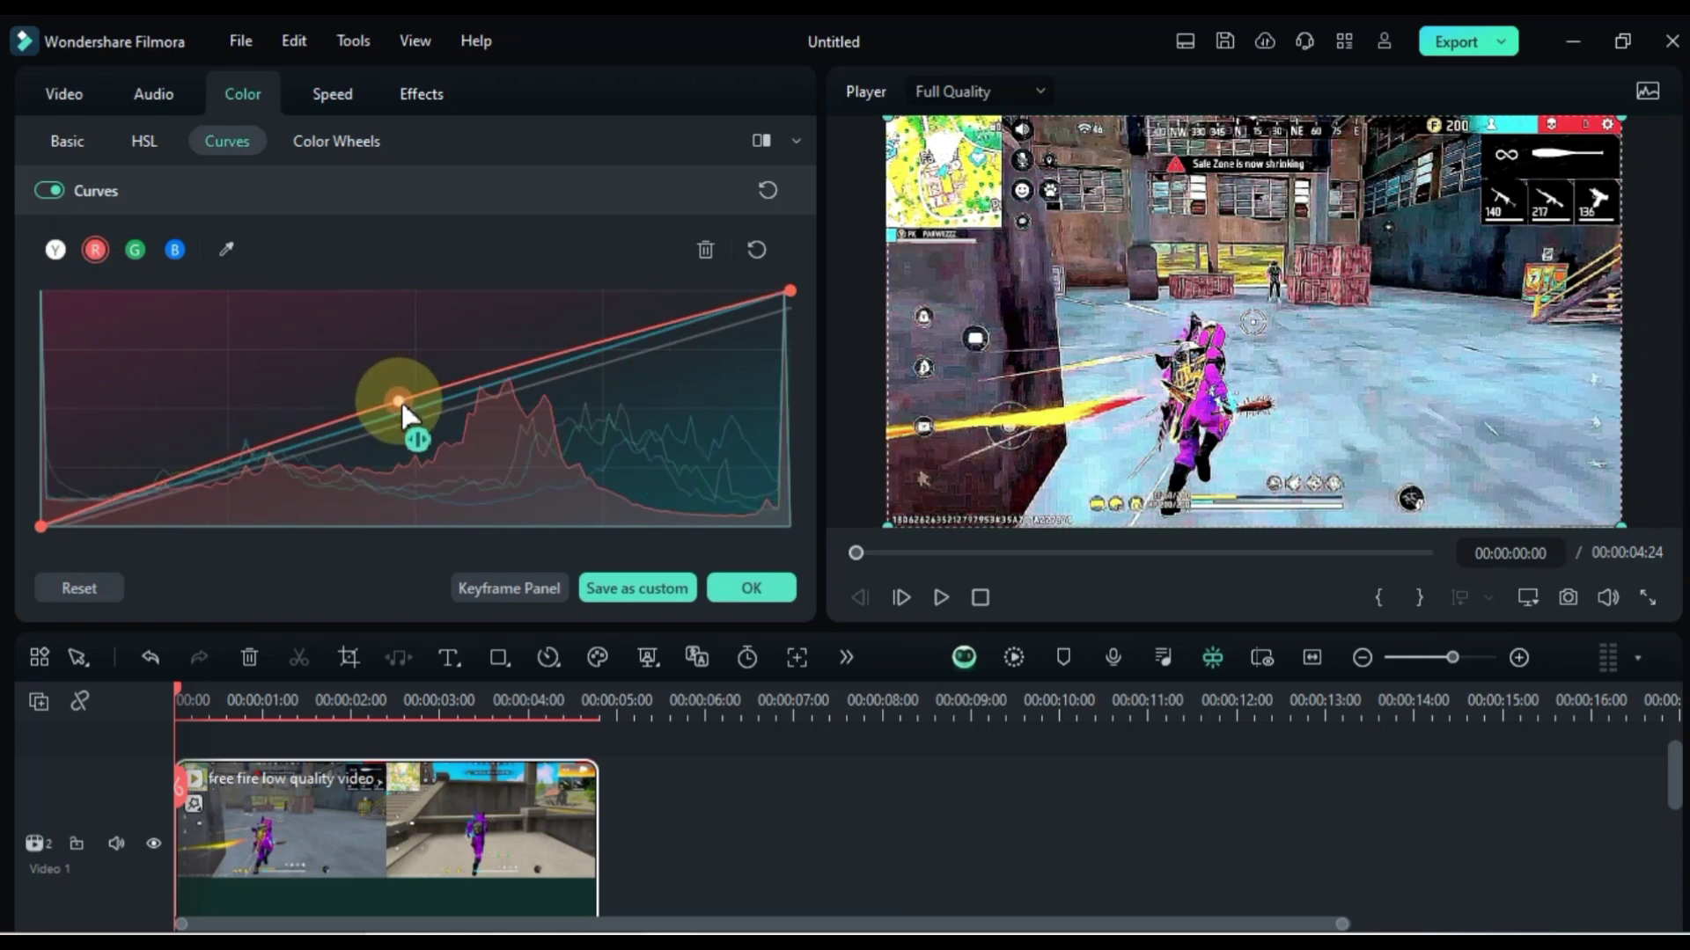
{"action": "left_click", "coordinate": [135, 250]}
{"action": "left_click_drag", "start_coordinate": [790, 292], "coordinate": [739, 284]}
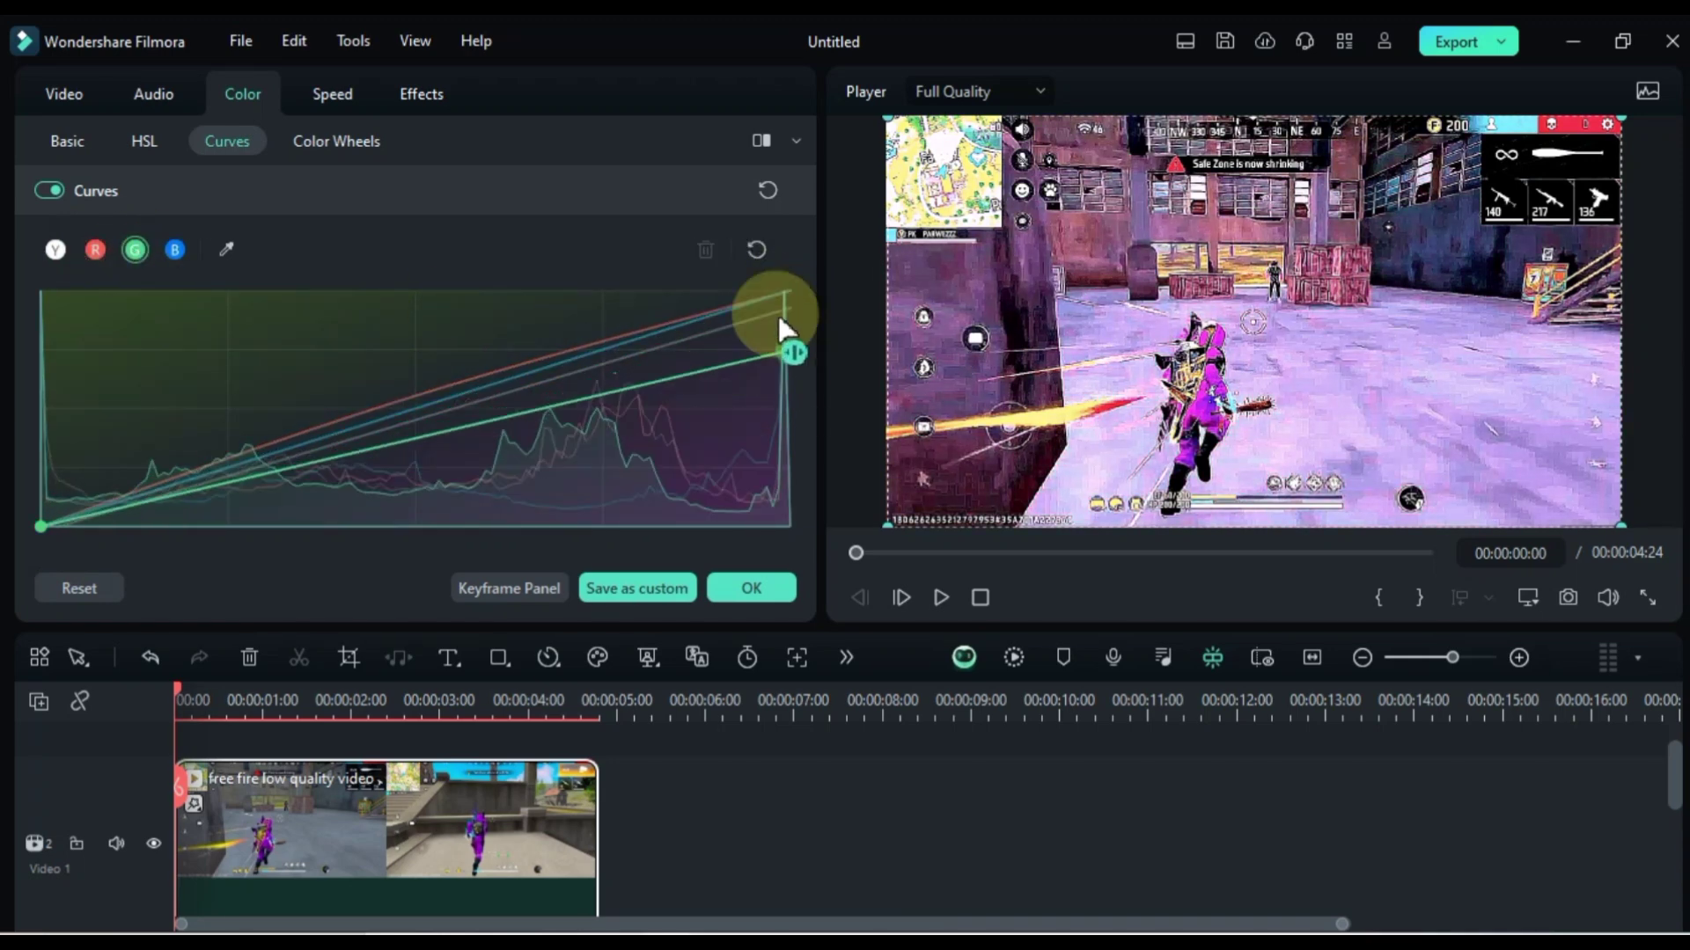
- Lower the blue curve's bright end and bend it with a new midtone point
{"action": "left_click", "coordinate": [176, 249]}
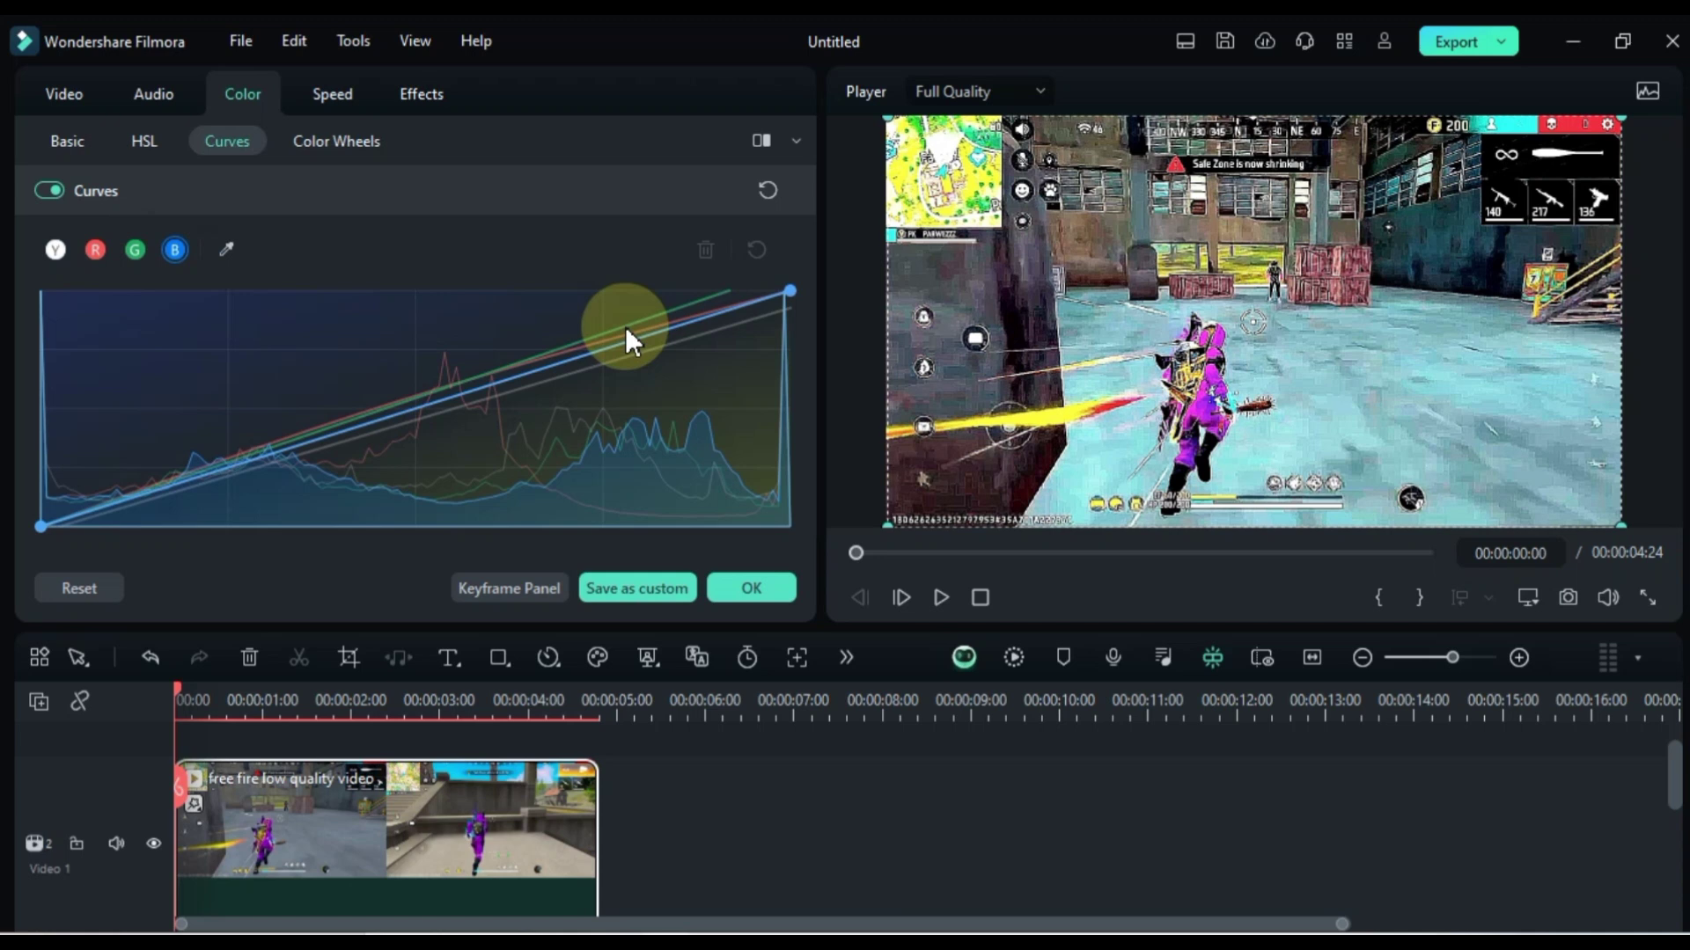
{"action": "left_click_drag", "start_coordinate": [789, 294], "coordinate": [785, 298]}
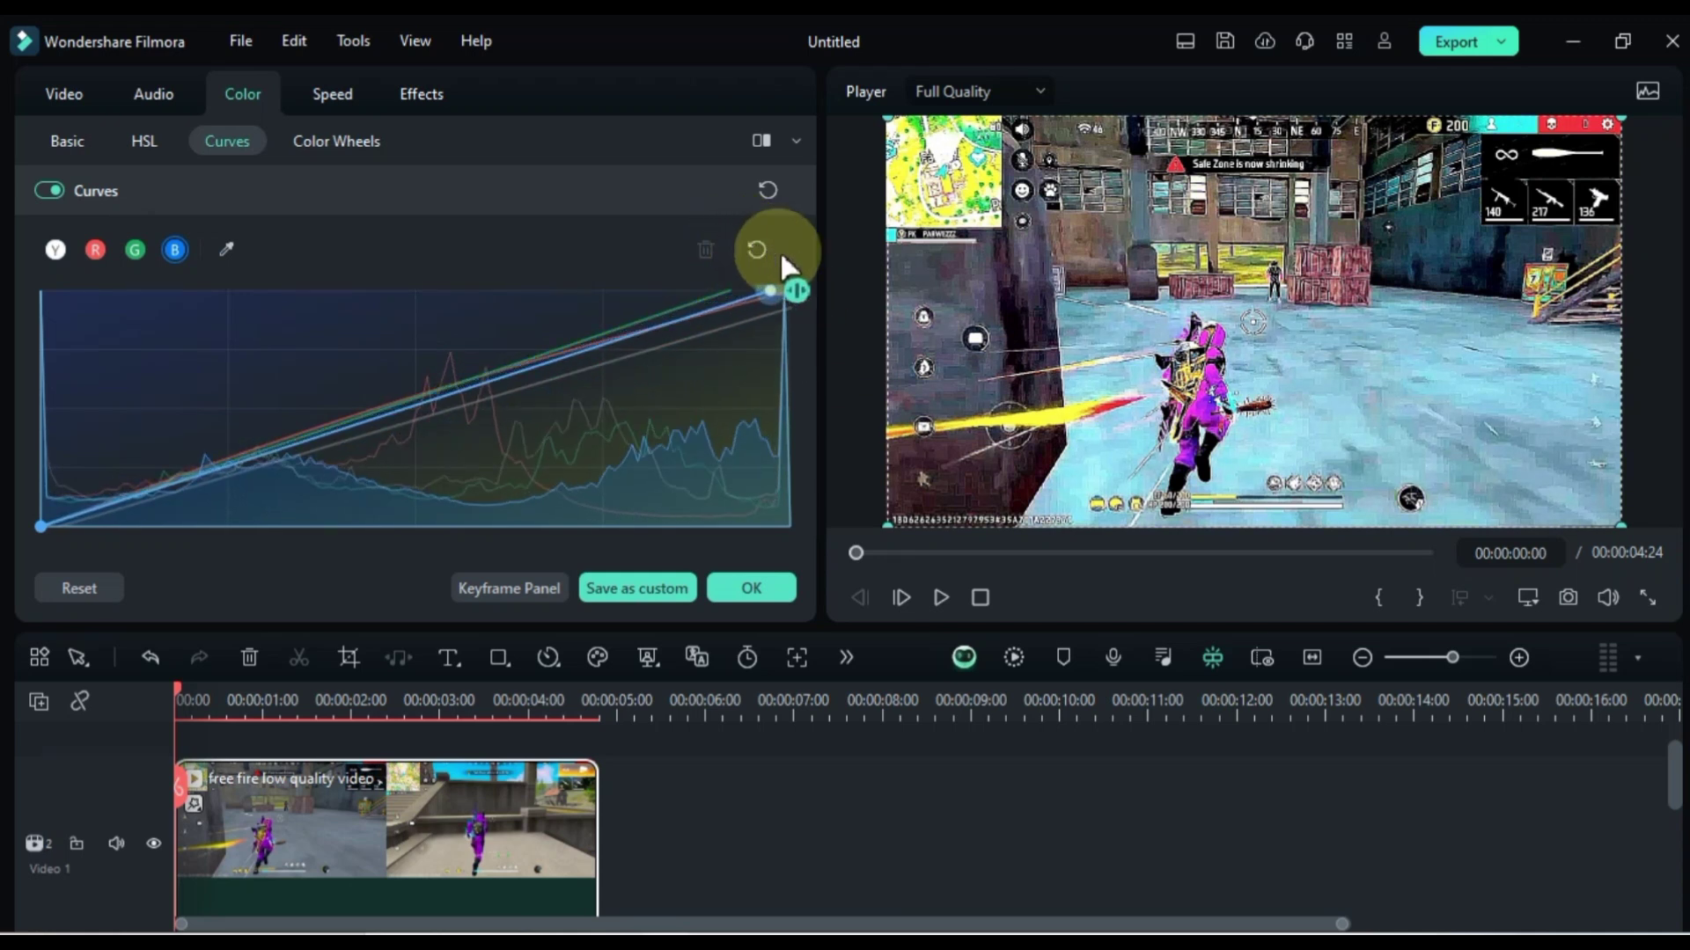
{"action": "left_click", "coordinate": [427, 407]}
{"action": "left_click_drag", "start_coordinate": [427, 409], "coordinate": [553, 405]}
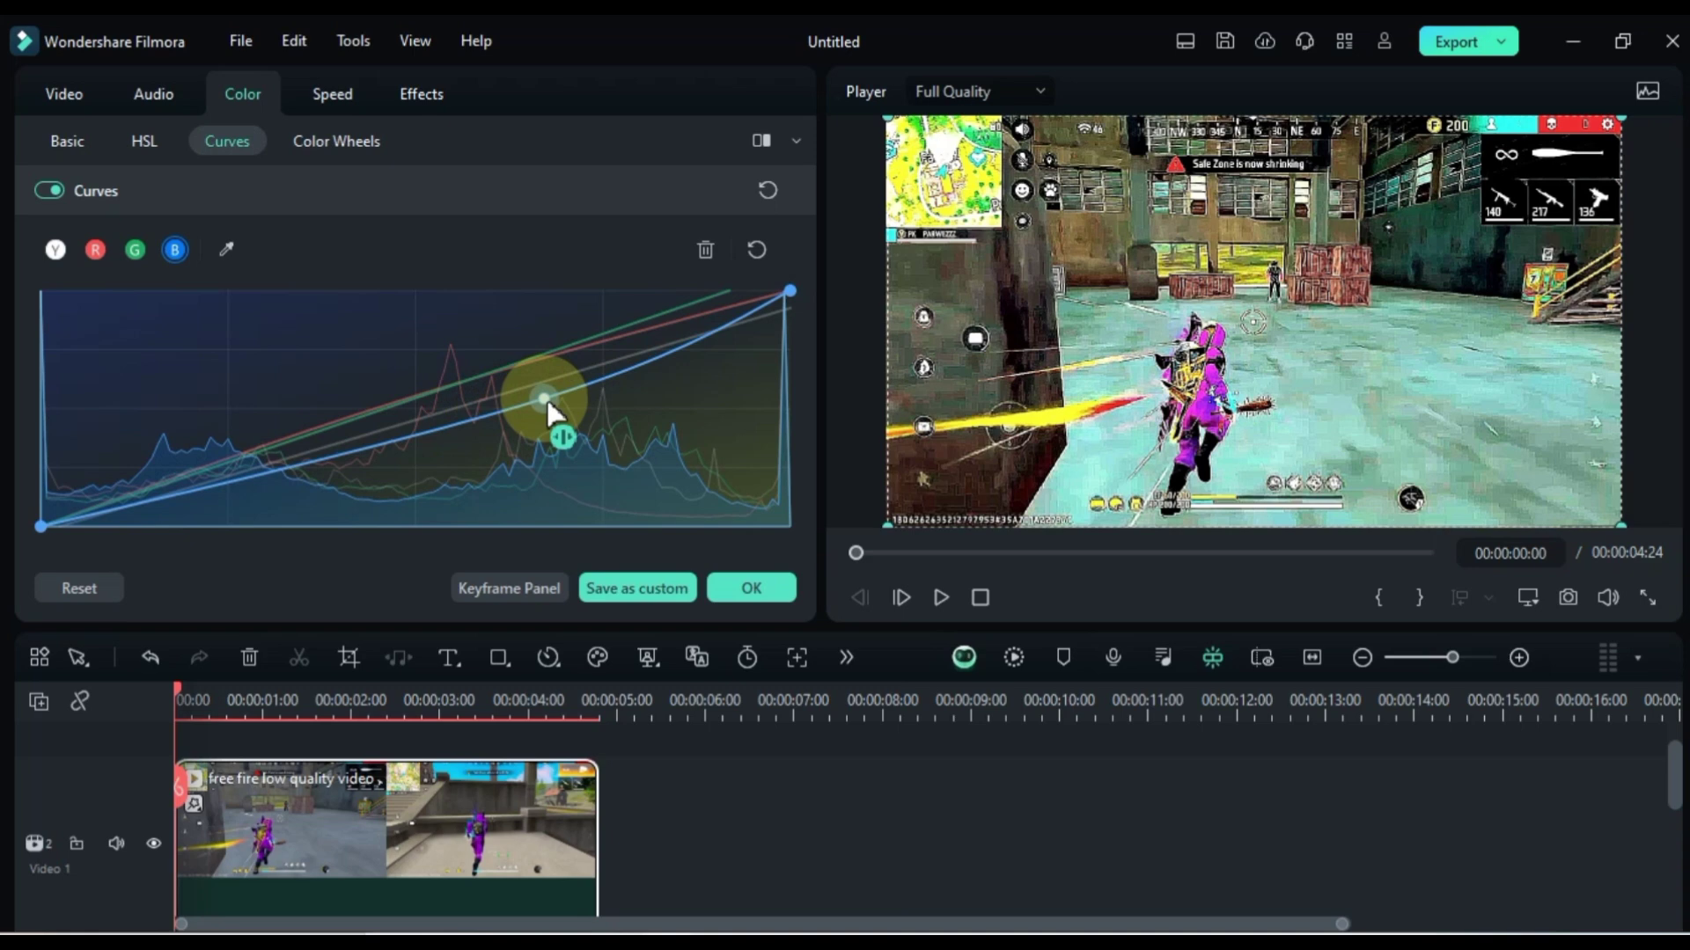
- Tint the highlights and push the midtones toward red in Color Wheels, confirm, and play the clip
{"action": "left_click", "coordinate": [336, 141]}
{"action": "mouse_move", "coordinate": [232, 396]}
{"action": "left_mouse_down"}
{"action": "mouse_move", "coordinate": [225, 323]}
{"action": "mouse_move", "coordinate": [179, 438]}
{"action": "mouse_move", "coordinate": [266, 346]}
{"action": "left_mouse_up"}
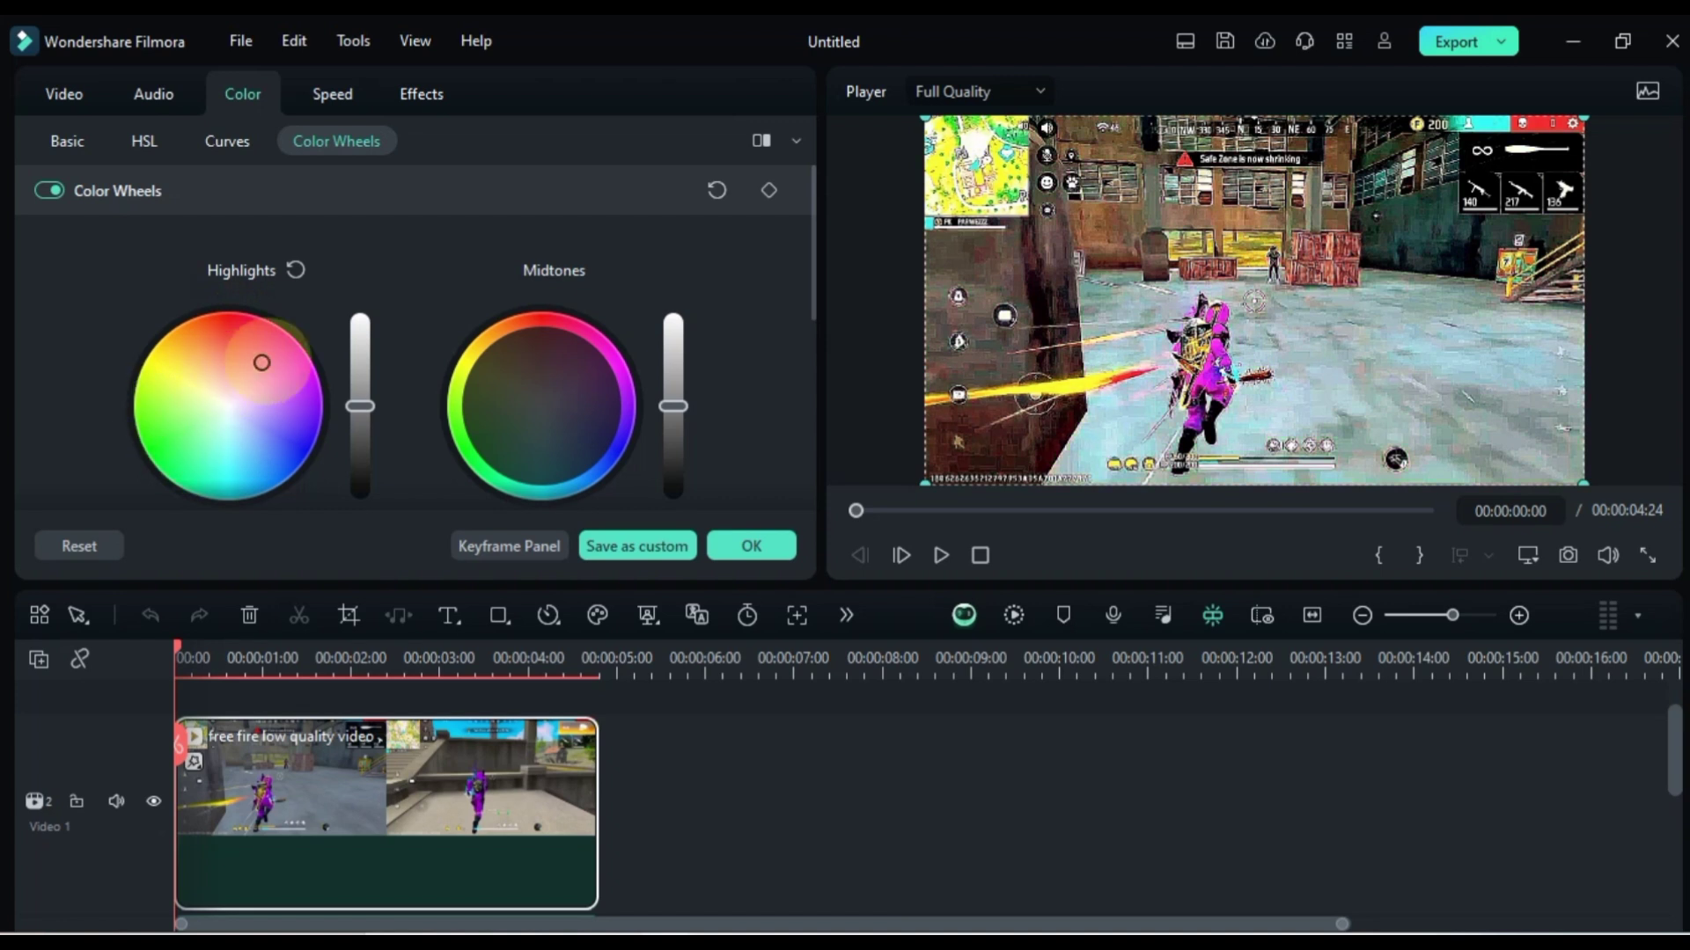
{"action": "mouse_move", "coordinate": [541, 405]}
{"action": "left_mouse_down"}
{"action": "mouse_move", "coordinate": [560, 332]}
{"action": "mouse_move", "coordinate": [509, 390]}
{"action": "left_mouse_up"}
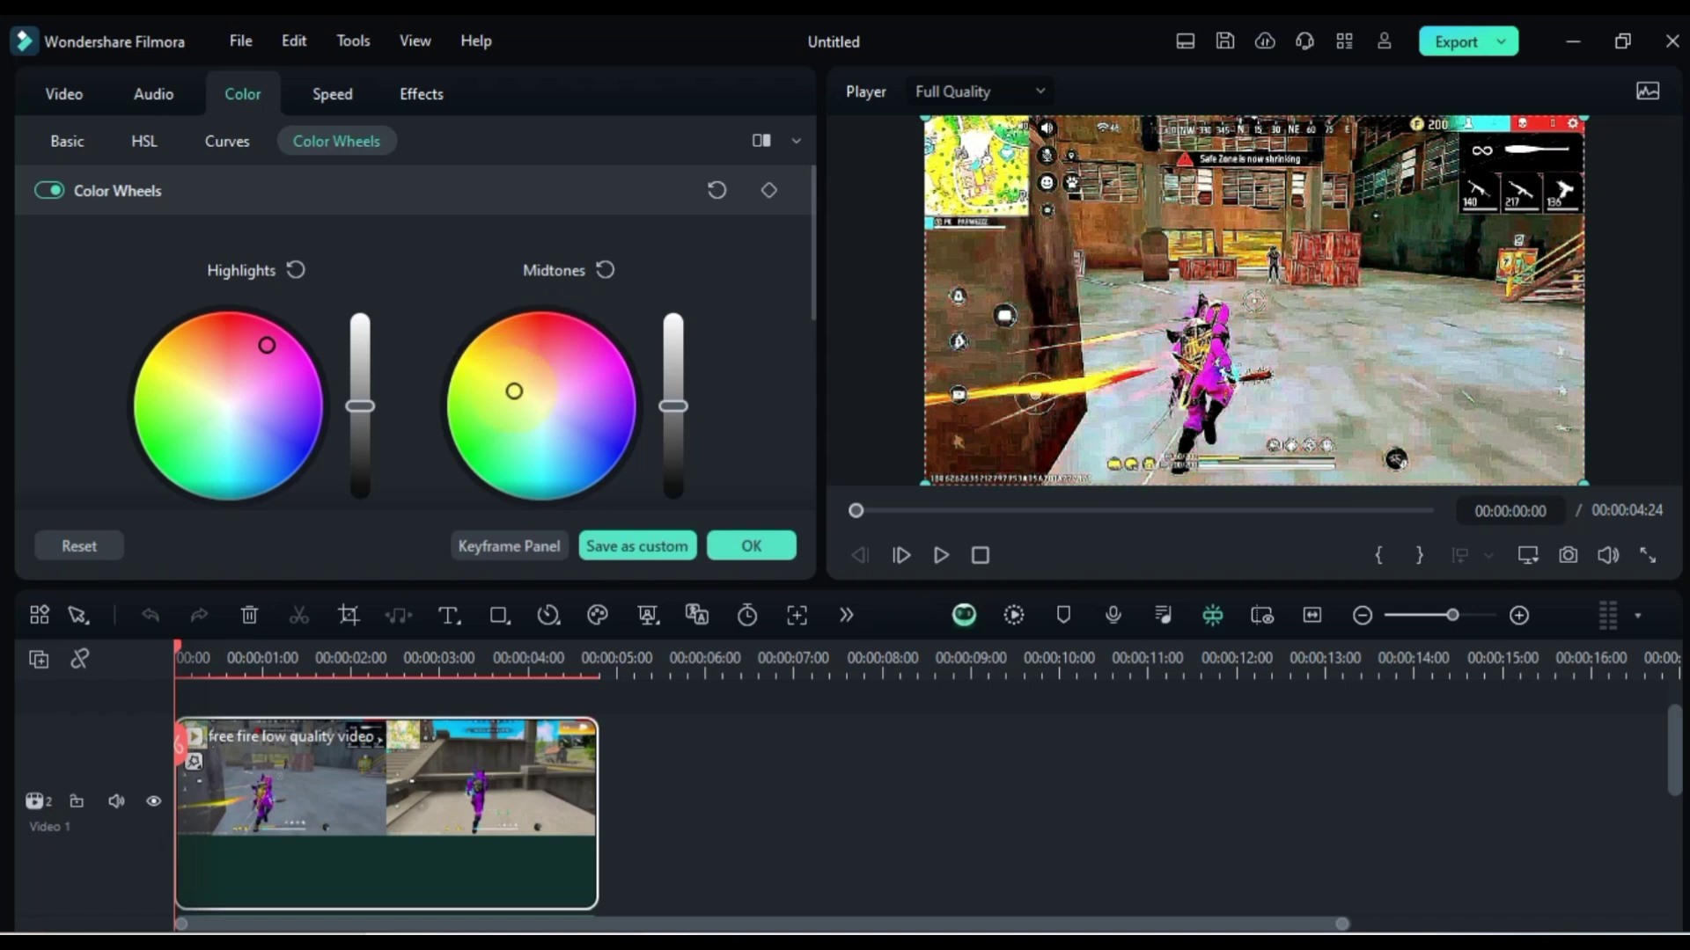
{"action": "scroll", "coordinate": [406, 354], "scroll_direction": "down", "scroll_amount": 3}
{"action": "mouse_move", "coordinate": [384, 317]}
{"action": "left_mouse_down"}
{"action": "mouse_move", "coordinate": [341, 248]}
{"action": "mouse_move", "coordinate": [393, 330]}
{"action": "left_mouse_up"}
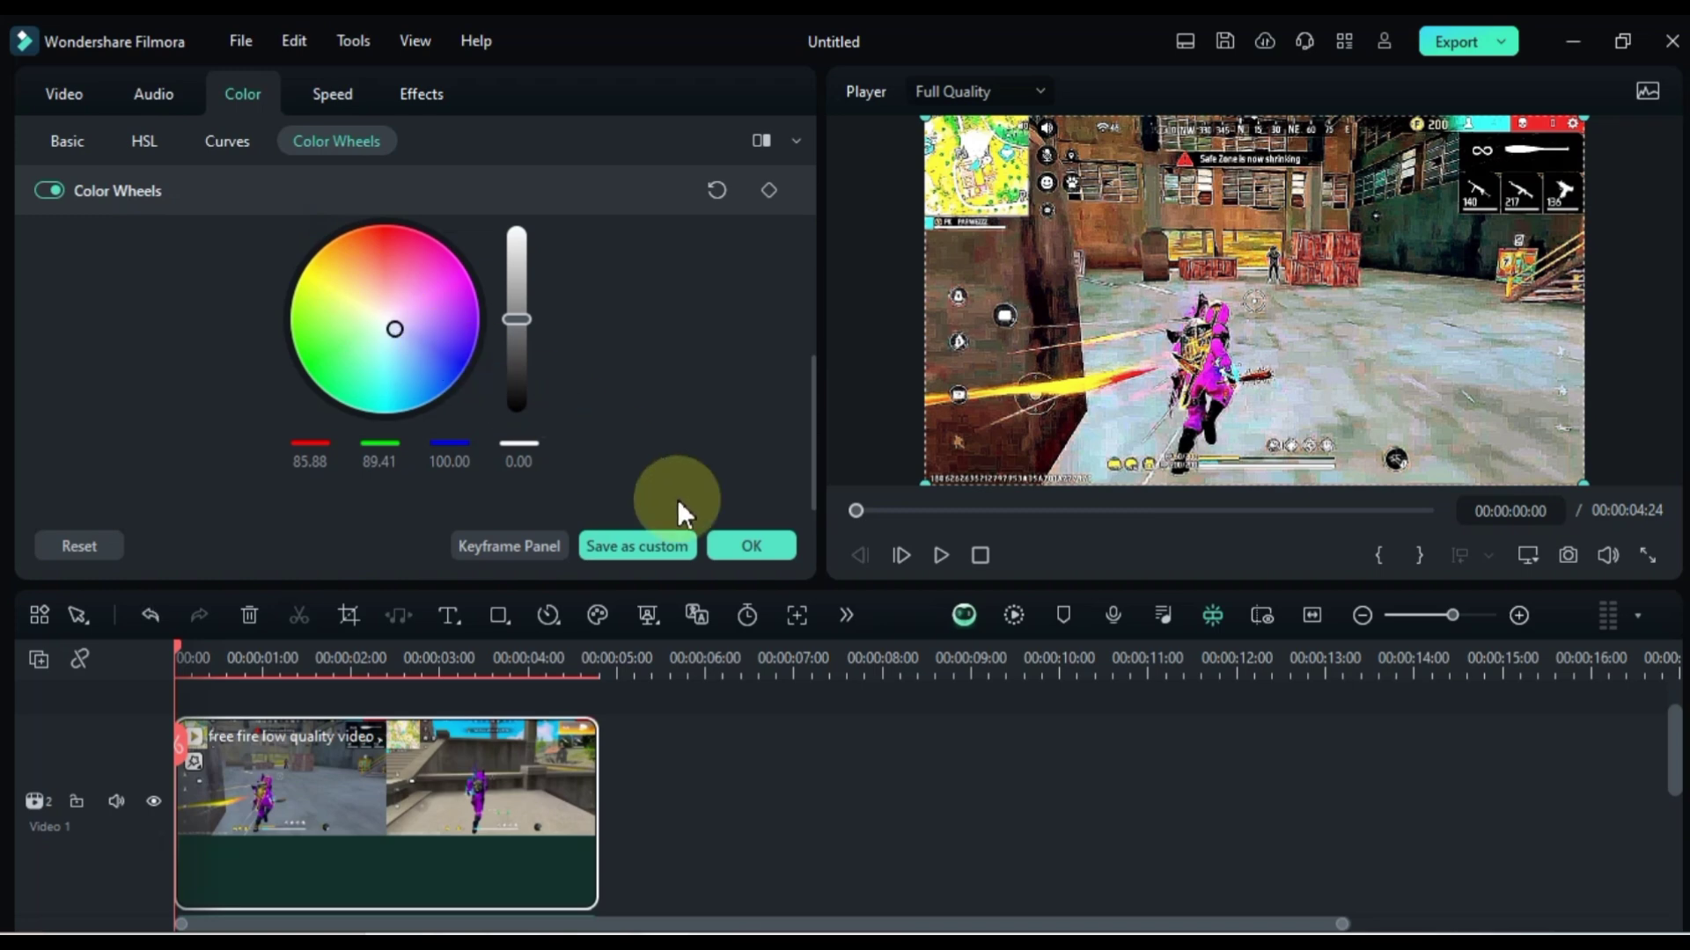
{"action": "left_click", "coordinate": [766, 546]}
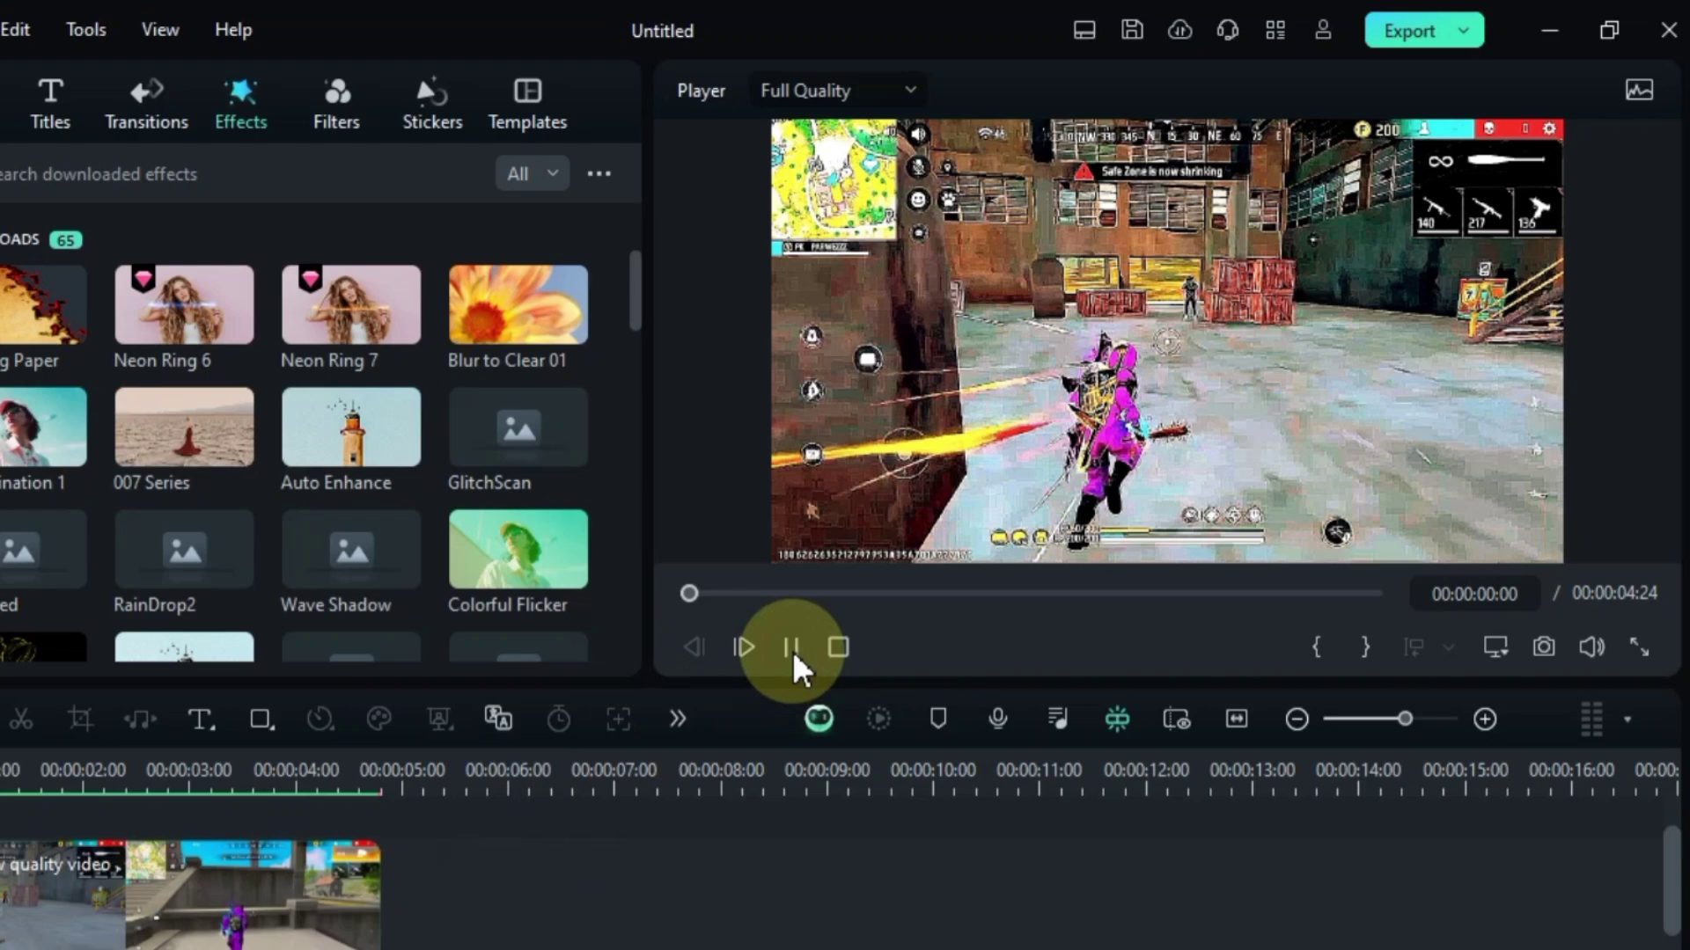
{"action": "left_click", "coordinate": [792, 651]}
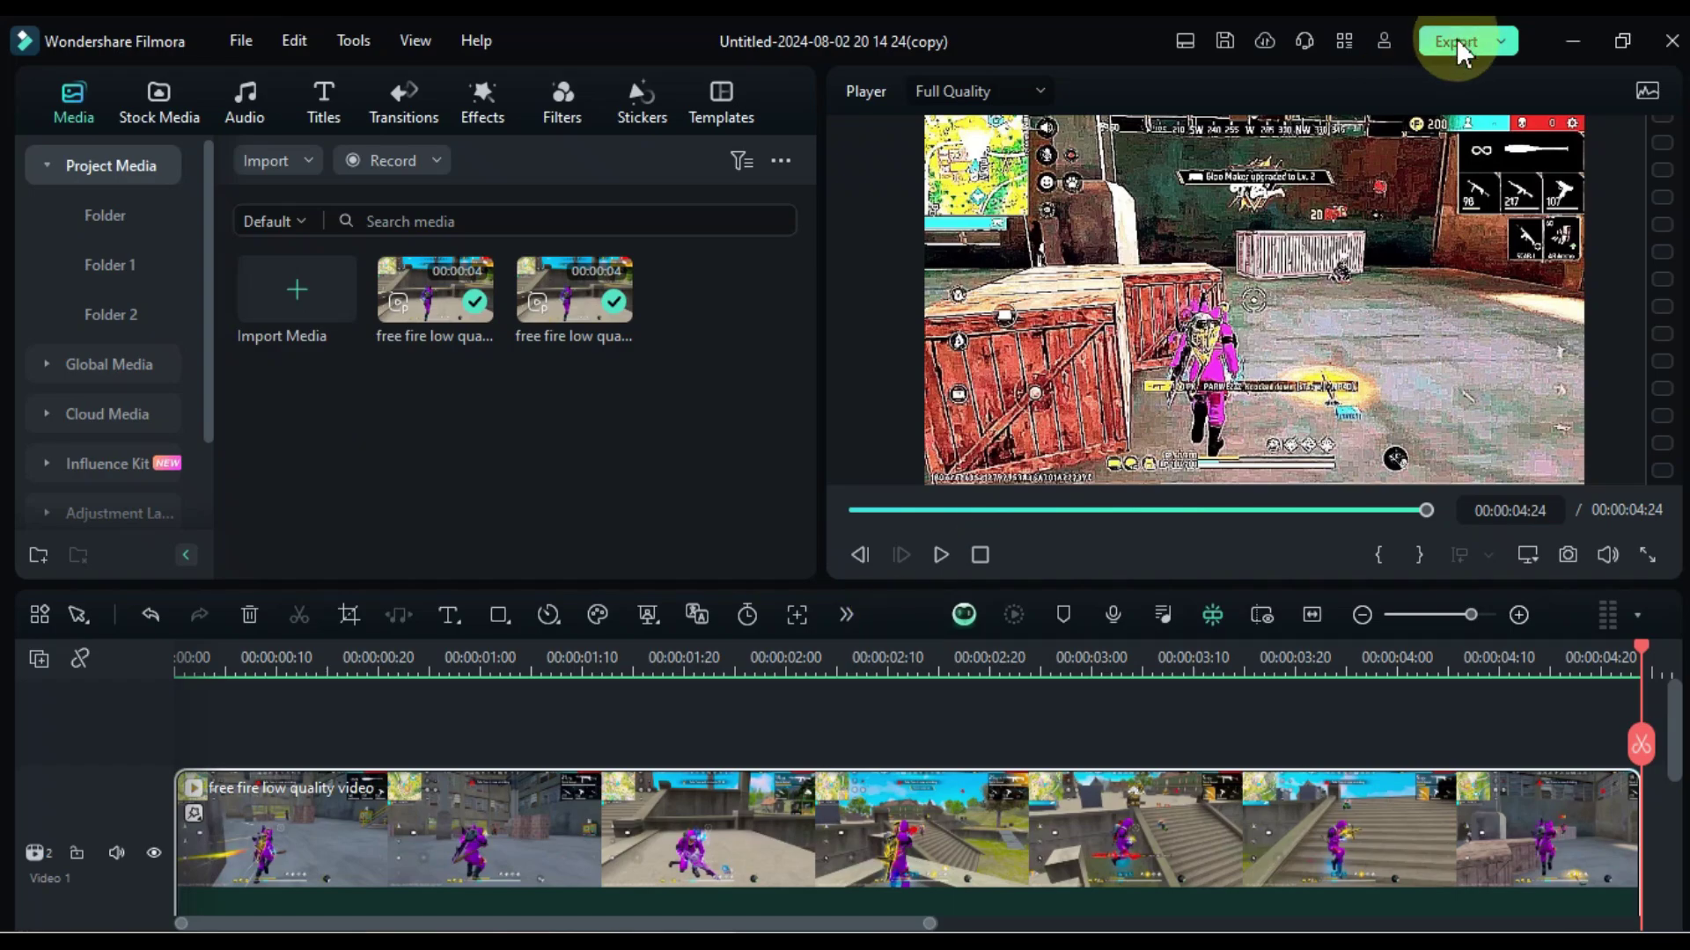
- Name the export 'My video', leaving the save folder and preset unchanged
{"action": "left_click", "coordinate": [1457, 42]}
{"action": "left_click", "coordinate": [984, 230]}
{"action": "type", "text": "My video"}
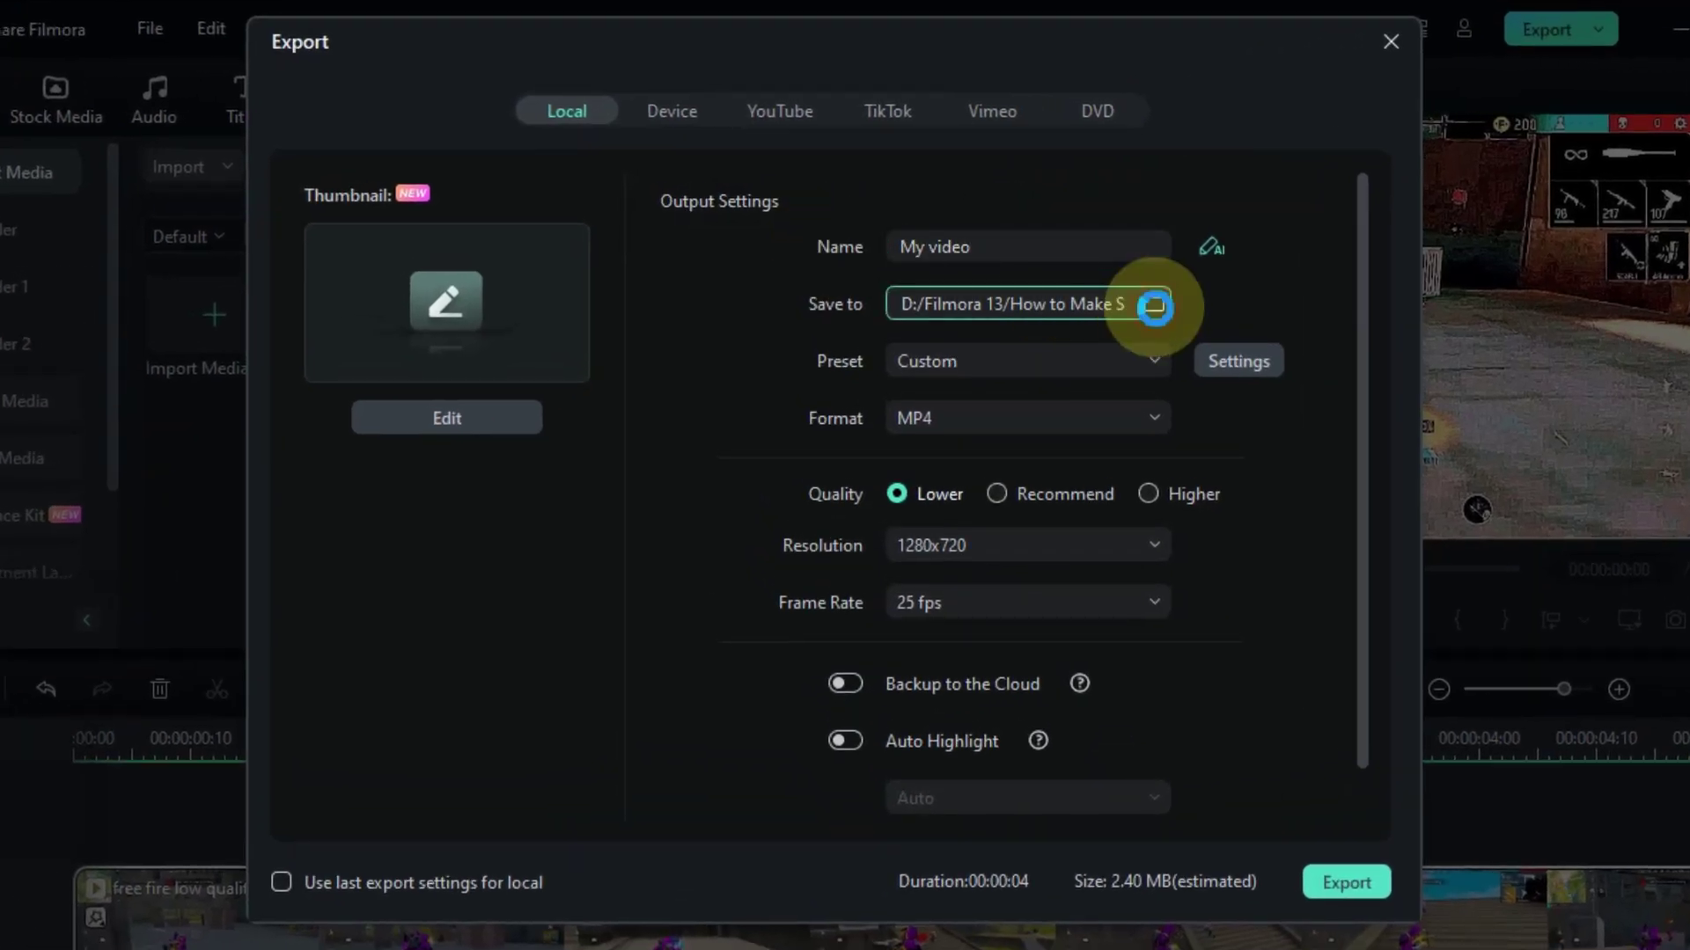
{"action": "left_click", "coordinate": [1153, 306]}
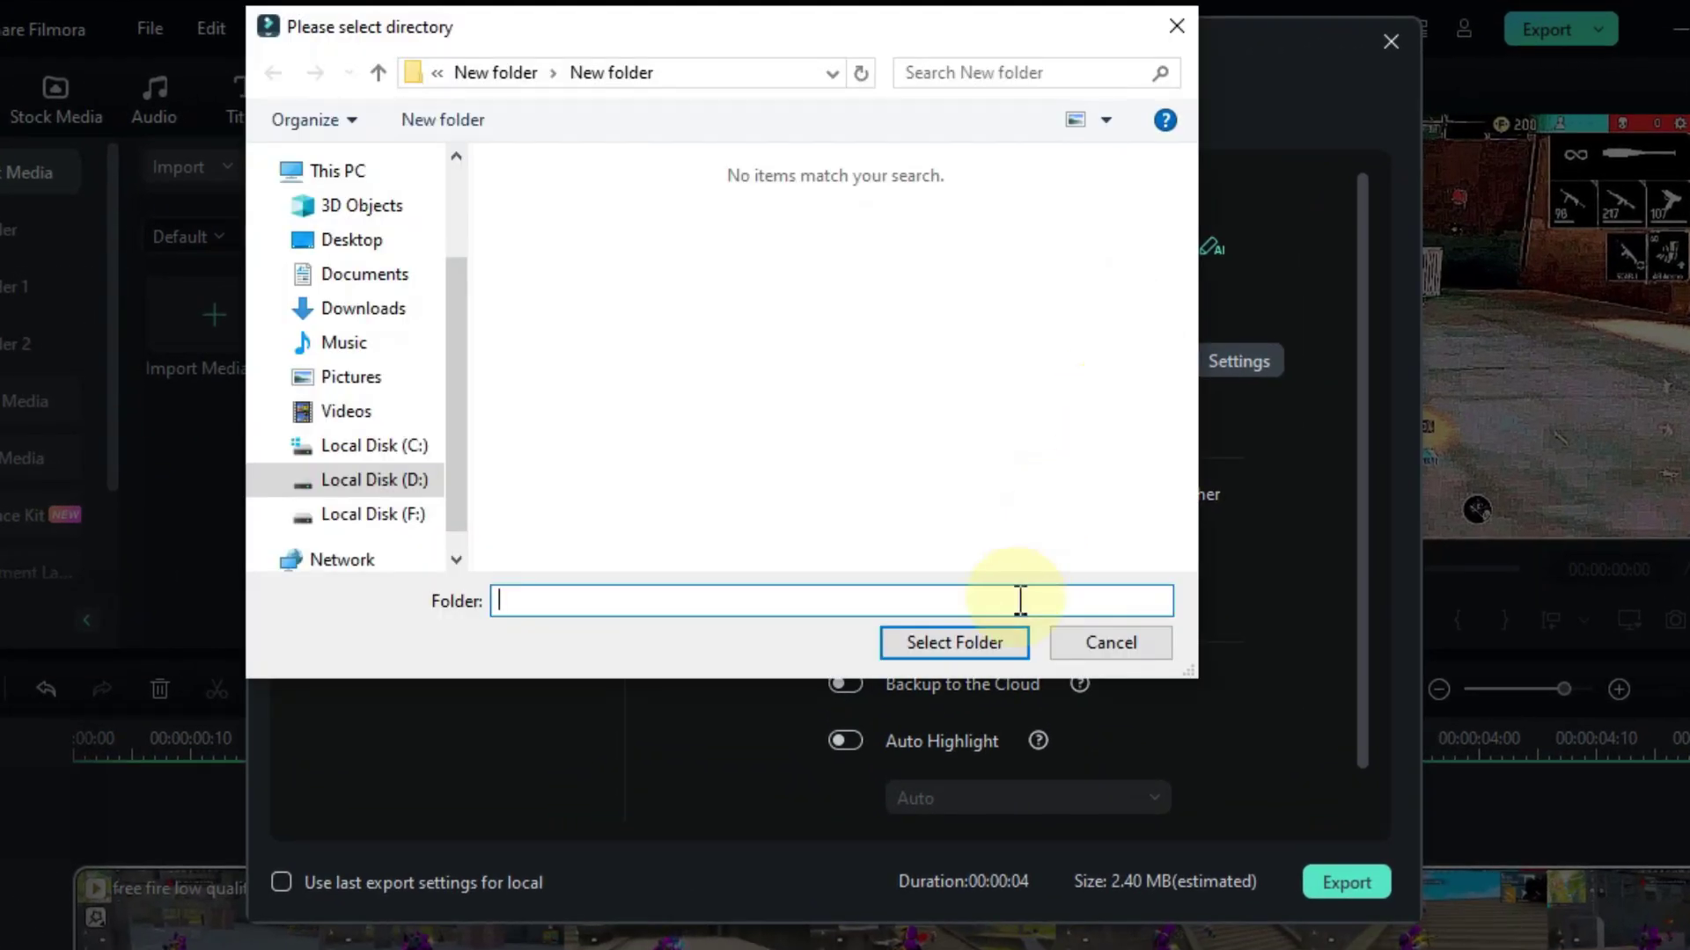
{"action": "left_click", "coordinate": [951, 638]}
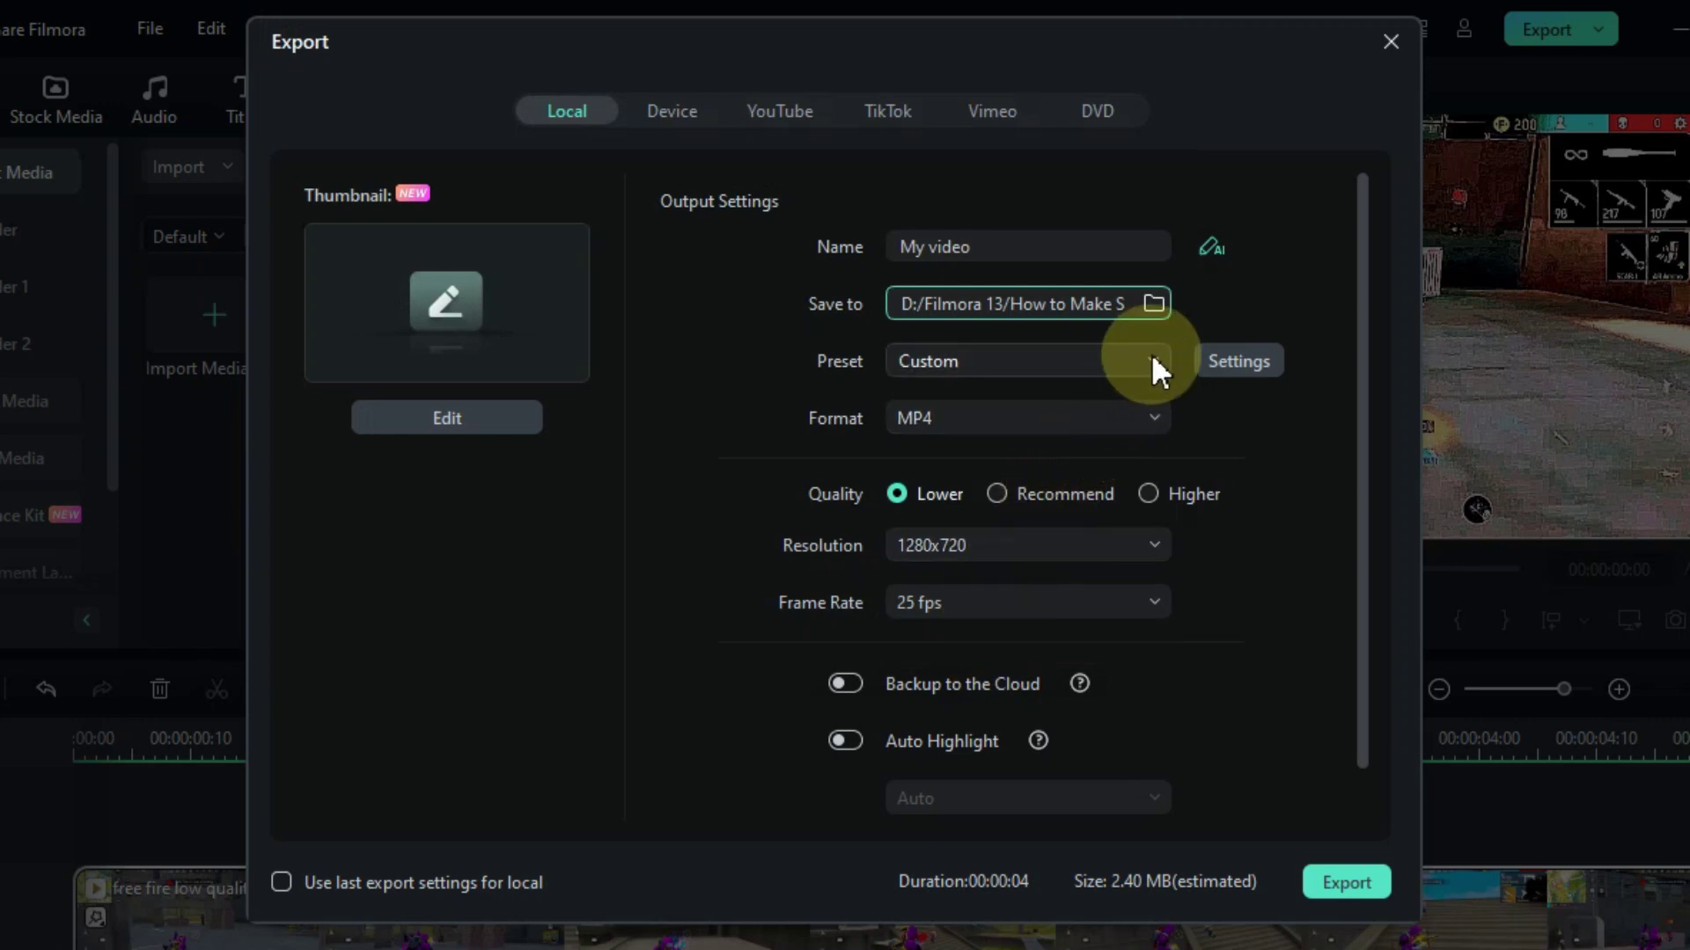
{"action": "left_click", "coordinate": [1151, 353]}
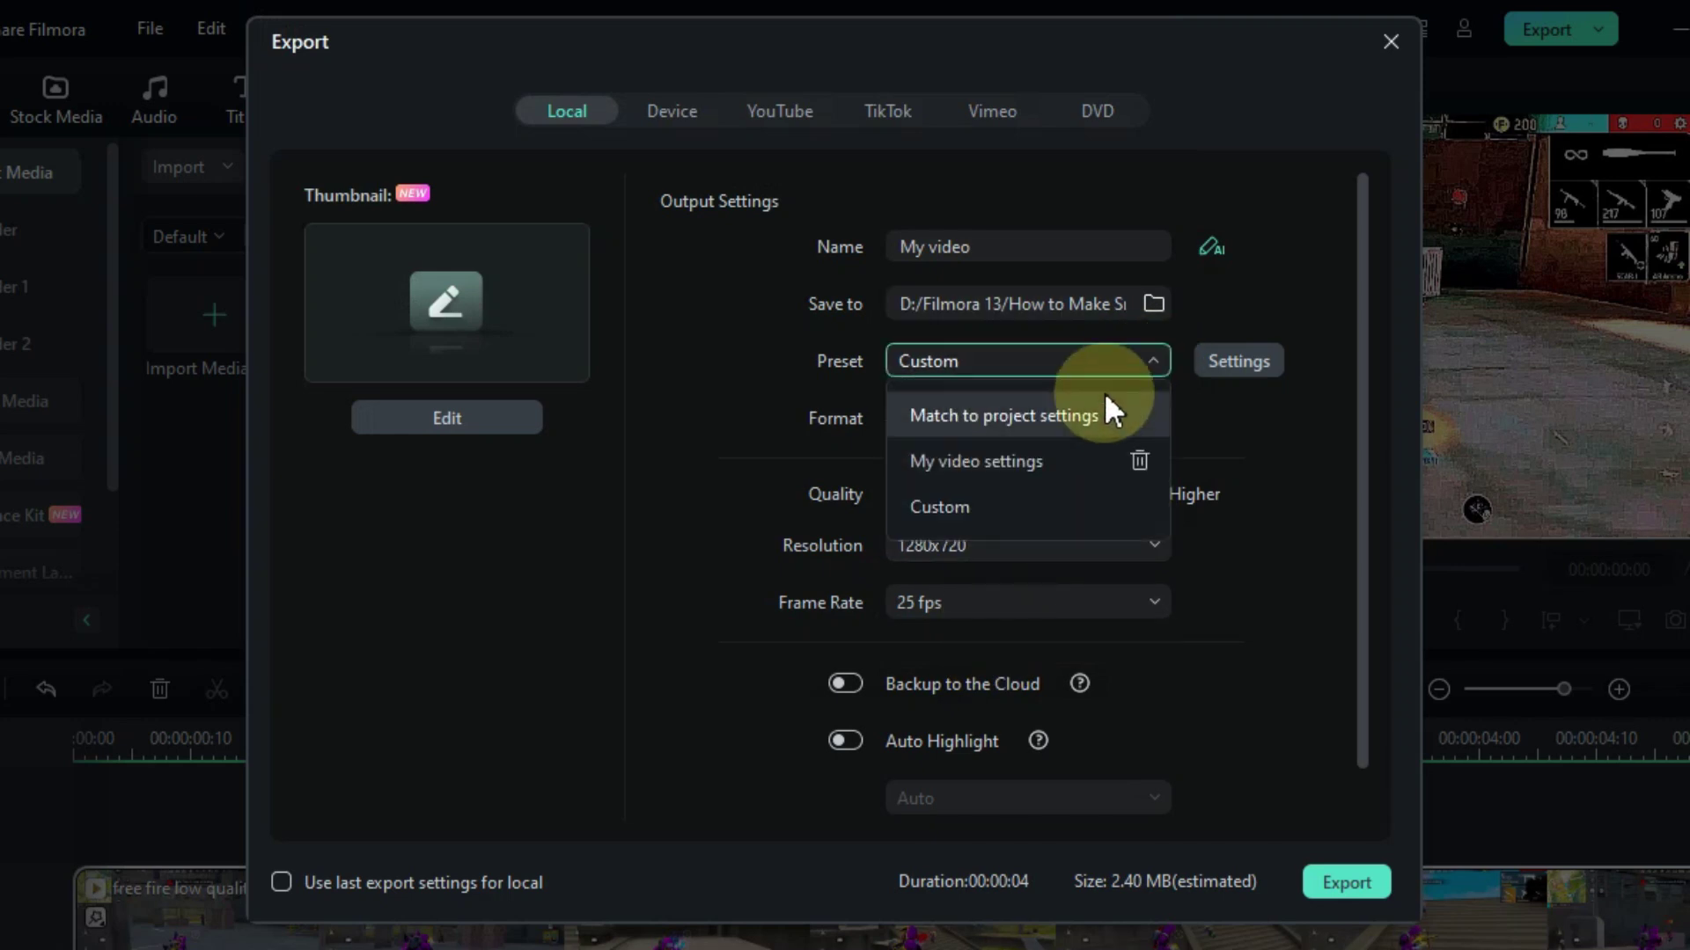
{"action": "left_click", "coordinate": [1151, 359]}
- Keep MP4, change the quality setting, and set resolution 1920x1080 at 30 fps
{"action": "left_click", "coordinate": [1081, 418]}
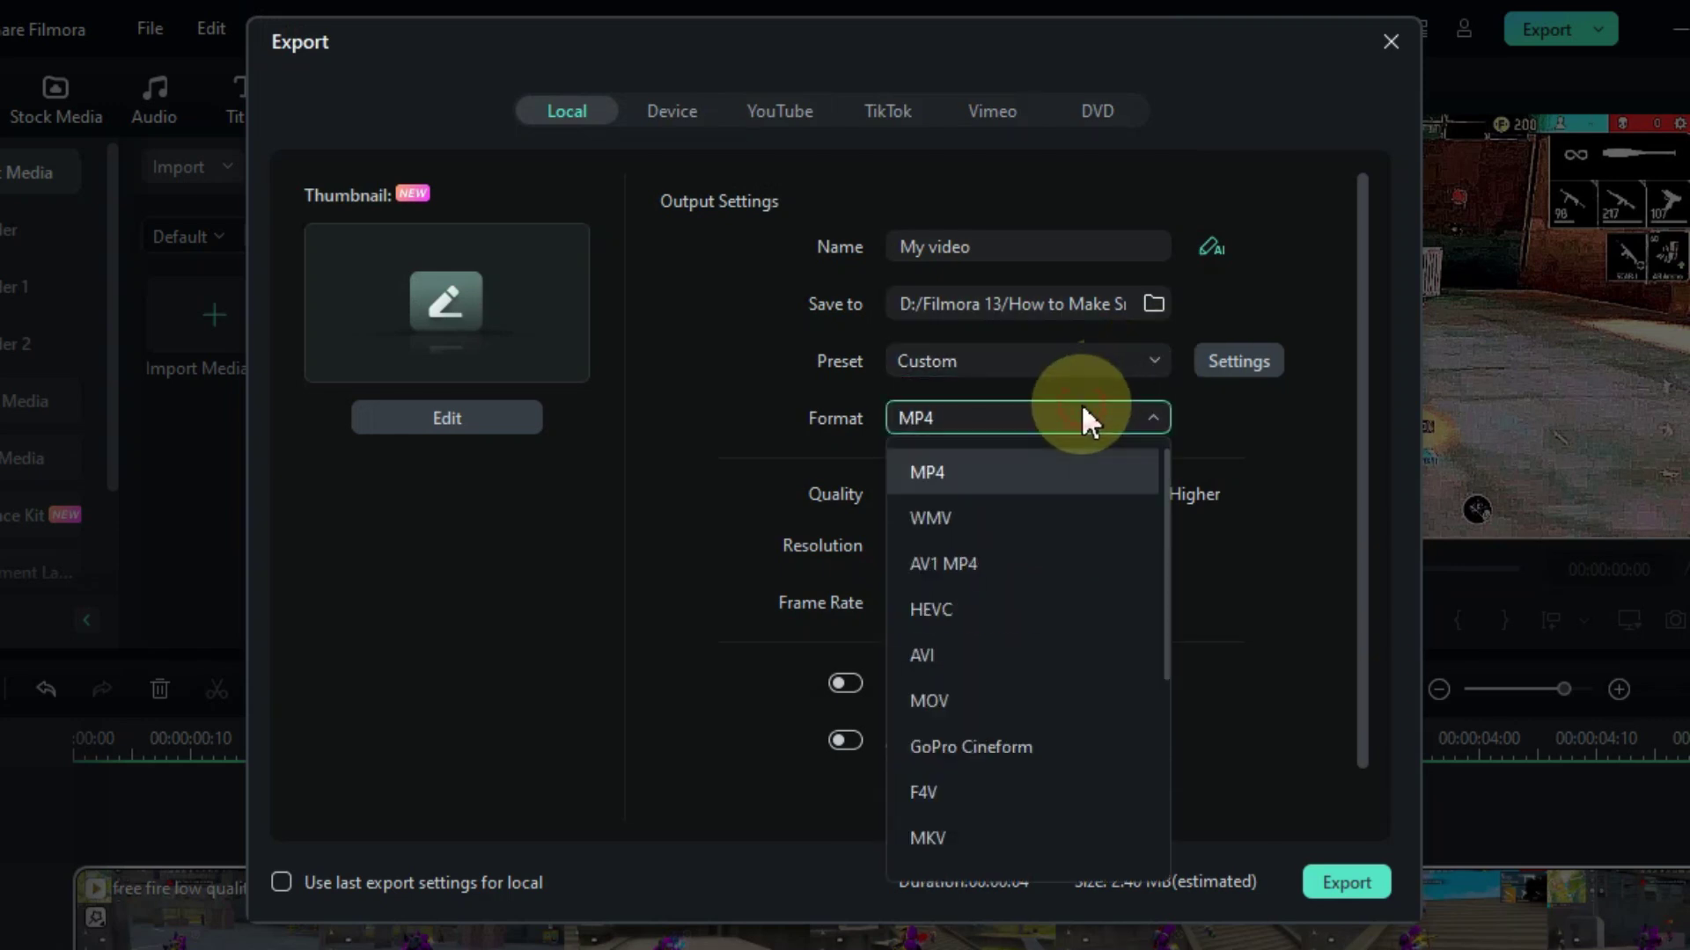
{"action": "left_click", "coordinate": [1027, 472]}
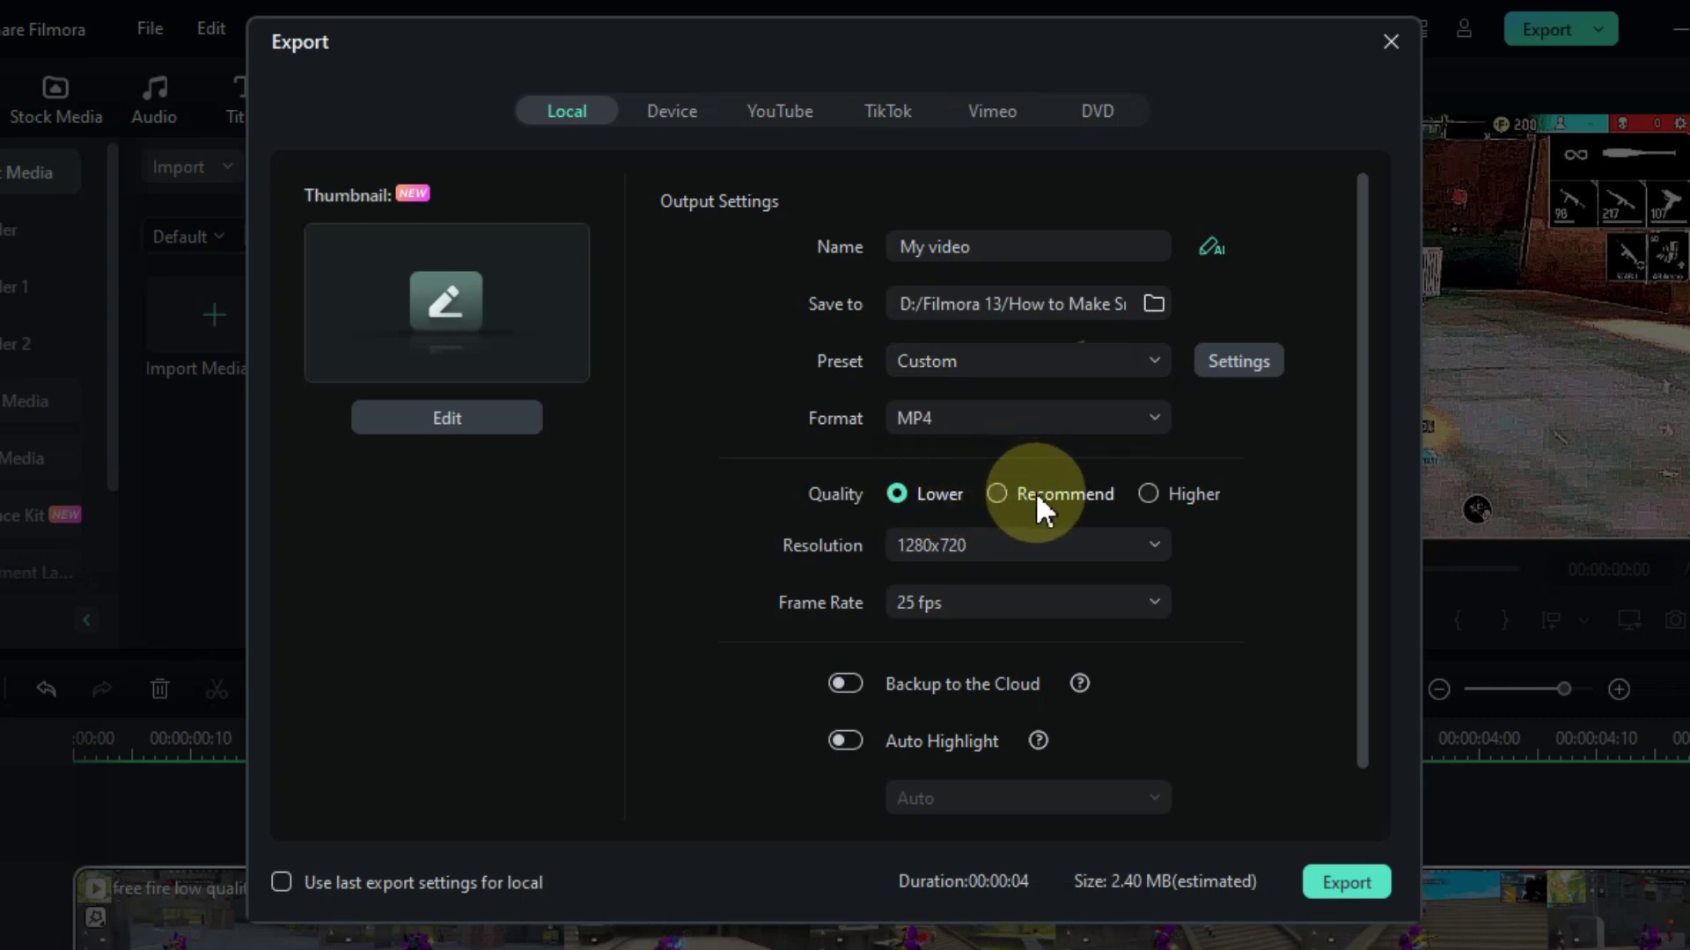
{"action": "left_click", "coordinate": [1151, 492]}
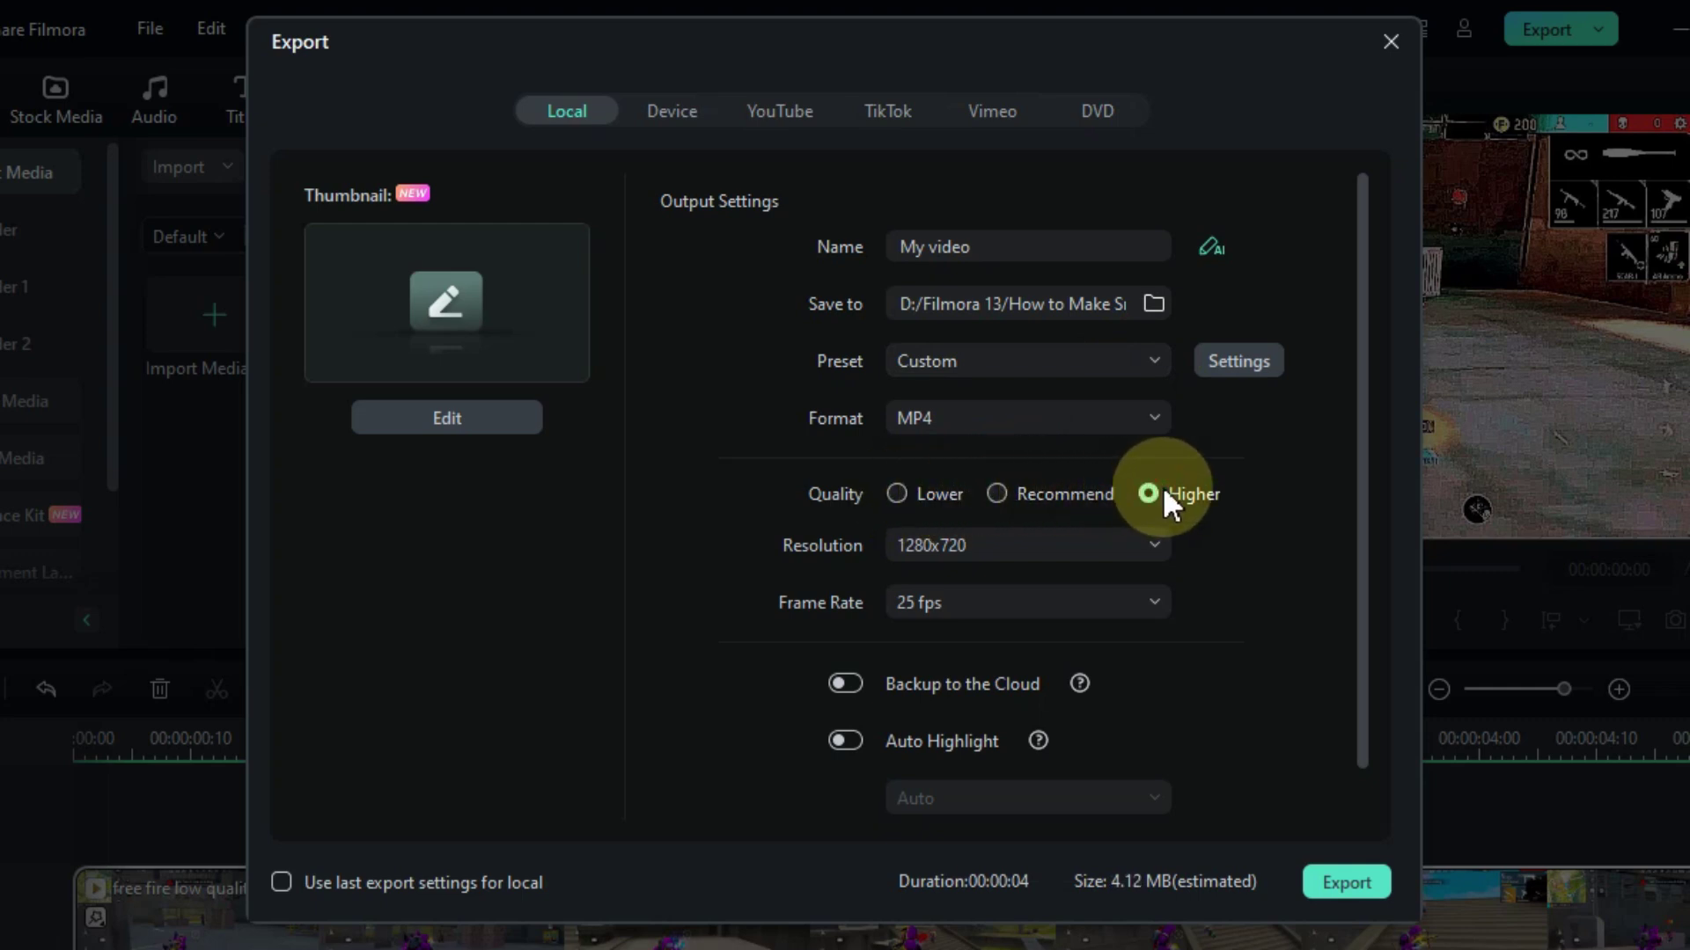
{"action": "left_click", "coordinate": [1074, 544]}
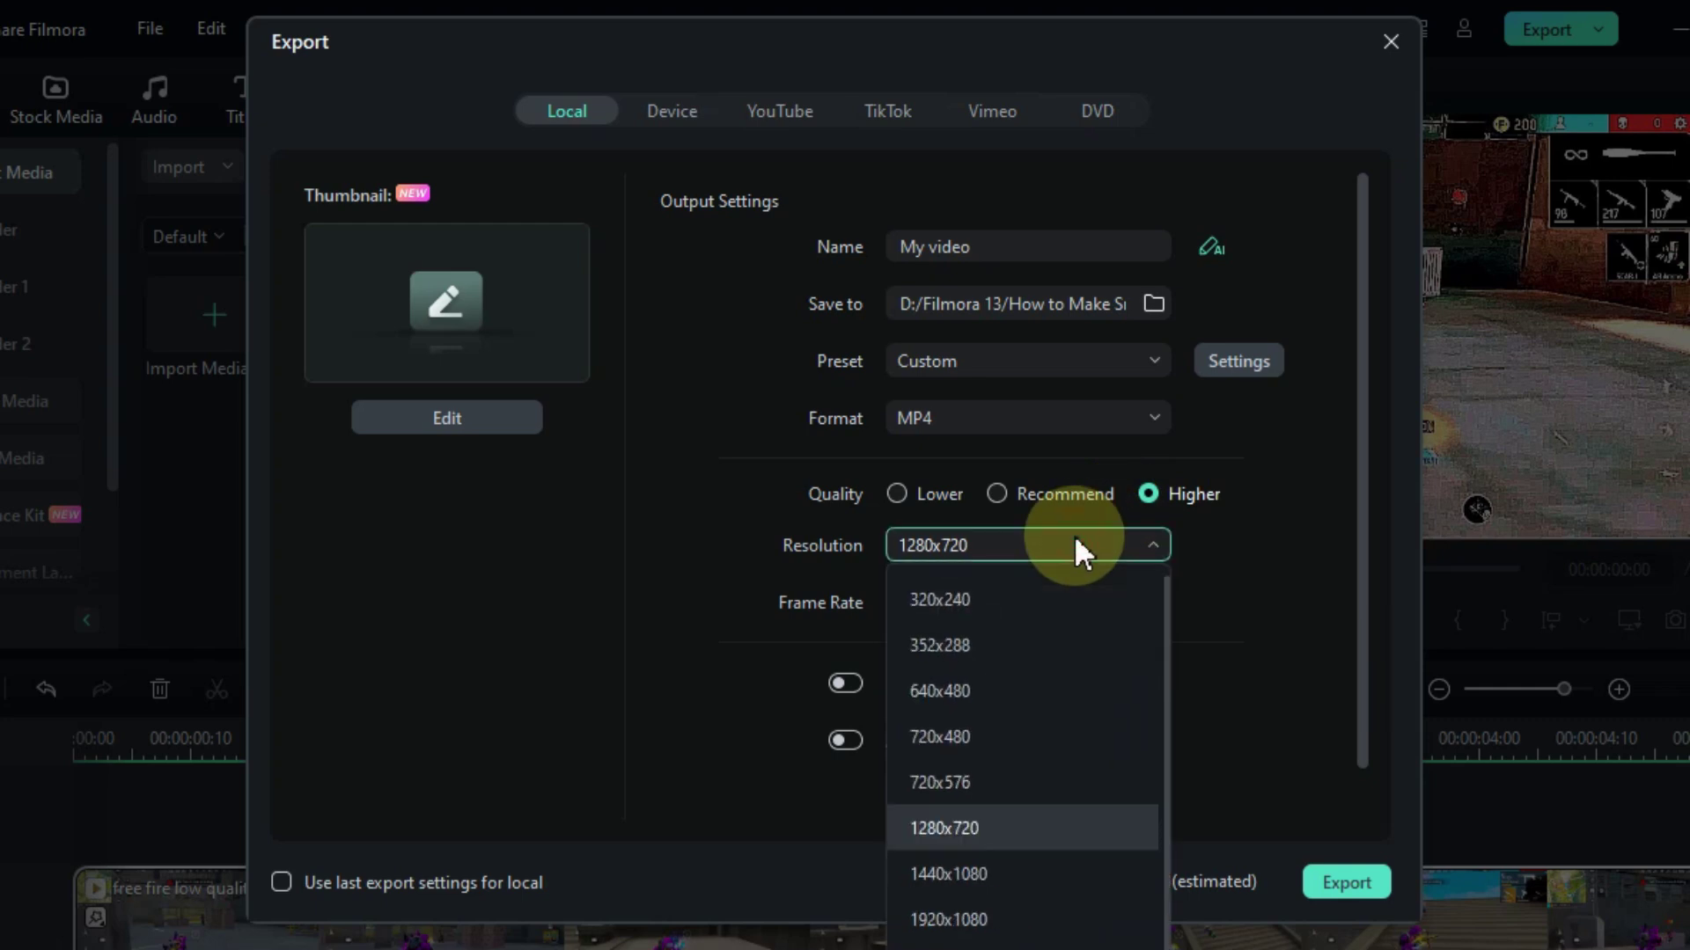
{"action": "left_click", "coordinate": [1034, 919]}
{"action": "left_click", "coordinate": [1043, 603]}
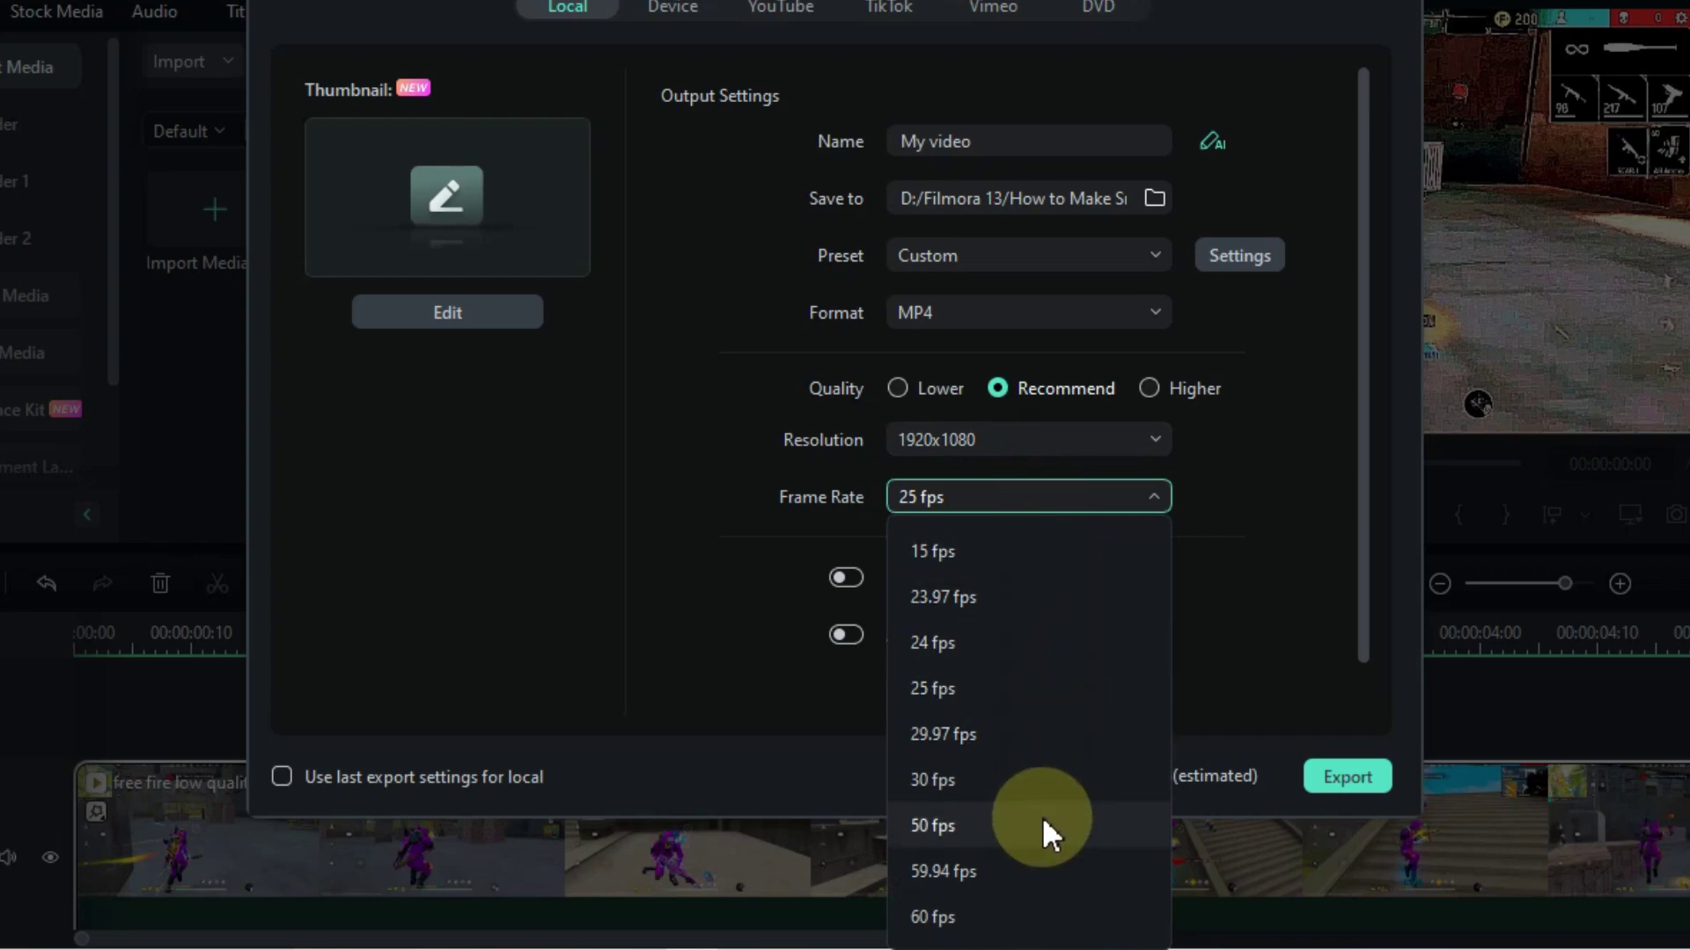
{"action": "left_click", "coordinate": [1044, 788]}
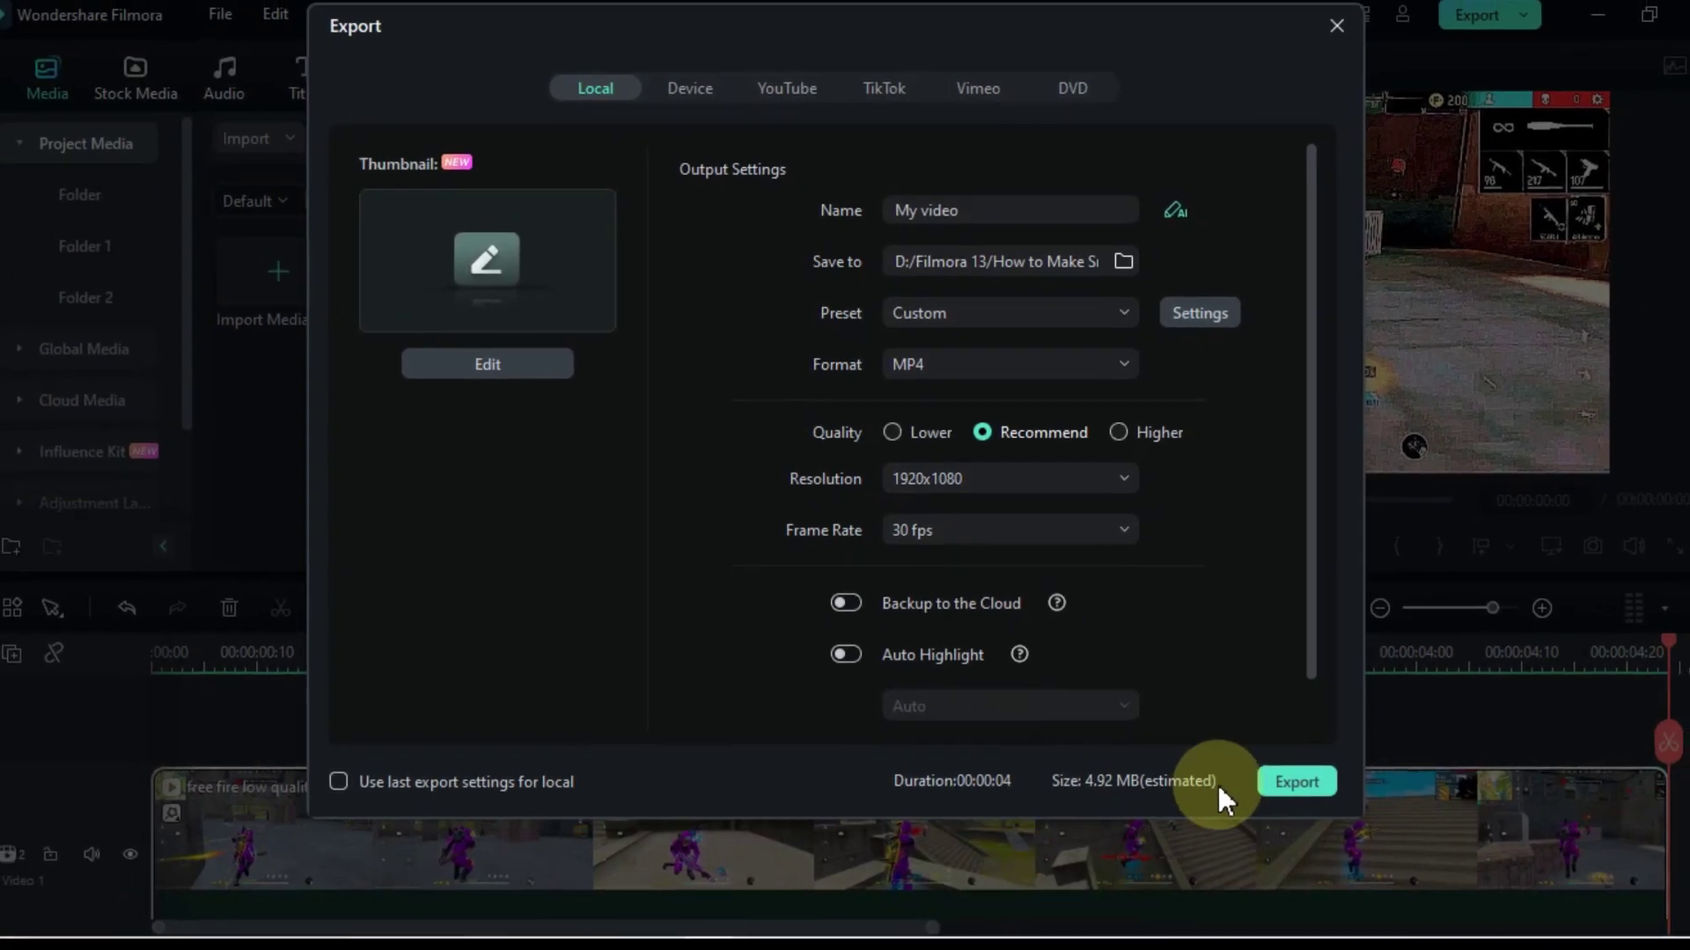
- Start rendering the clip to My video.mp4 from the Export dialog
{"action": "left_click", "coordinate": [1300, 779]}
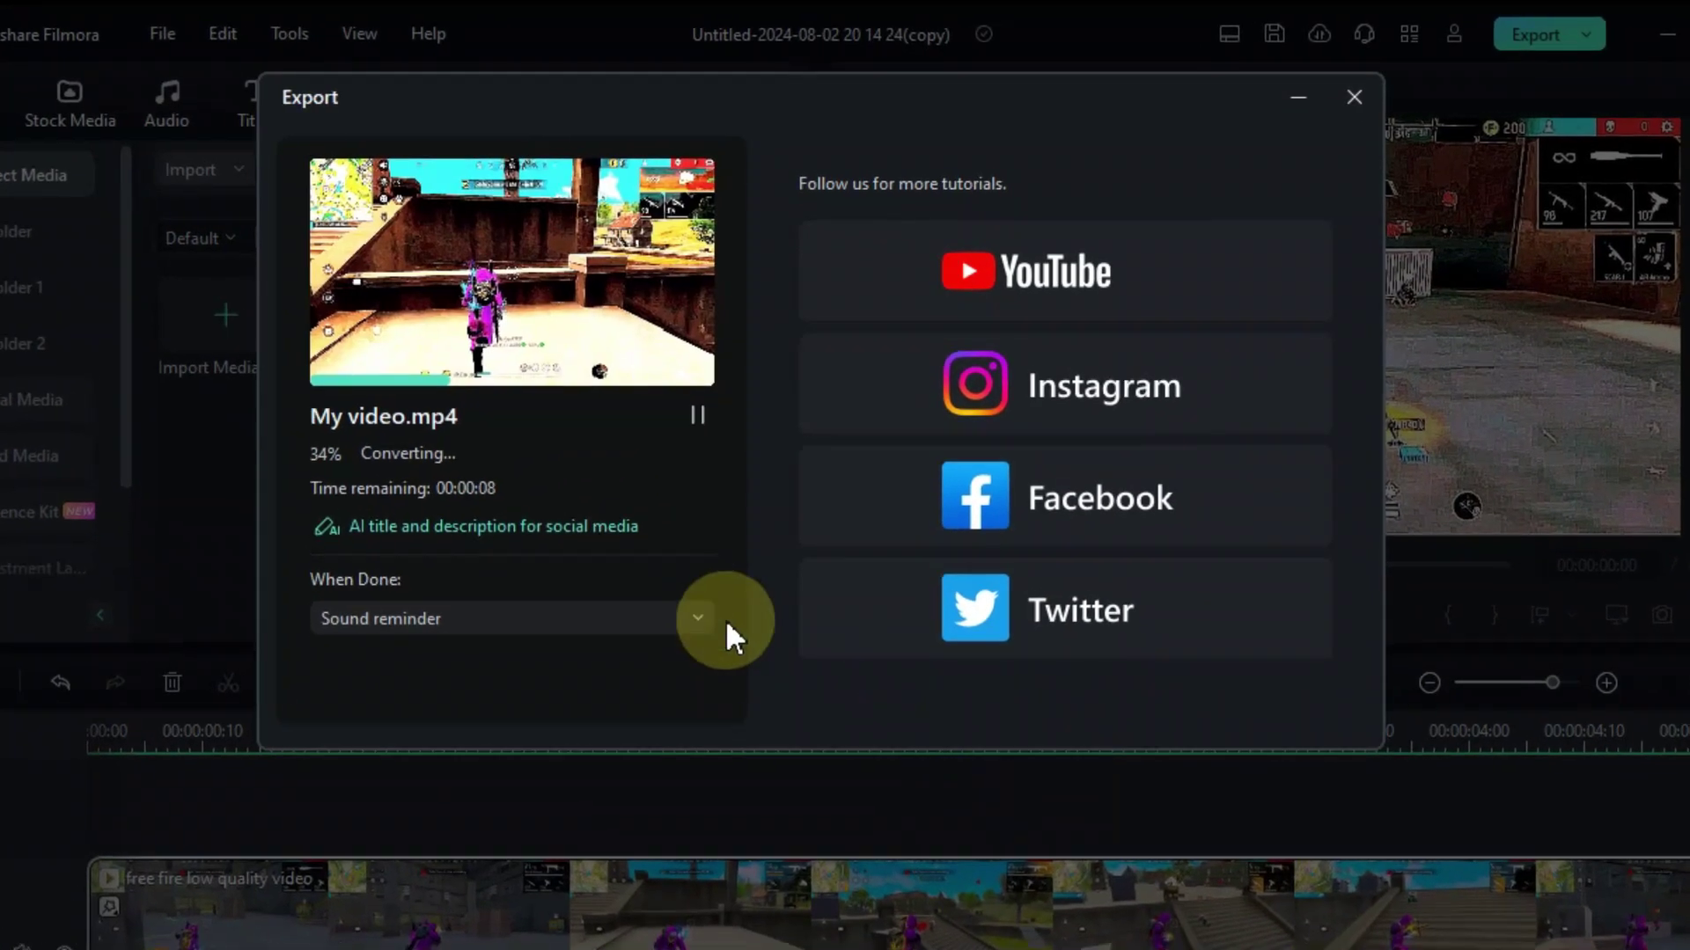